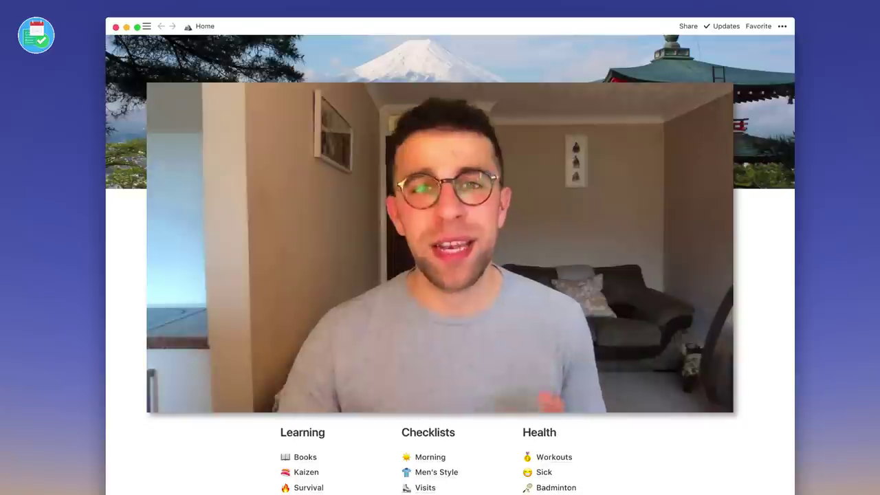
Scroll down to the end of the Notion Home page.
{"action": "scroll", "coordinate": [422, 476], "scroll_direction": "down", "scroll_amount": 3}
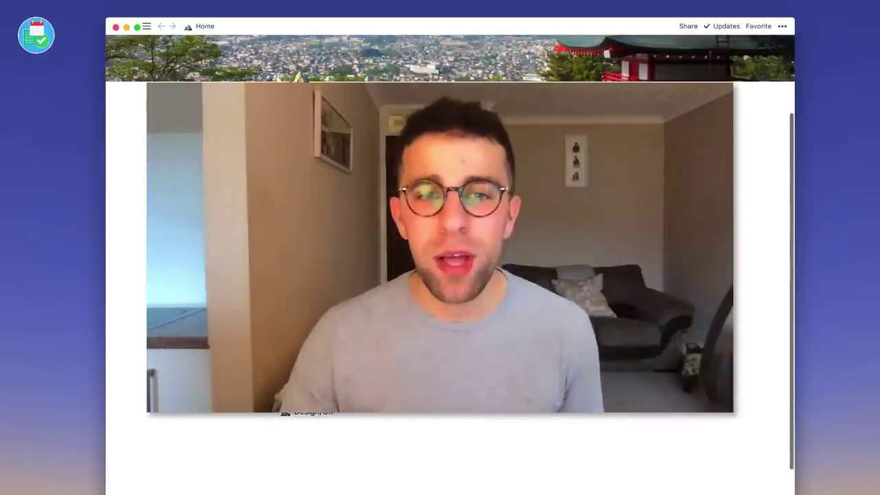
Insert a new sub-page in an empty block at the end of the Home page.
{"action": "left_click", "coordinate": [411, 465]}
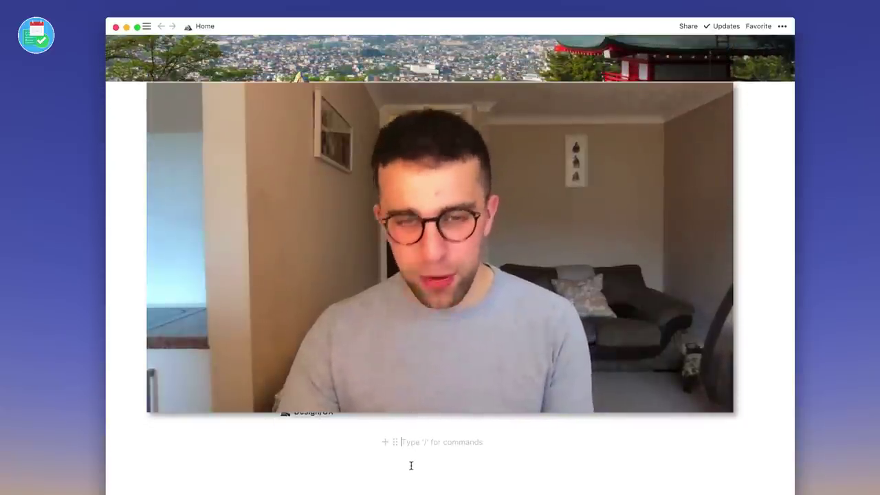
{"action": "type", "text": "/pa"}
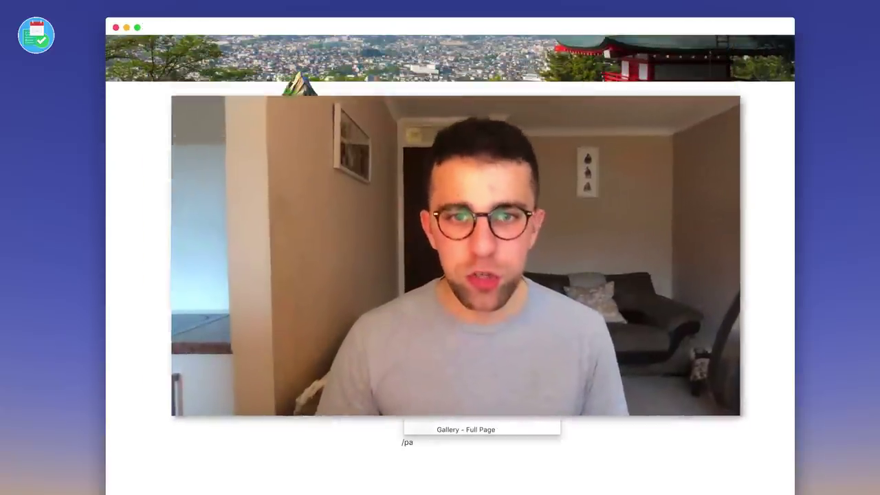
{"action": "key", "text": "Return"}
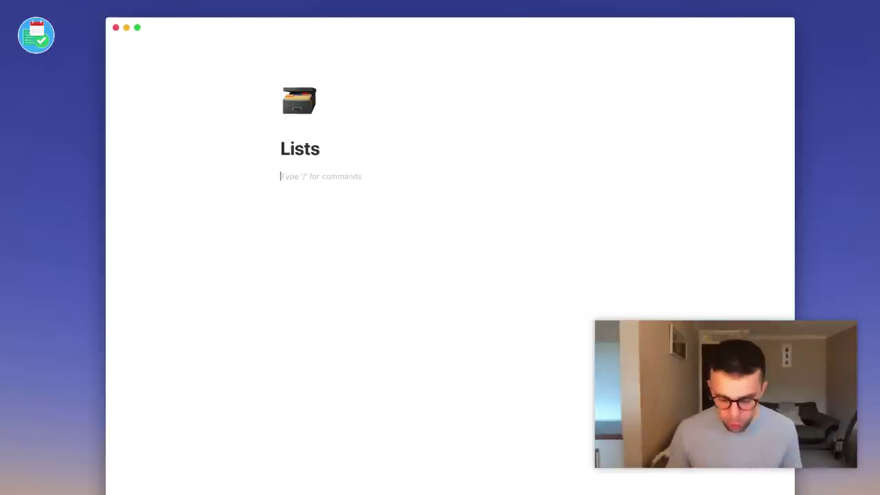
Add an inline list database to the Lists page, then a full-page list database.
{"action": "type", "text": "/"}
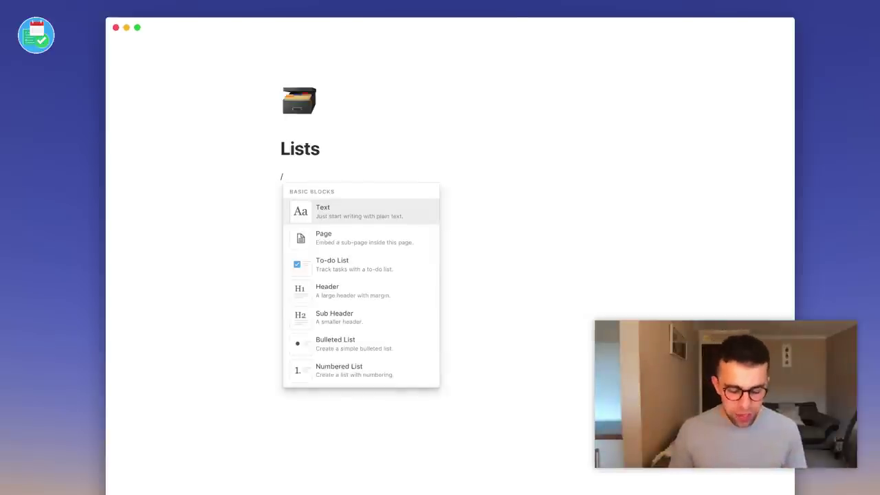
{"action": "type", "text": "lis"}
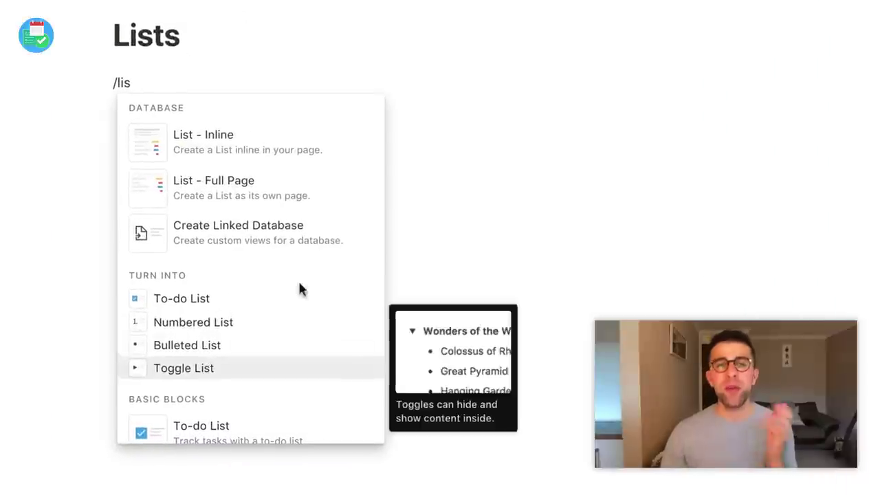
{"action": "left_click", "coordinate": [345, 152]}
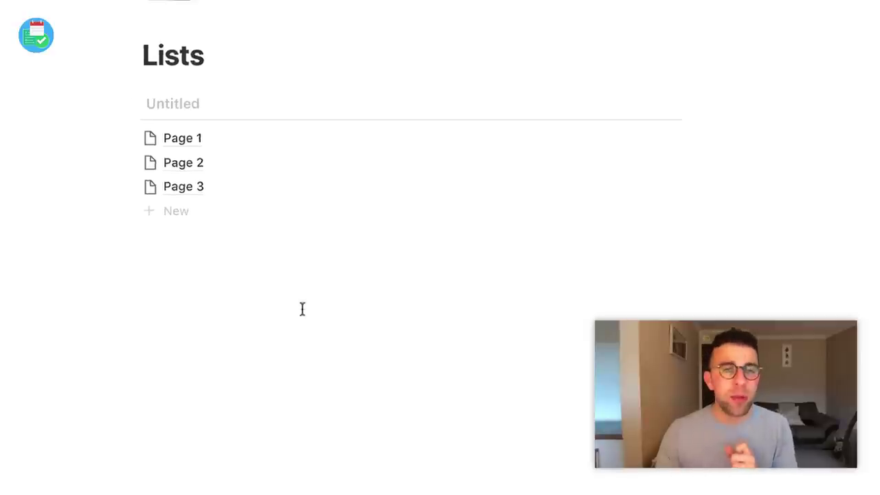
{"action": "type", "text": "/"}
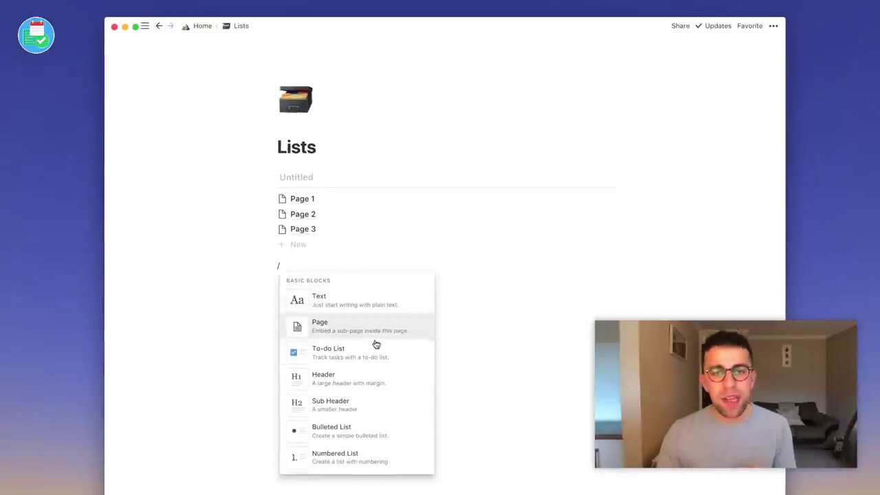
{"action": "mouse_move", "coordinate": [375, 311]}
{"action": "type", "text": "list"}
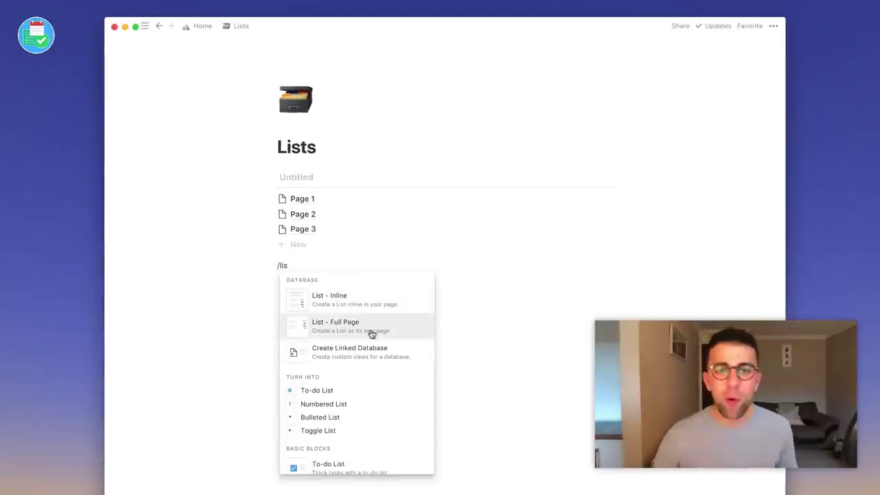
{"action": "left_click", "coordinate": [374, 335]}
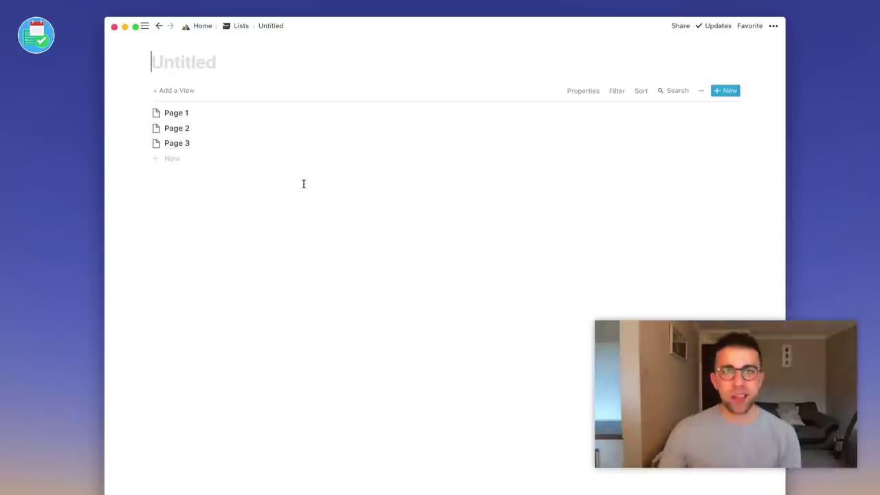
Return to the Lists page and delete the Untitled full-page list block.
{"action": "left_click", "coordinate": [241, 25]}
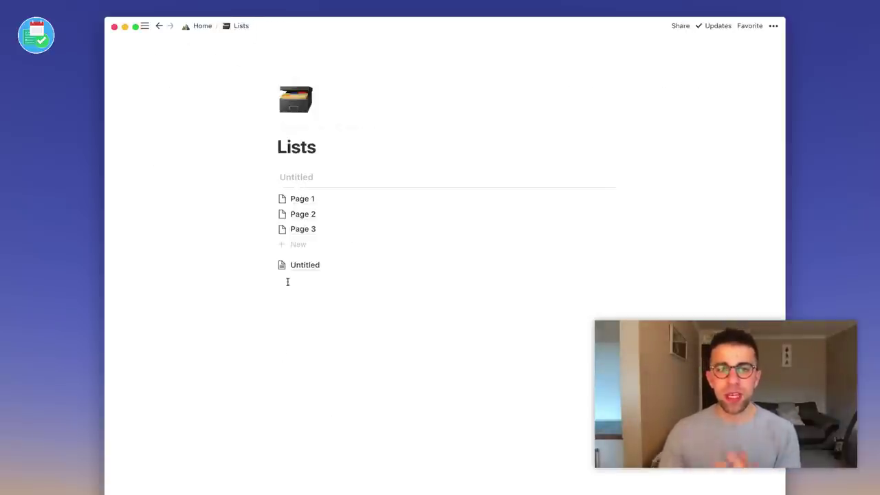
{"action": "left_click", "coordinate": [271, 264]}
{"action": "left_click", "coordinate": [237, 230]}
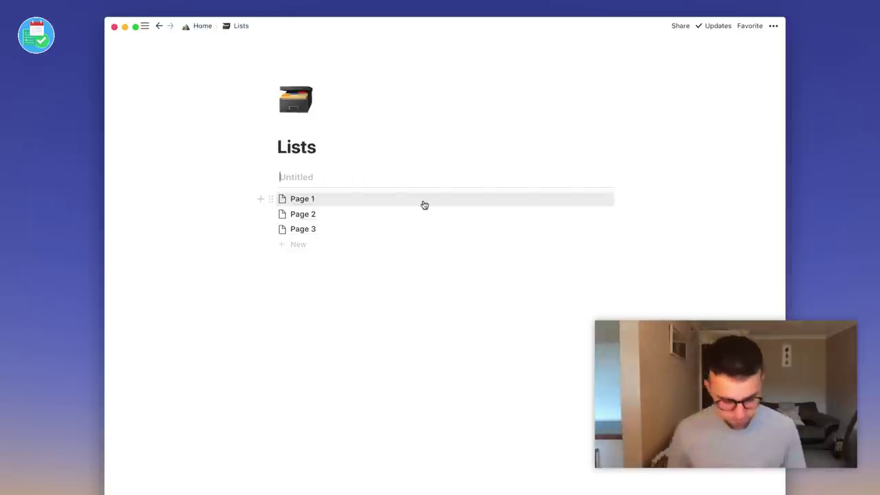
Rename the Untitled inline list database to 'Task List'.
{"action": "type", "text": "Task List"}
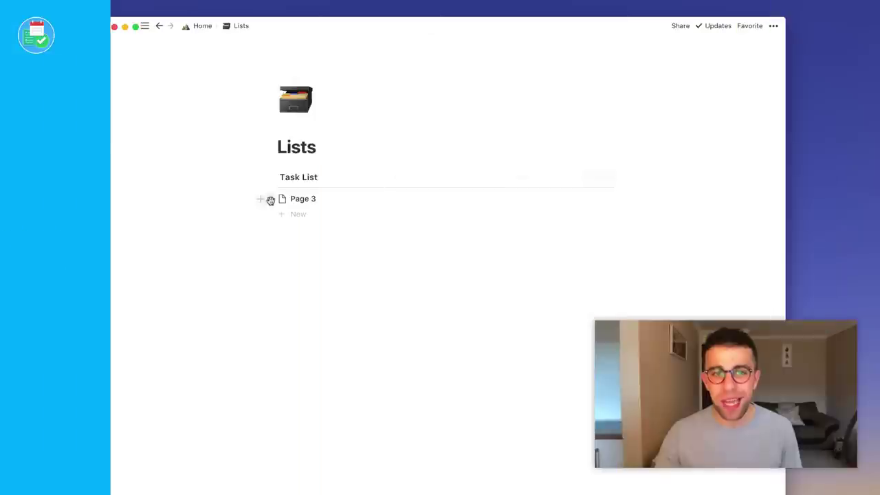
Delete the Page 3 row and add a new item to the Task List.
{"action": "left_click", "coordinate": [268, 198]}
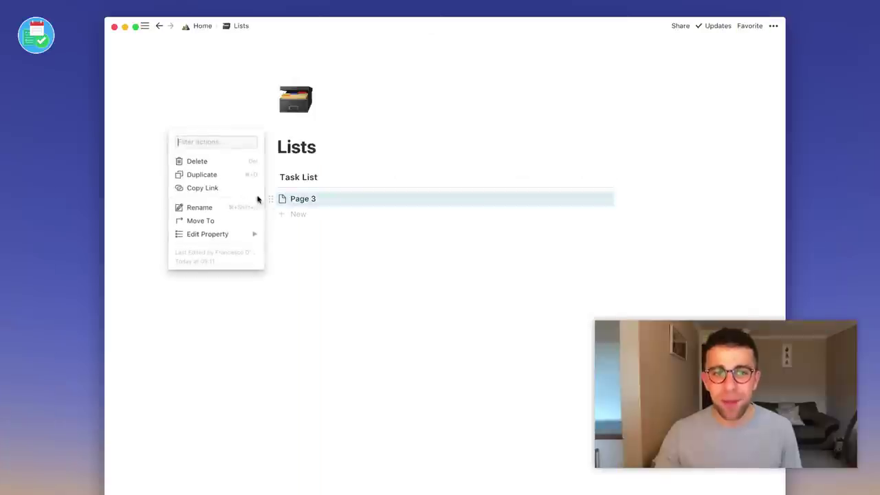
{"action": "left_click", "coordinate": [206, 160]}
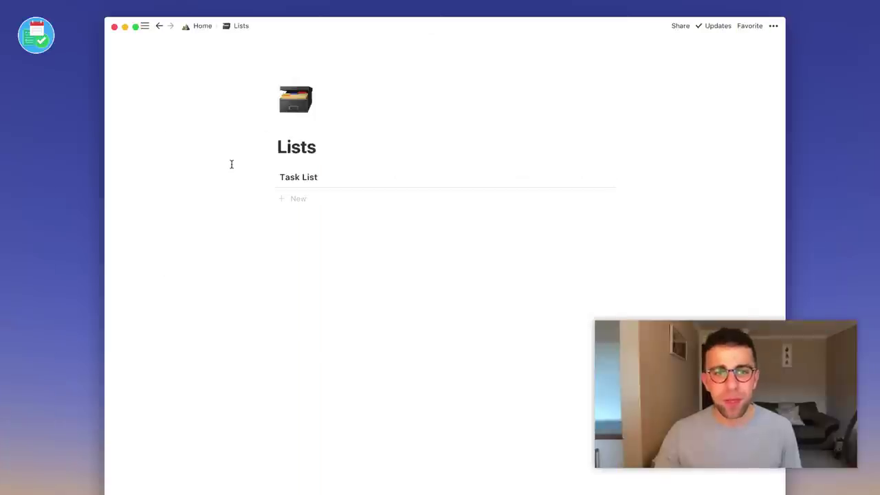
{"action": "left_click", "coordinate": [298, 199]}
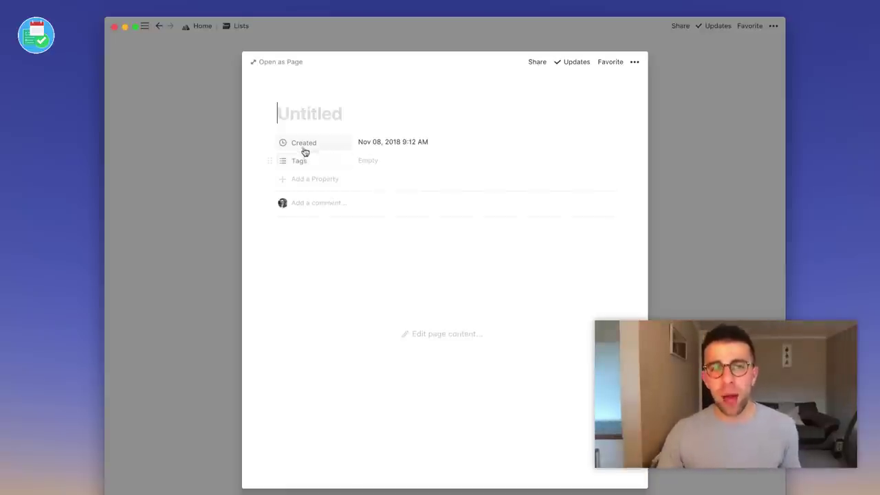
Delete the new item's Created property, confirming the deletion, and open the Tags property.
{"action": "left_click", "coordinate": [268, 144]}
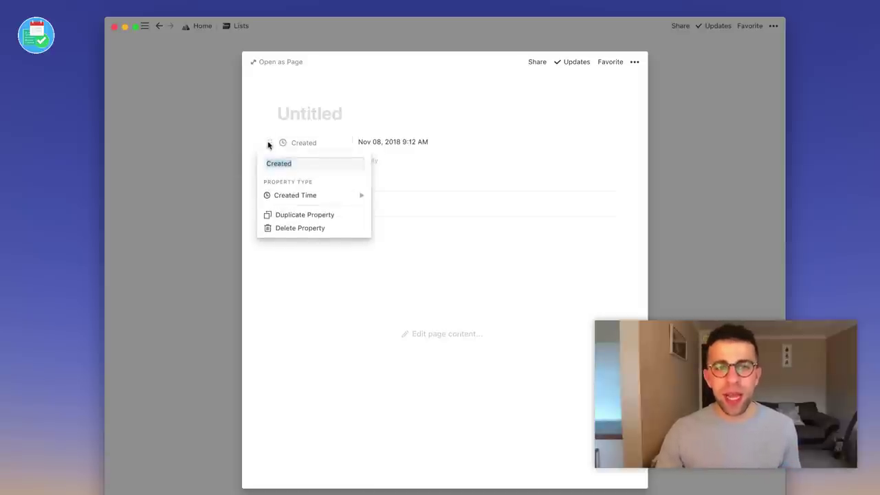
{"action": "left_click", "coordinate": [312, 229]}
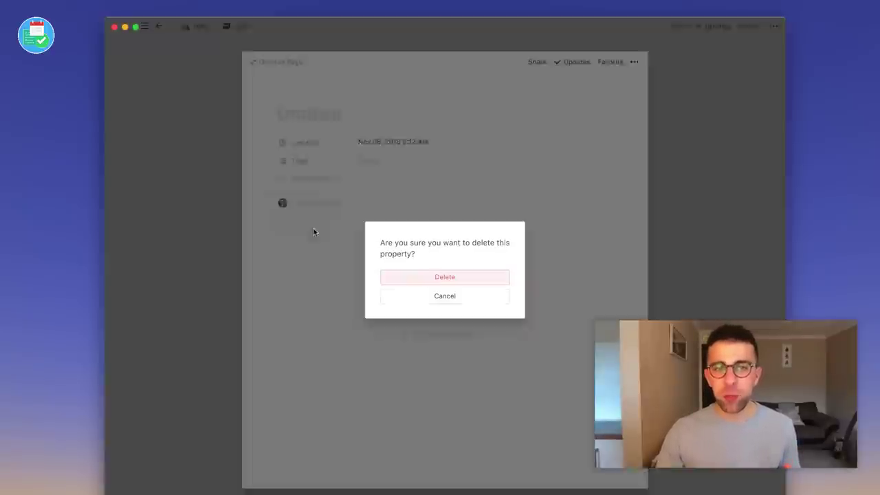
{"action": "left_click", "coordinate": [447, 277]}
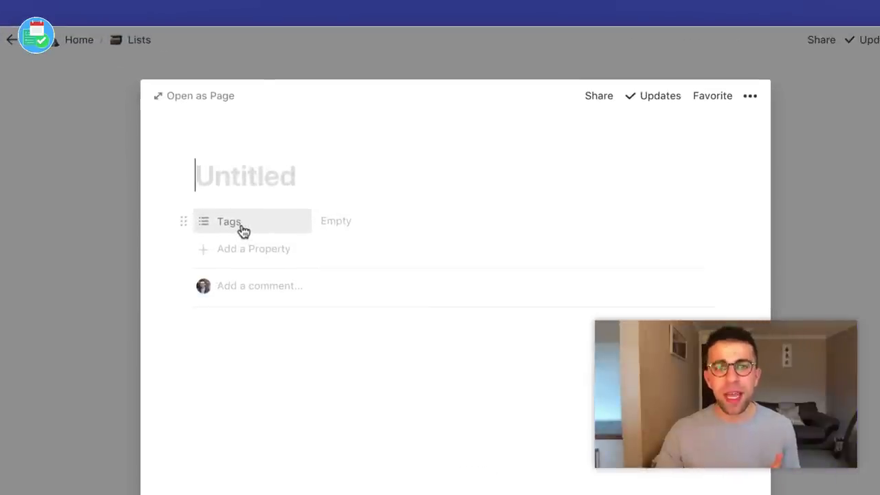
{"action": "left_click", "coordinate": [277, 191]}
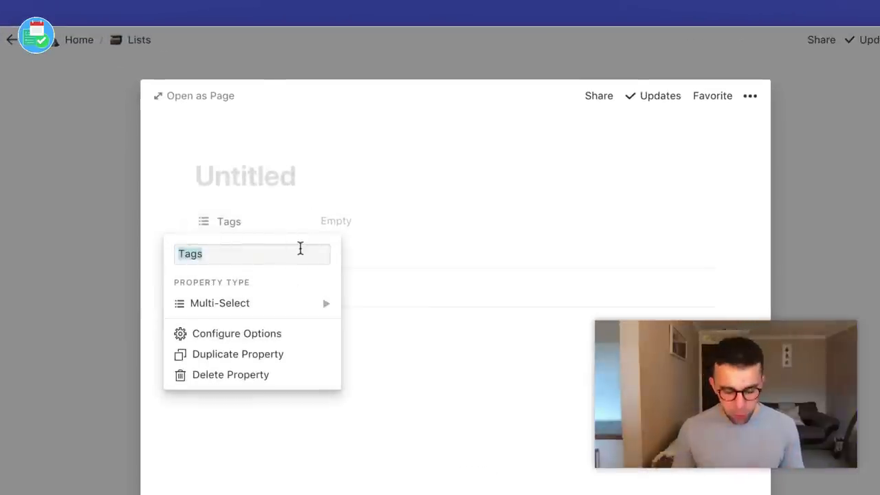
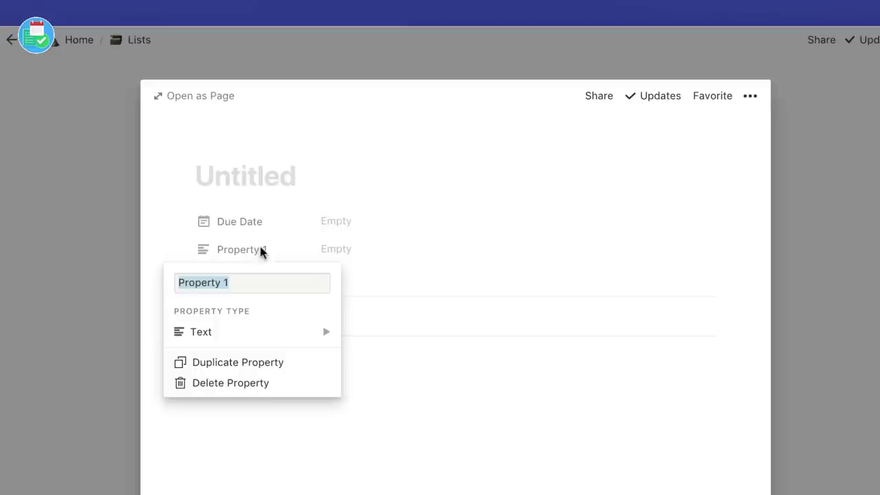
Rename the first property to Done and make Context a multi-select property.
{"action": "type", "text": "Complete"}
{"action": "key", "text": "BackSpace"}
{"action": "key", "text": "BackSpace"}
{"action": "key", "text": "BackSpace"}
{"action": "key", "text": "BackSpace"}
{"action": "key", "text": "BackSpace"}
{"action": "key", "text": "BackSpace"}
{"action": "key", "text": "BackSpace"}
{"action": "key", "text": "BackSpace"}
{"action": "type", "text": "Done"}
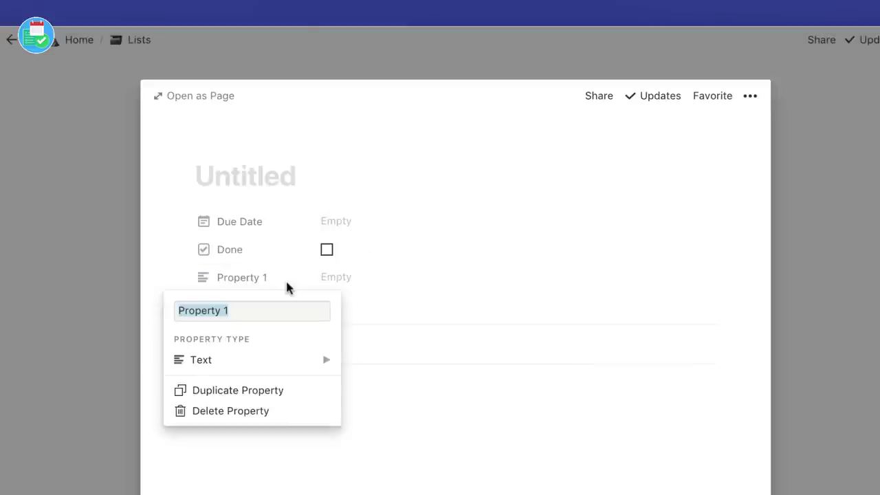
{"action": "type", "text": "Context"}
{"action": "mouse_move", "coordinate": [275, 359]}
{"action": "left_click", "coordinate": [392, 286]}
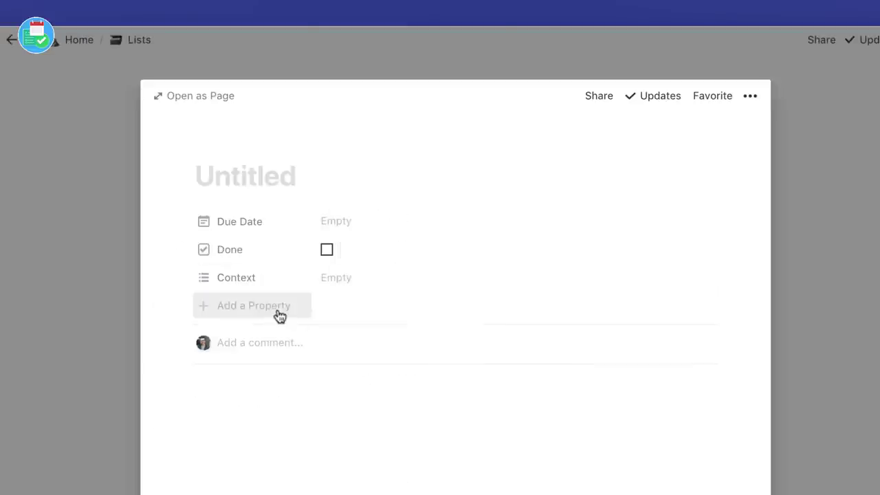
Add a number property named Duration.
{"action": "left_click", "coordinate": [280, 316]}
{"action": "mouse_move", "coordinate": [246, 389]}
{"action": "left_click", "coordinate": [399, 274]}
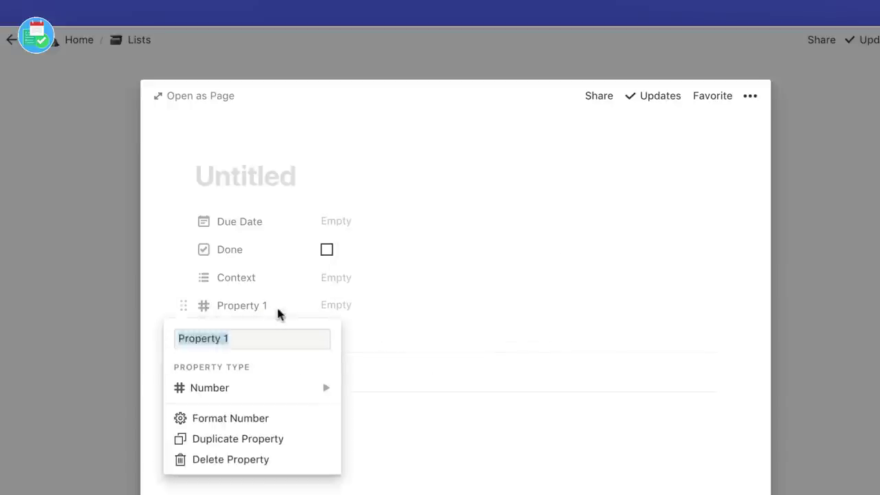
{"action": "type", "text": "Time"}
{"action": "key", "text": "BackSpace"}
{"action": "key", "text": "BackSpace"}
{"action": "key", "text": "BackSpace"}
{"action": "key", "text": "BackSpace"}
{"action": "type", "text": "Duration"}
{"action": "key", "text": "Return"}
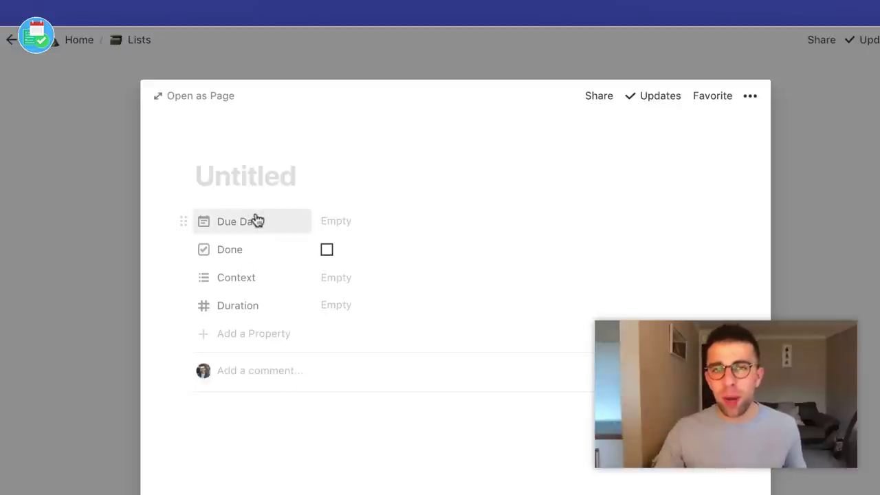
Set the task's Due Date to Nov 15, 2018.
{"action": "left_click", "coordinate": [354, 221]}
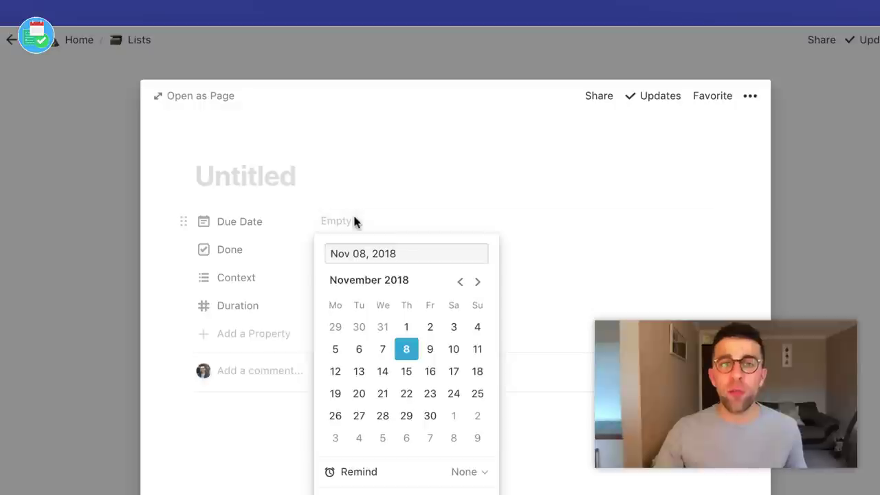
{"action": "left_click", "coordinate": [409, 377]}
{"action": "left_click", "coordinate": [266, 269]}
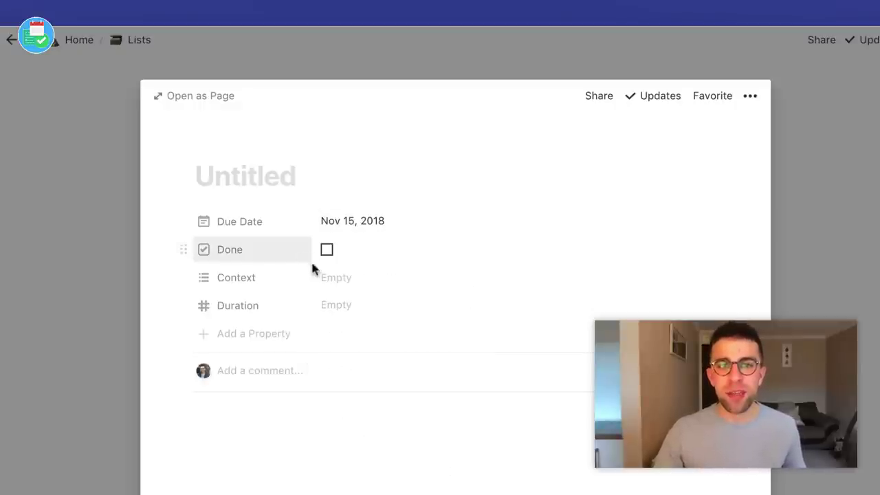
{"action": "left_click", "coordinate": [295, 252]}
{"action": "mouse_move", "coordinate": [282, 336]}
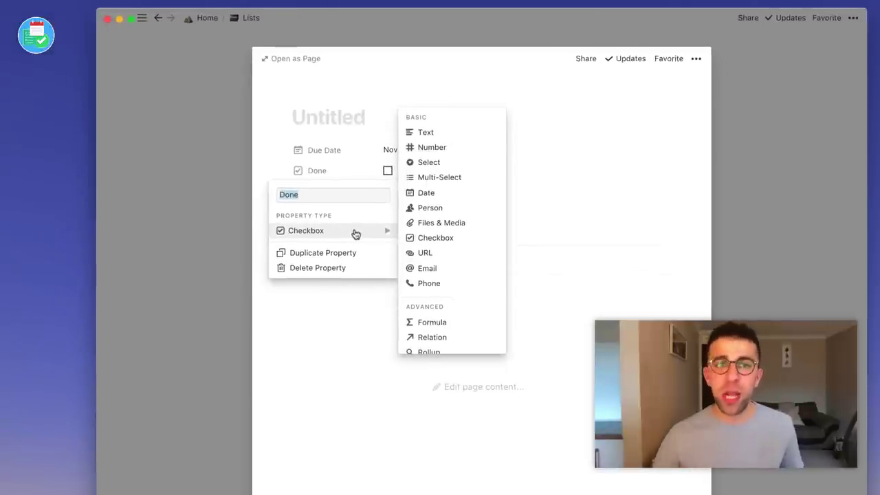
Tag the task's Context with inactive and mac.
{"action": "left_click", "coordinate": [357, 171]}
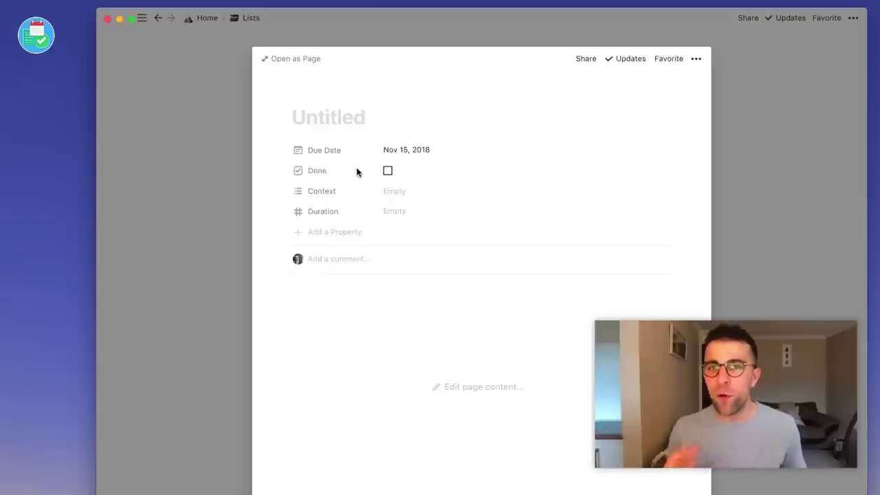
{"action": "left_click", "coordinate": [330, 198]}
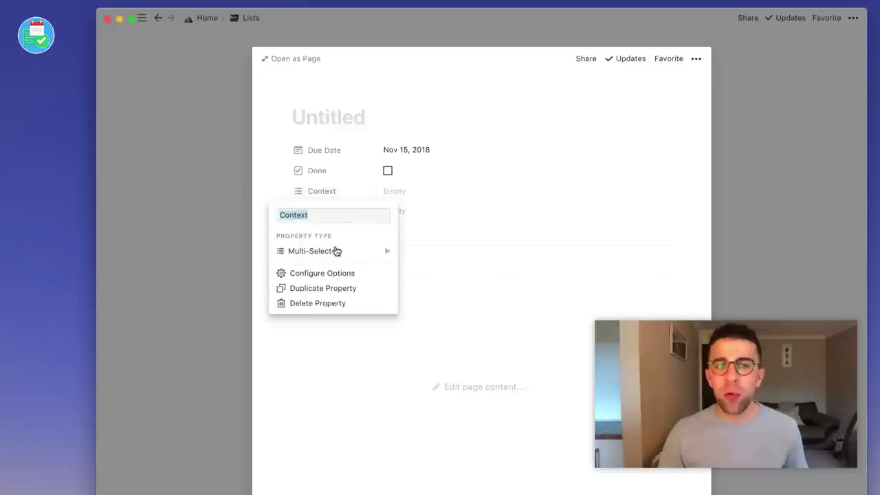
{"action": "mouse_move", "coordinate": [337, 253]}
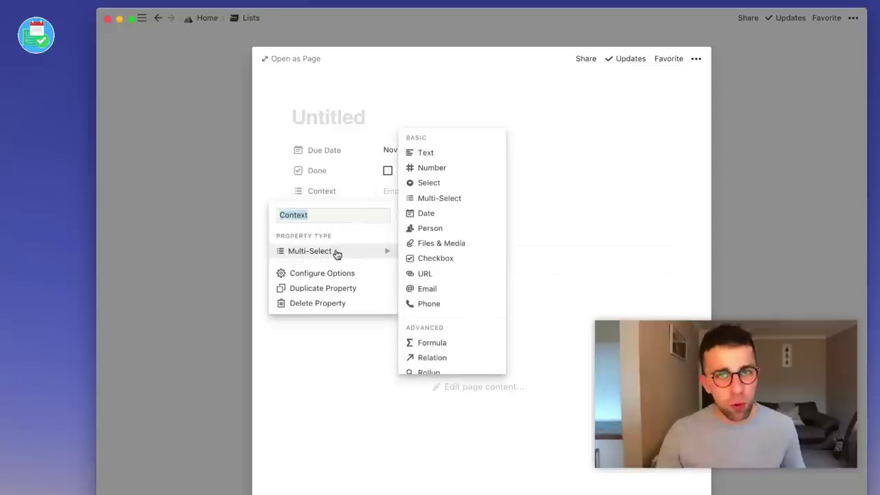
{"action": "left_click", "coordinate": [353, 190]}
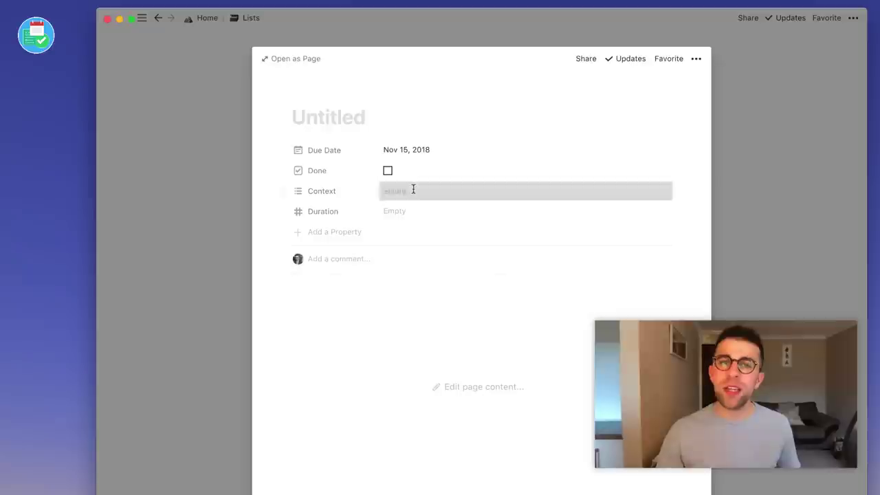
{"action": "left_click", "coordinate": [413, 191]}
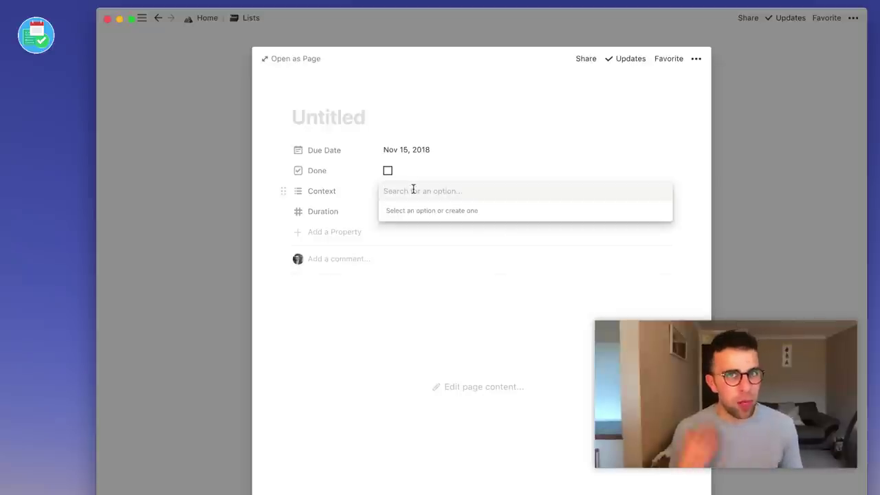
{"action": "type", "text": "inactive"}
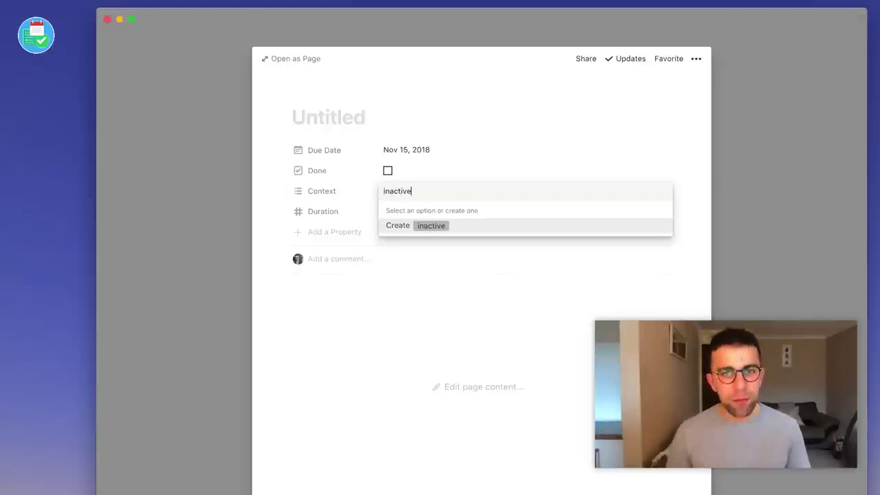
{"action": "key", "text": "Return"}
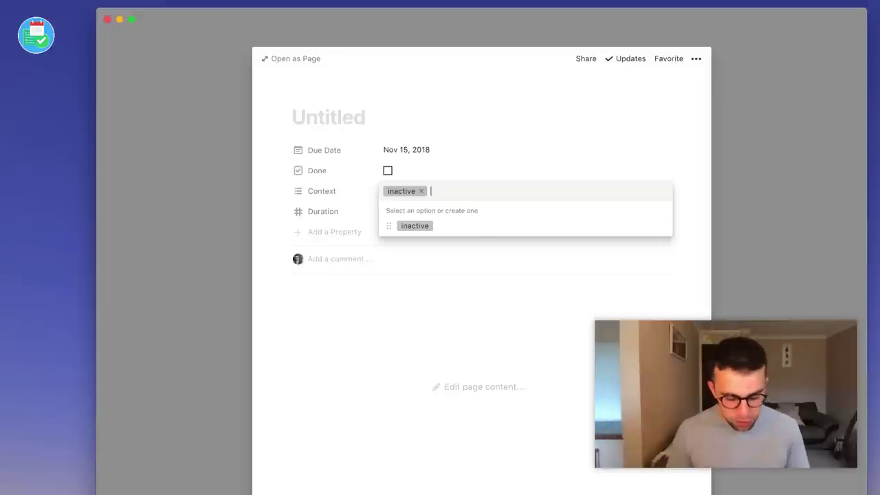
{"action": "type", "text": "ma"}
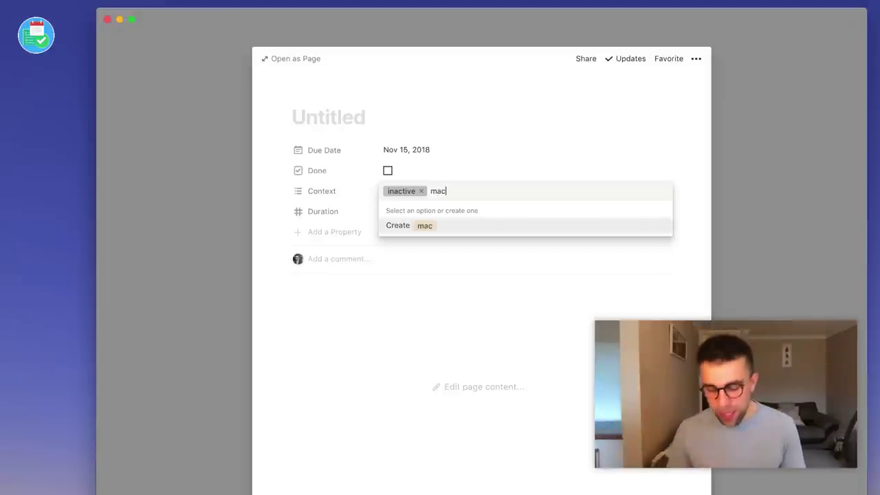
{"action": "type", "text": "c"}
{"action": "key", "text": "Return"}
{"action": "left_click", "coordinate": [444, 166]}
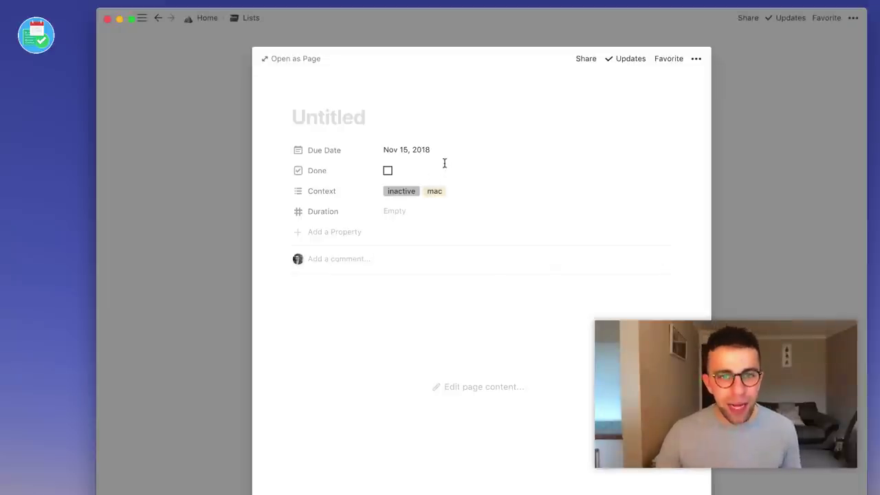
Set the task's Duration to 30.
{"action": "left_click", "coordinate": [382, 212]}
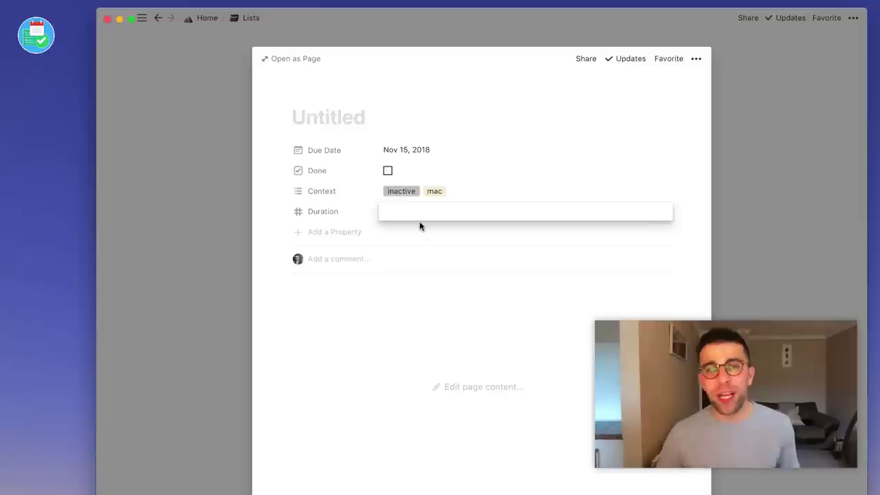
{"action": "left_click", "coordinate": [344, 212]}
{"action": "left_click", "coordinate": [357, 219]}
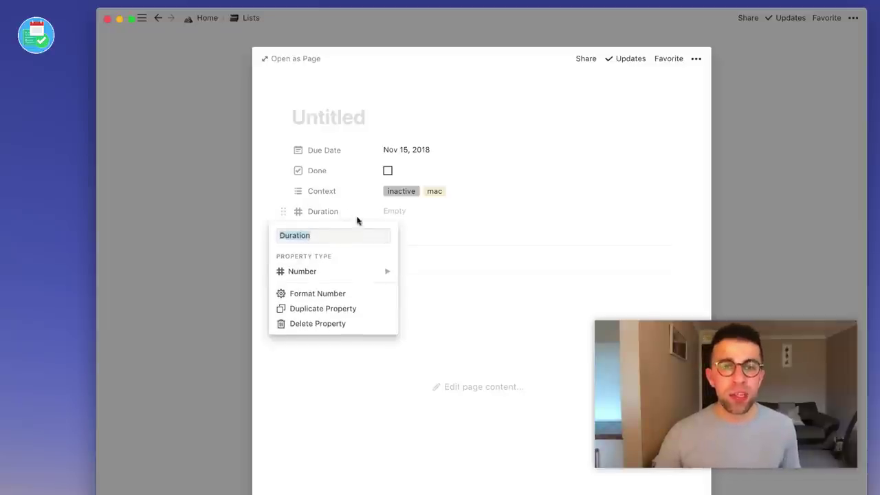
{"action": "left_click", "coordinate": [427, 218]}
{"action": "left_click", "coordinate": [411, 211]}
{"action": "type", "text": "3"}
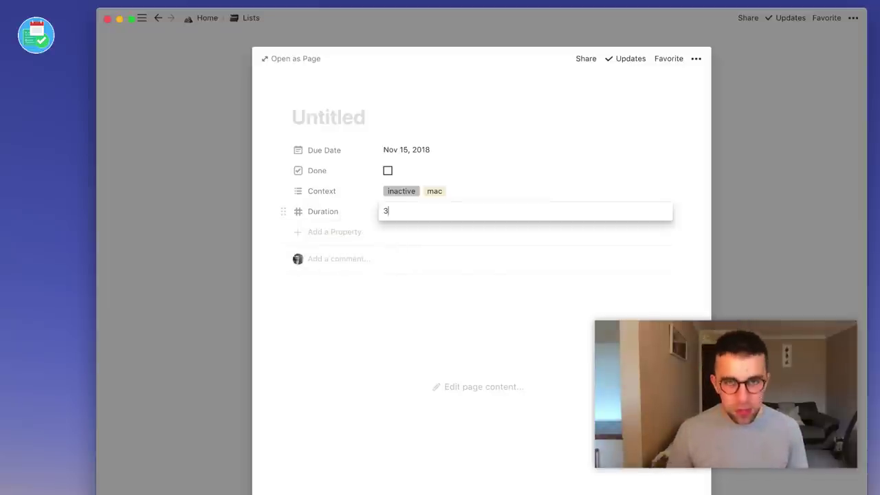
{"action": "type", "text": "0"}
{"action": "key", "text": "Return"}
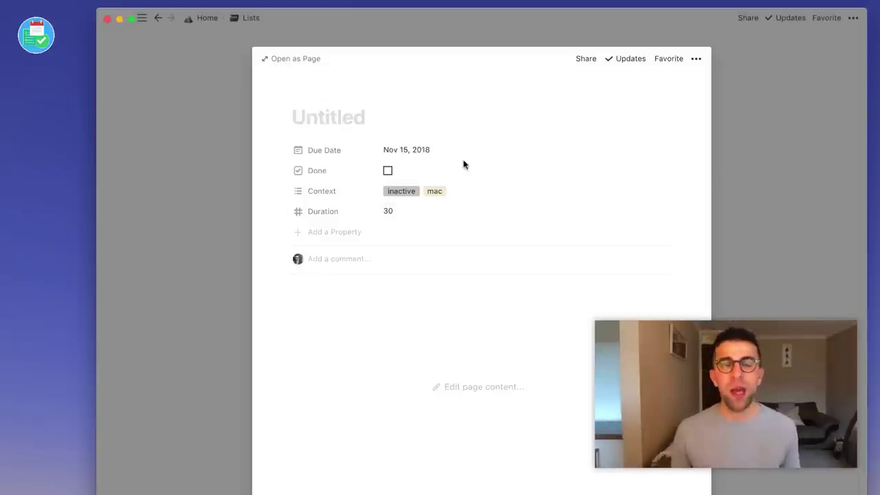
Title the task 'Reply to all emails', give it a mailbox emoji icon, and return to Lists.
{"action": "type", "text": "Rep"}
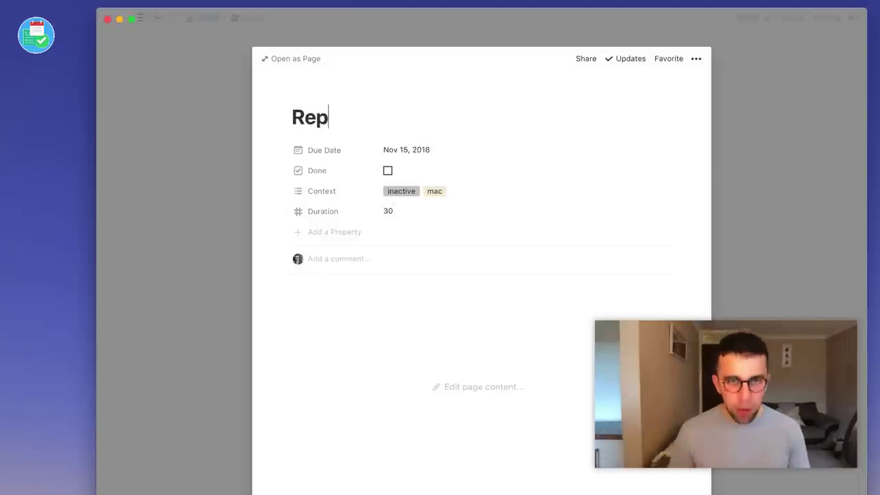
{"action": "type", "text": "ly to all emails"}
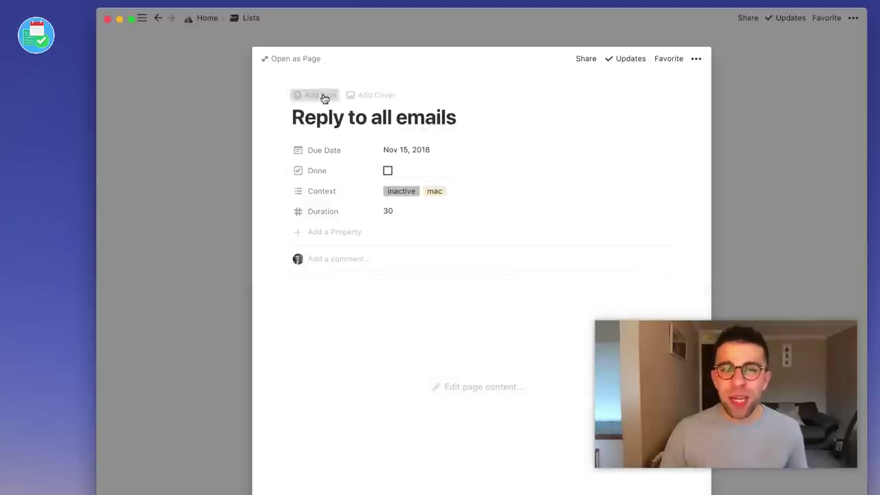
{"action": "left_click", "coordinate": [325, 97]}
{"action": "left_click", "coordinate": [313, 156]}
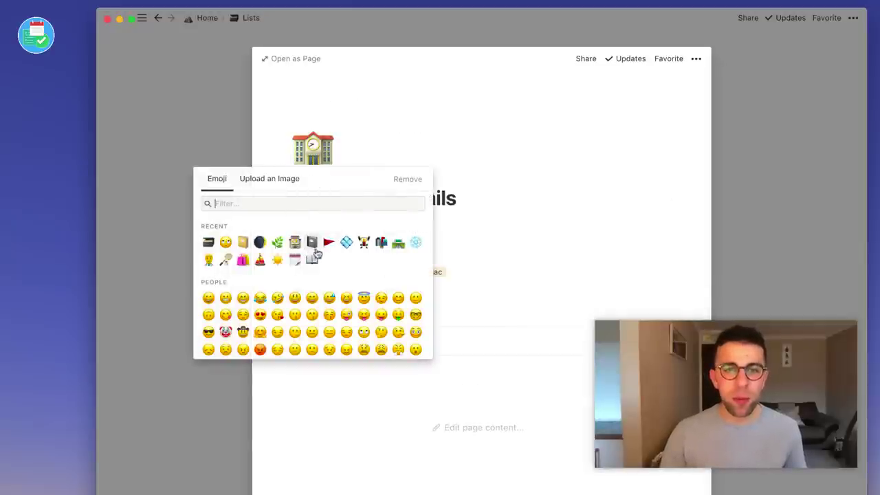
{"action": "left_click", "coordinate": [317, 199]}
{"action": "type", "text": "email"}
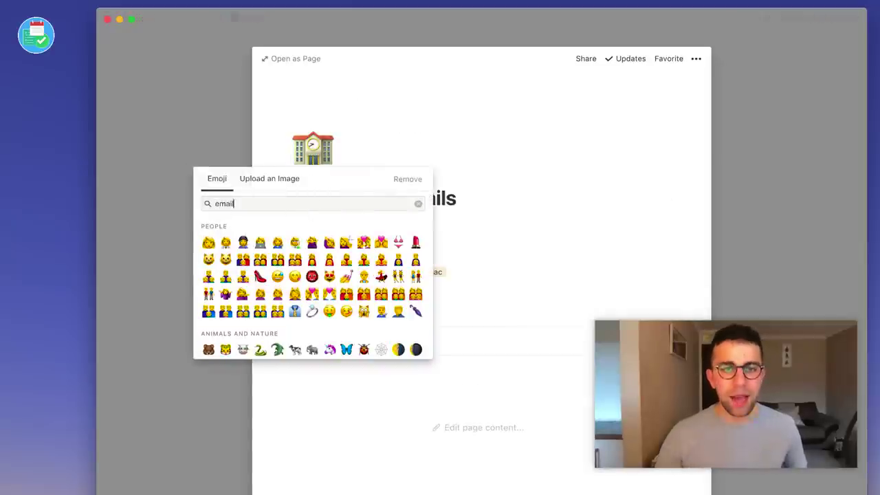
{"action": "scroll", "coordinate": [235, 280], "scroll_direction": "down", "scroll_amount": 5}
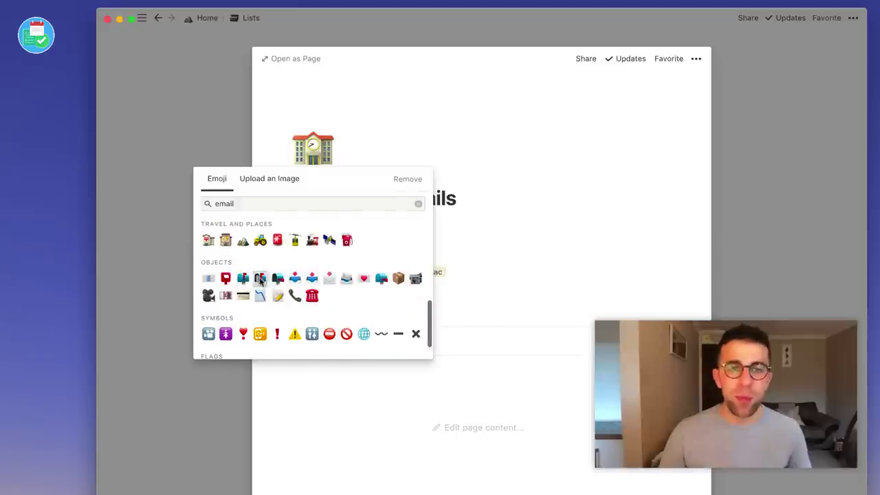
{"action": "left_click", "coordinate": [260, 278]}
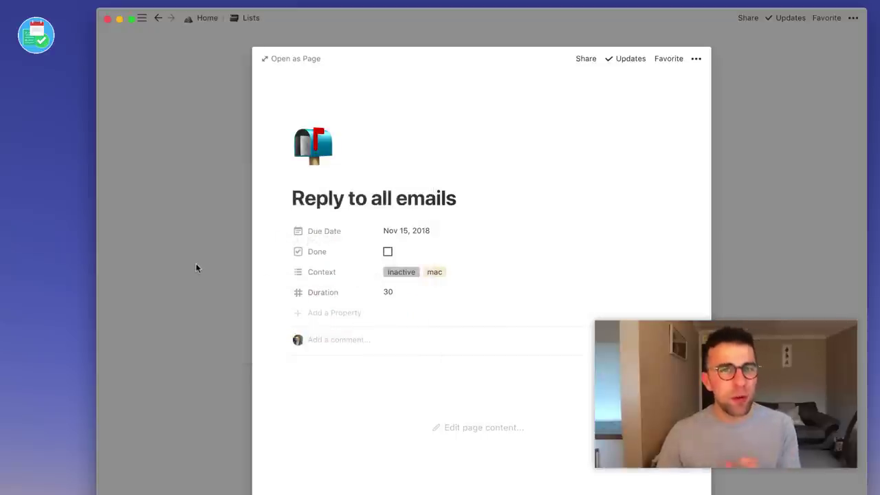
{"action": "left_click", "coordinate": [195, 268]}
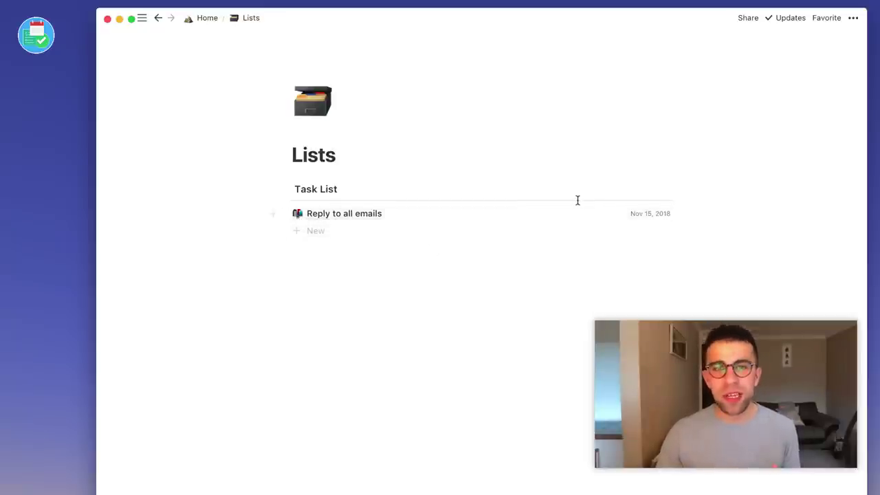
Show the Context, Done and Duration properties in the Task List rows.
{"action": "left_click", "coordinate": [627, 192]}
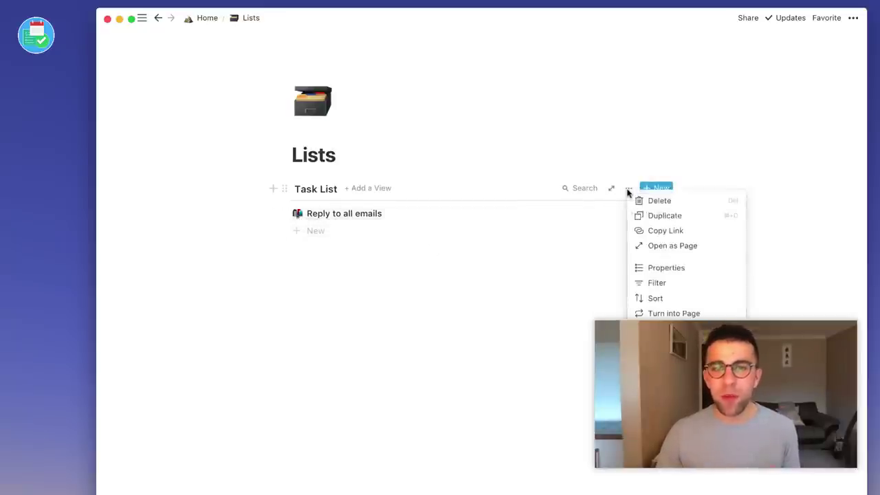
{"action": "left_click", "coordinate": [654, 269]}
{"action": "left_click", "coordinate": [588, 225]}
{"action": "left_click", "coordinate": [587, 241]}
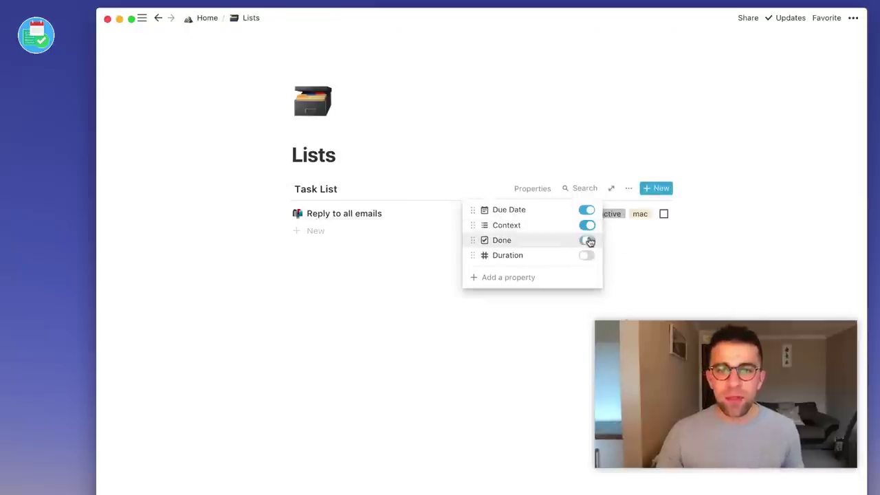
{"action": "left_click", "coordinate": [586, 256]}
{"action": "left_click", "coordinate": [646, 283]}
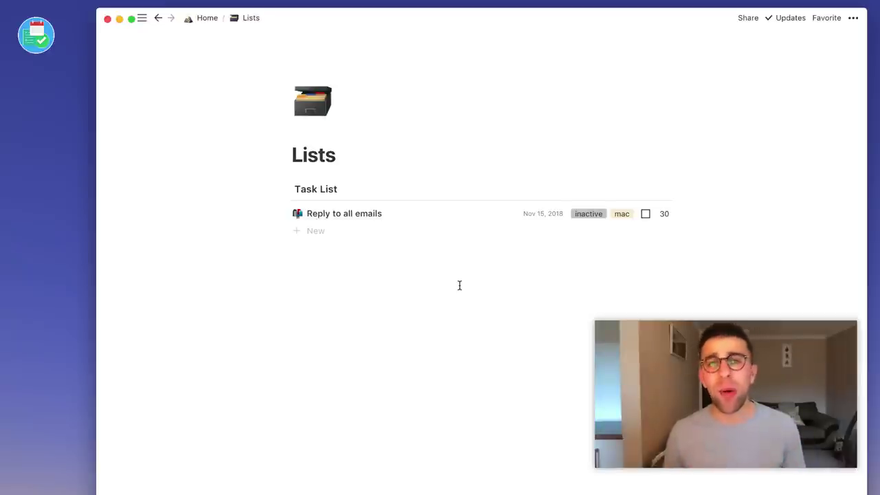
Add task 'Visit Bank for Credit Meeting' due Nov 13, 2018, tagged offline and town, Duration 20.
{"action": "left_click", "coordinate": [427, 232]}
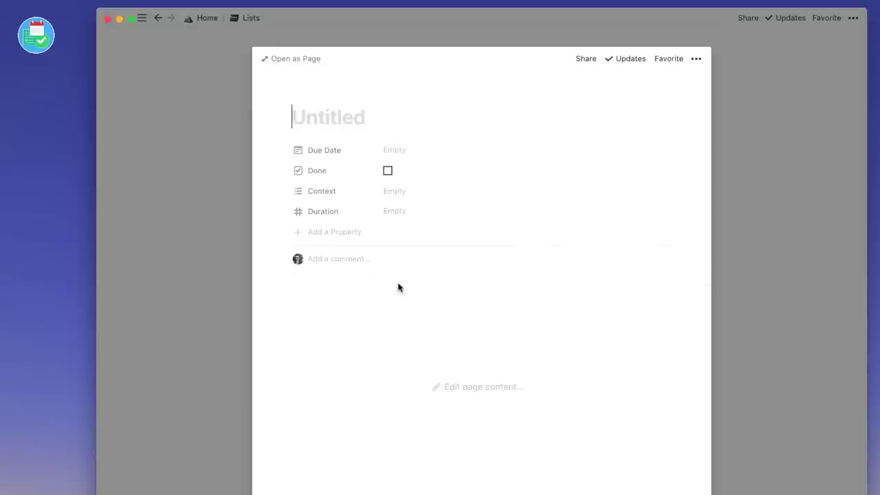
{"action": "type", "text": "Visit Bank for Credit Meeting"}
{"action": "left_click", "coordinate": [395, 158]}
{"action": "left_click", "coordinate": [411, 260]}
{"action": "left_click", "coordinate": [385, 191]}
{"action": "type", "text": "offline"}
{"action": "key", "text": "Return"}
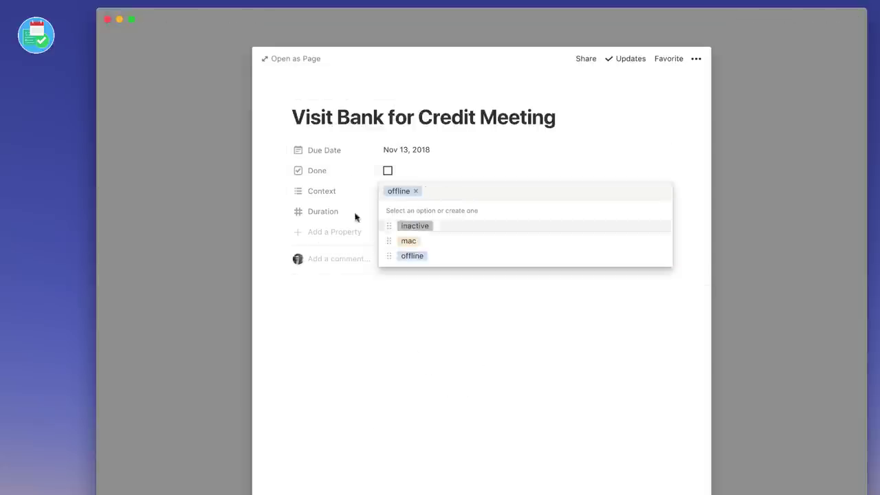
{"action": "type", "text": "town"}
{"action": "key", "text": "Return"}
{"action": "left_click", "coordinate": [385, 211]}
{"action": "type", "text": "20"}
{"action": "left_click", "coordinate": [321, 94]}
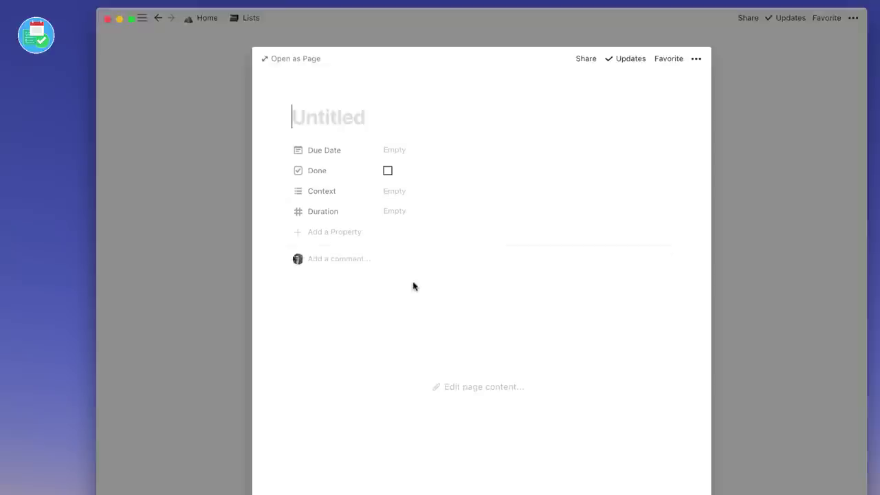
Add task 'Secure 10 Speakers for ProdCon Event' with the Context tag active.
{"action": "type", "text": "Organize ProdCon Event"}
{"action": "left_click", "coordinate": [379, 149]}
{"action": "double_click", "coordinate": [333, 117]}
{"action": "type", "text": "Secure 10 Spe"}
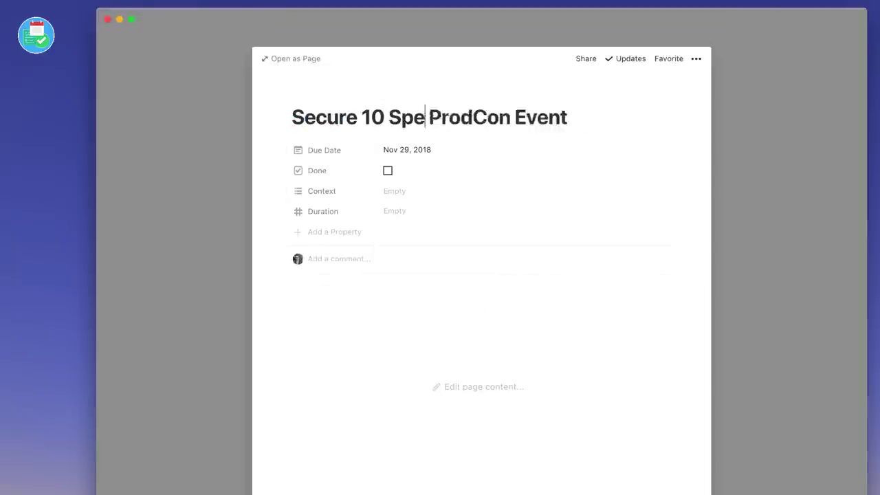
{"action": "type", "text": "akers for"}
{"action": "left_click", "coordinate": [392, 275]}
{"action": "type", "text": "active"}
{"action": "key", "text": "Return"}
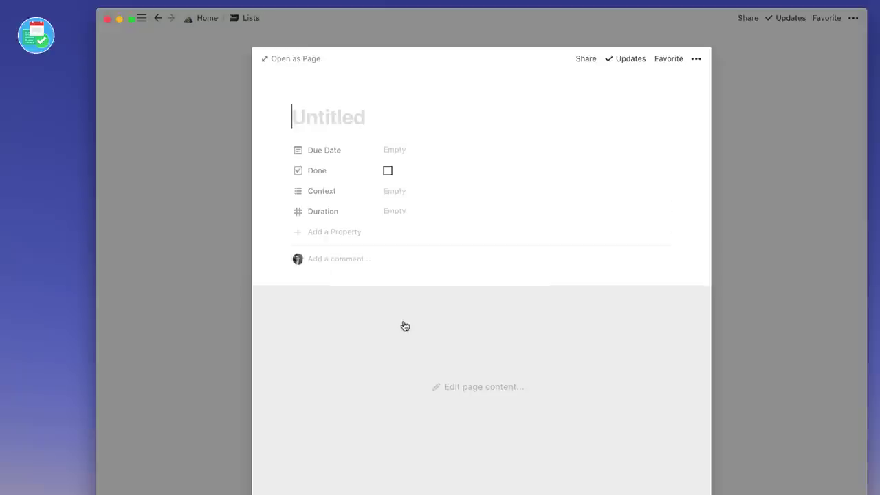
Add task 'Clear SD card' with a spade icon, due Nov 09, 2018, Duration 5, tag mac.
{"action": "type", "text": "Clear SD card"}
{"action": "left_click", "coordinate": [321, 95]}
{"action": "type", "text": "card"}
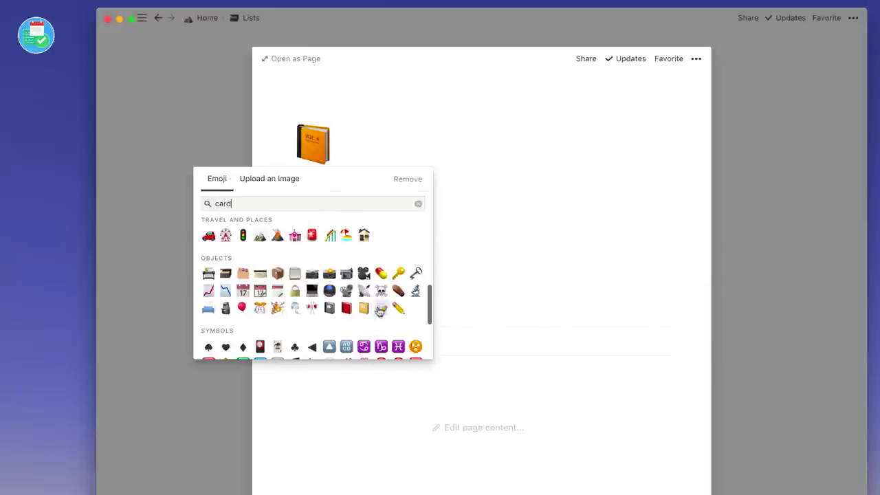
{"action": "left_click", "coordinate": [204, 346]}
{"action": "left_click", "coordinate": [403, 238]}
{"action": "left_click", "coordinate": [405, 292]}
{"action": "type", "text": "5"}
{"action": "left_click", "coordinate": [392, 272]}
{"action": "type", "text": "mac"}
{"action": "key", "text": "Return"}
{"action": "left_click", "coordinate": [212, 277]}
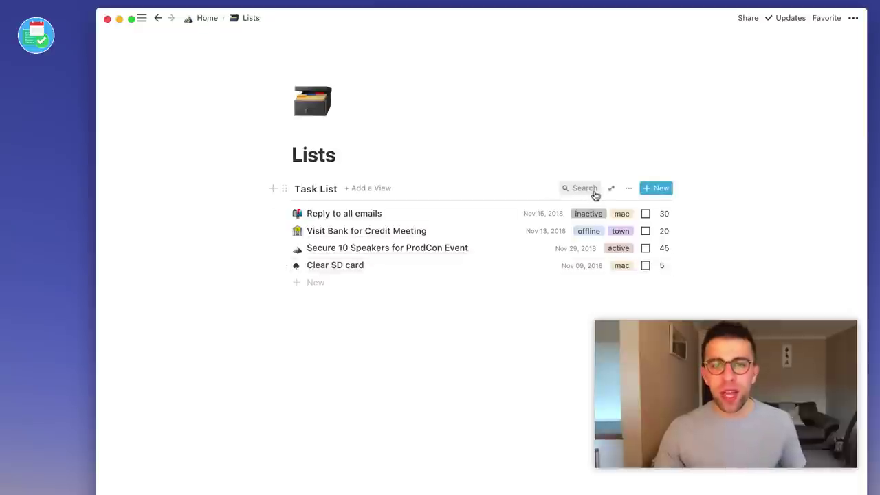
Add an ascending Due Date sort to the Task List, then open the Clear SD card task.
{"action": "left_click", "coordinate": [629, 190]}
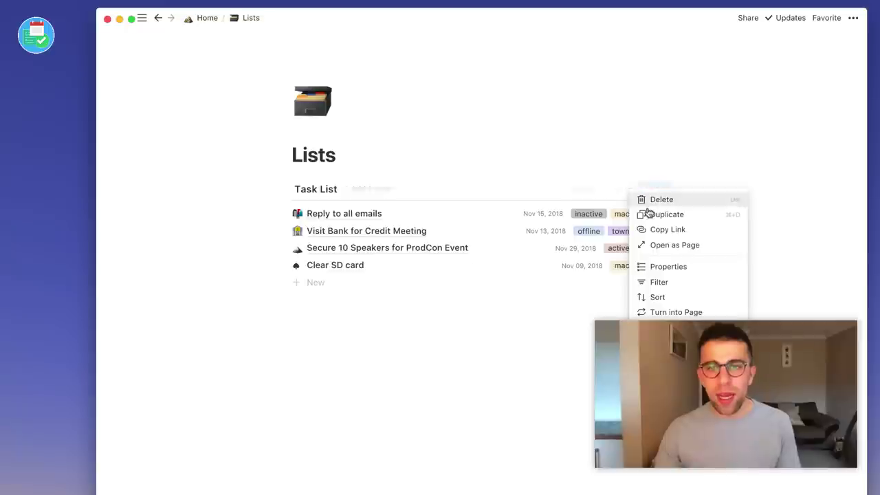
{"action": "left_click", "coordinate": [667, 297]}
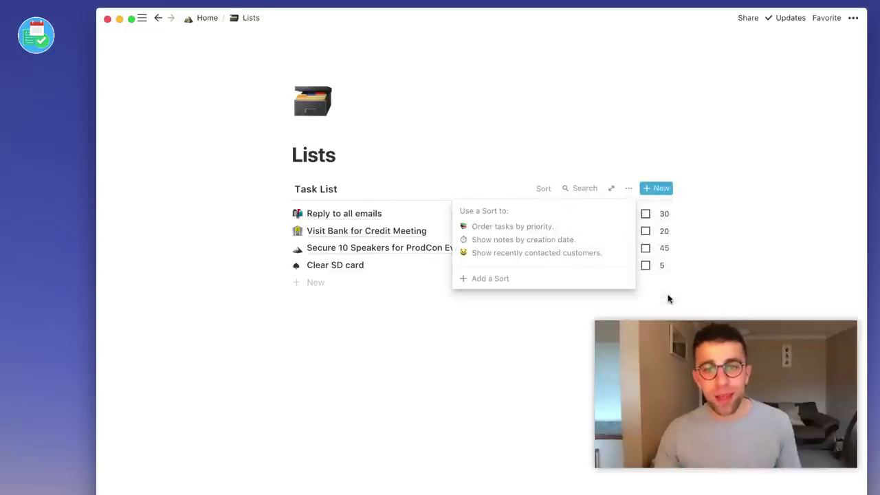
{"action": "left_click", "coordinate": [495, 279]}
{"action": "left_click", "coordinate": [498, 212]}
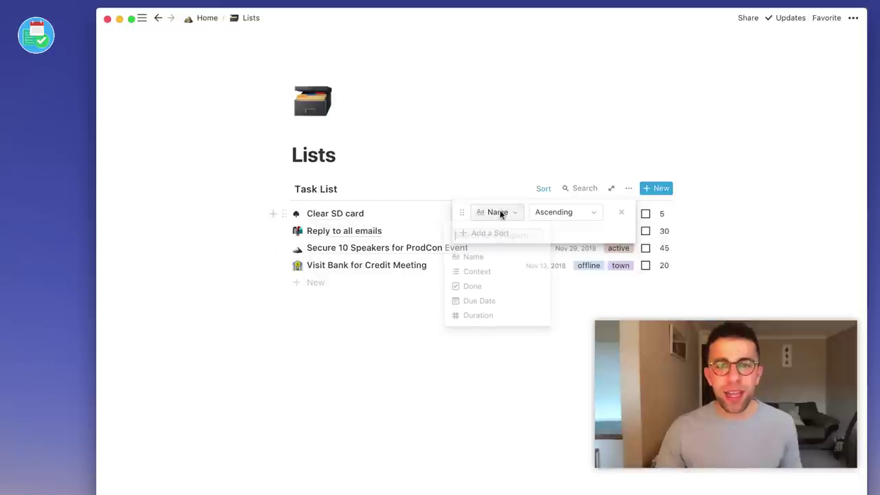
{"action": "left_click", "coordinate": [481, 303]}
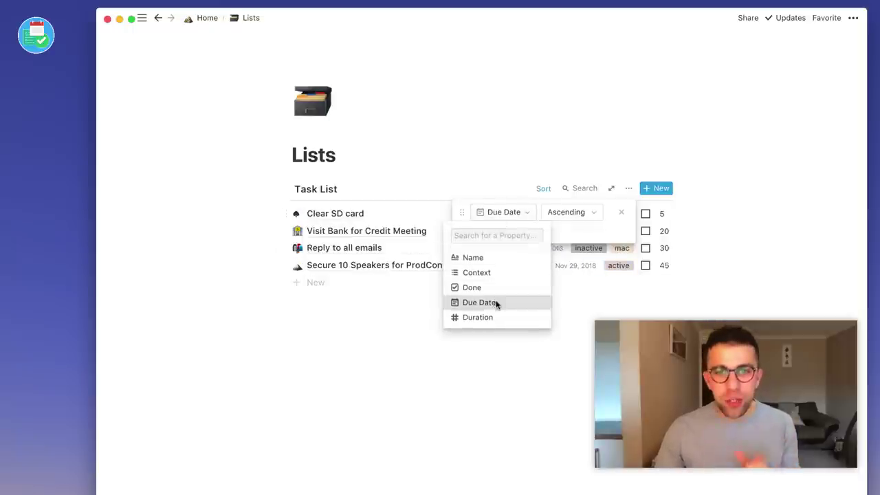
{"action": "left_click", "coordinate": [548, 341]}
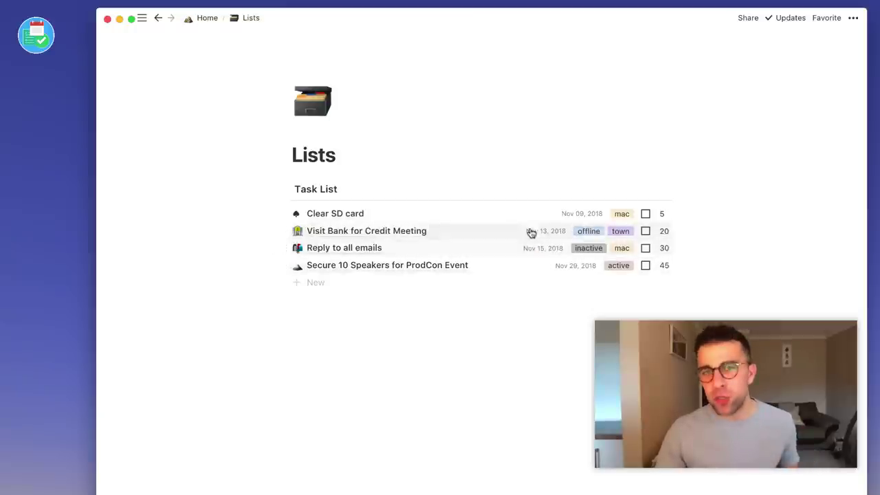
{"action": "left_click", "coordinate": [350, 214]}
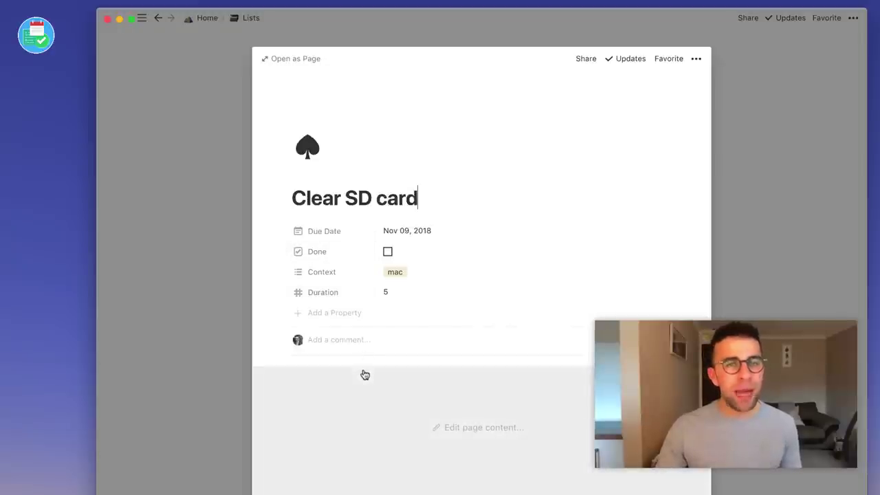
Add an on-the-day reminder to the due date, with an end date of Nov 10 and times included.
{"action": "left_click", "coordinate": [404, 236]}
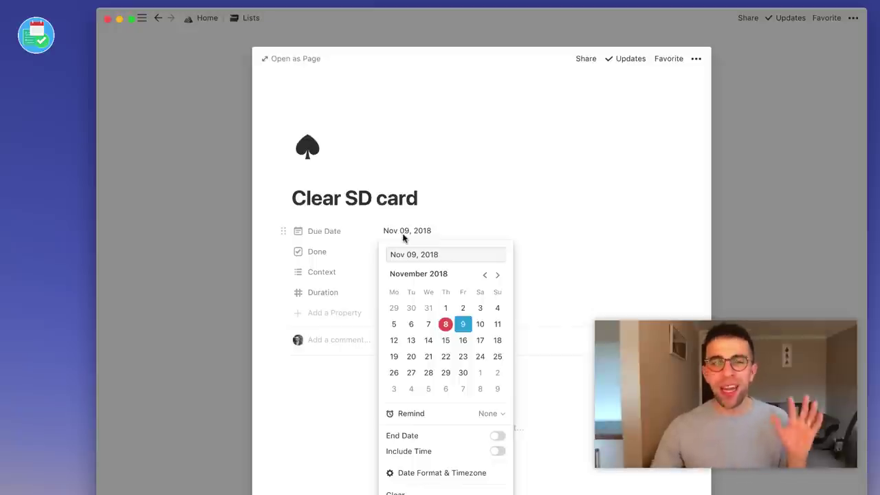
{"action": "left_click", "coordinate": [490, 414]}
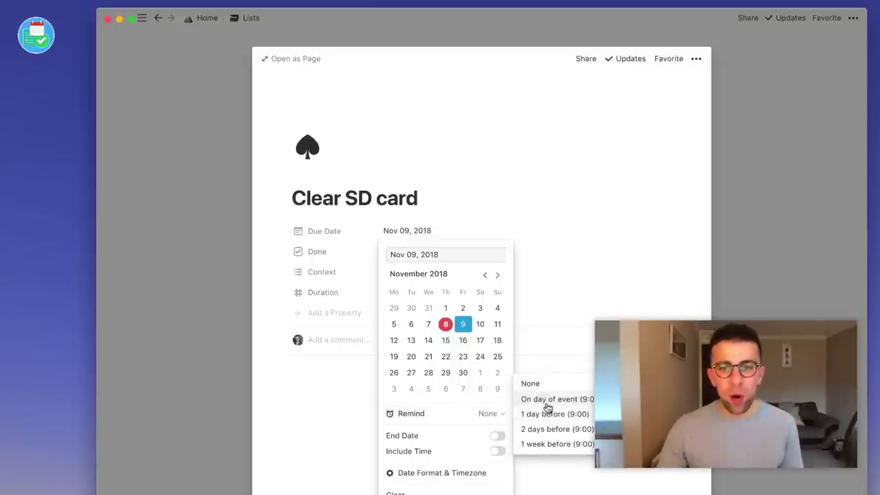
{"action": "left_click", "coordinate": [526, 399]}
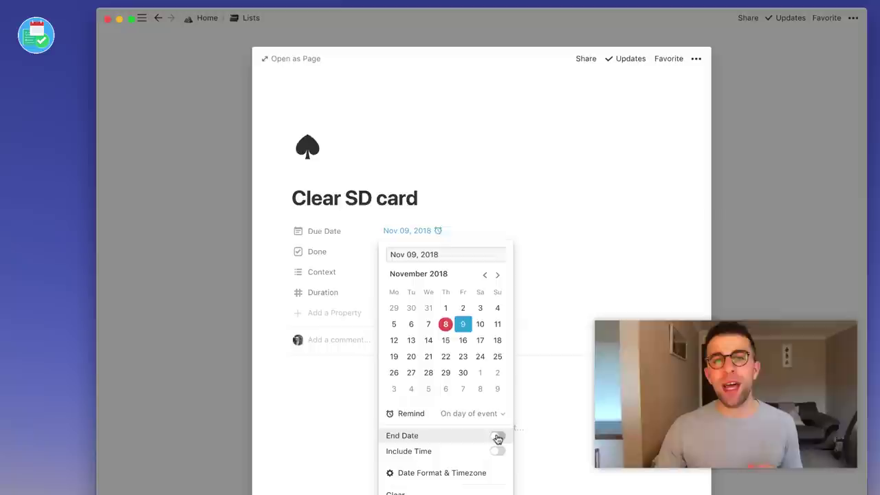
{"action": "left_click", "coordinate": [497, 438]}
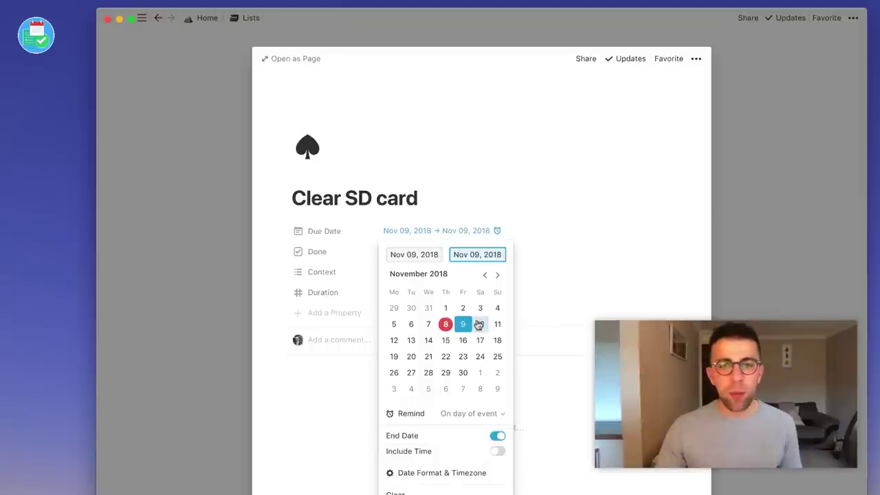
{"action": "left_click", "coordinate": [479, 324]}
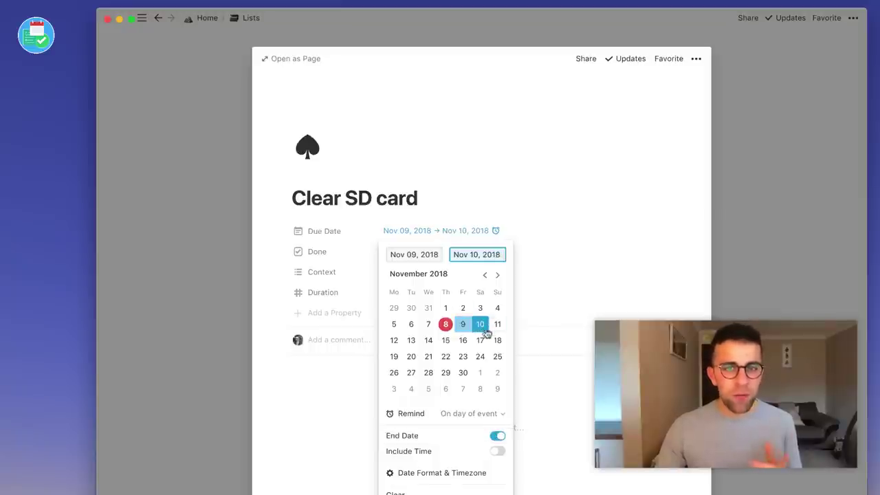
{"action": "left_click", "coordinate": [497, 453]}
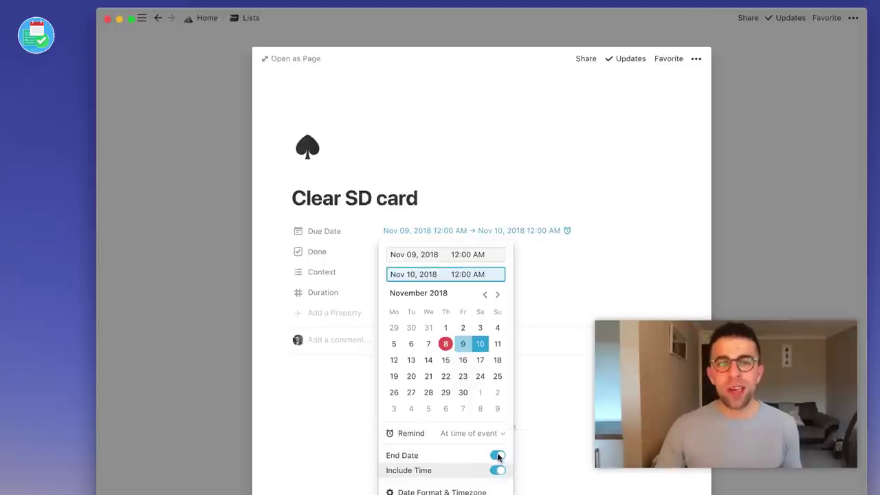
Set the start time to 9:00 AM, remove the end date, and return to the list.
{"action": "left_click", "coordinate": [457, 254]}
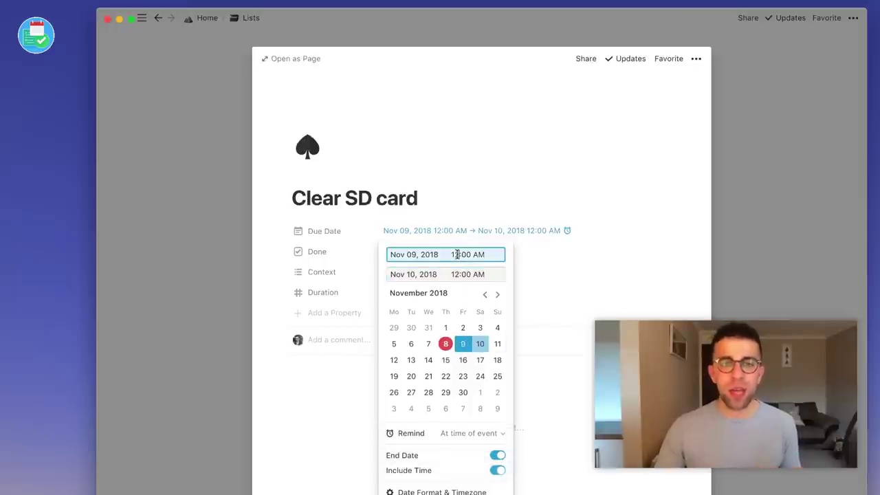
{"action": "triple_click", "coordinate": [467, 256]}
{"action": "type", "text": "9:00 AM"}
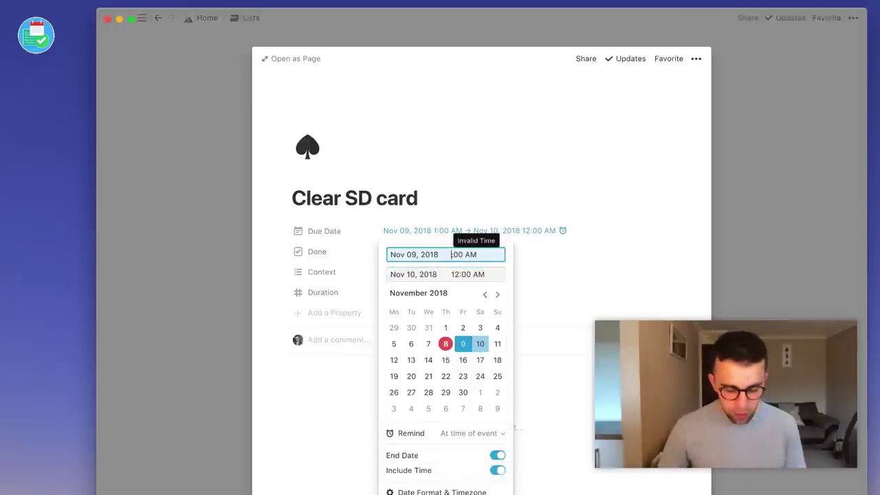
{"action": "left_click", "coordinate": [503, 185]}
{"action": "left_click", "coordinate": [456, 232]}
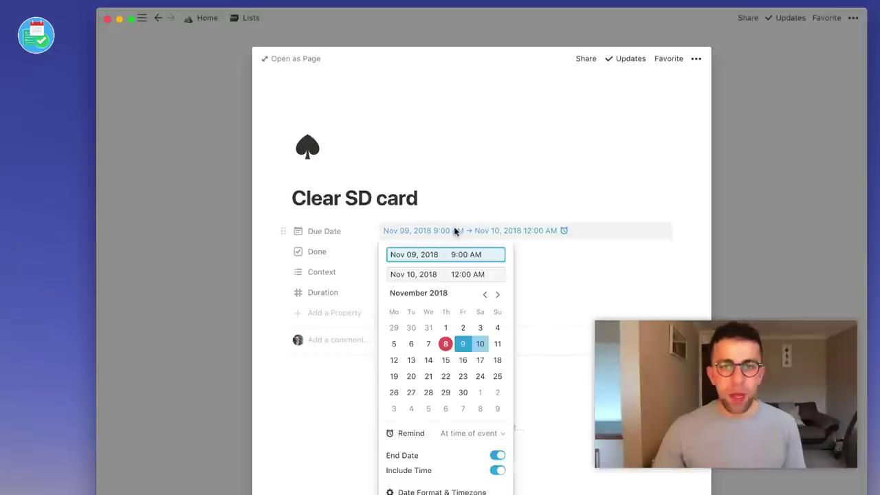
{"action": "left_click", "coordinate": [498, 455]}
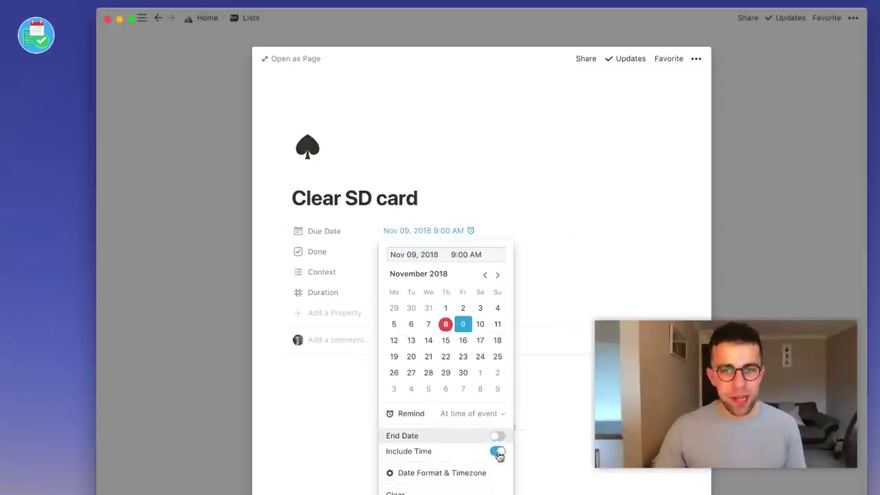
{"action": "left_click", "coordinate": [544, 375]}
{"action": "left_click", "coordinate": [196, 265]}
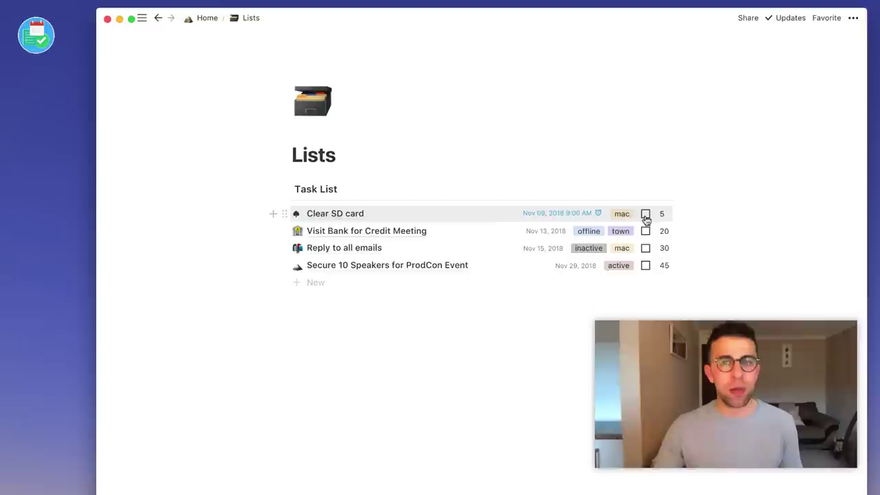
Tick the Done checkbox on the Clear SD card task.
{"action": "left_click", "coordinate": [645, 215]}
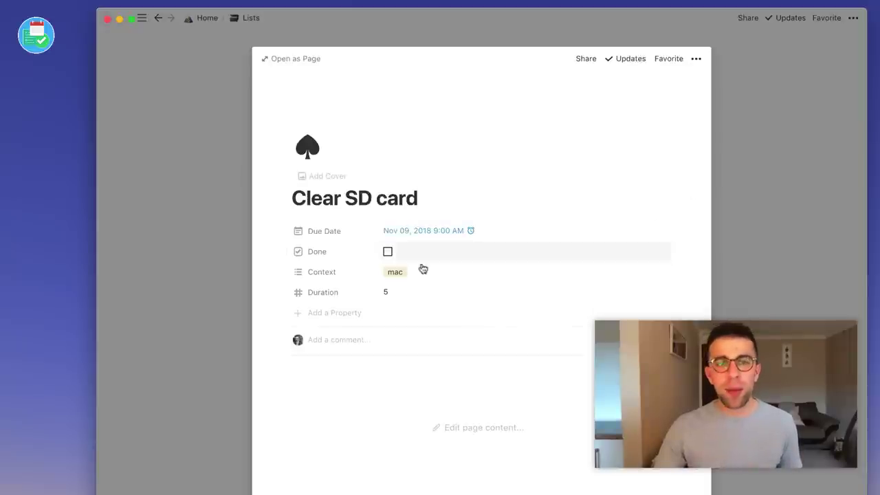
{"action": "left_click", "coordinate": [388, 253]}
{"action": "left_click", "coordinate": [224, 242]}
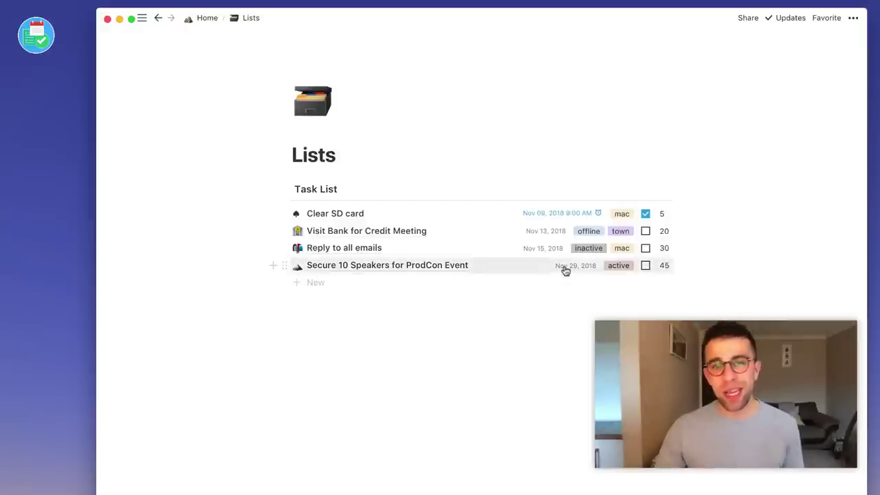
Filter the Task List to Done is not checked.
{"action": "left_click", "coordinate": [625, 188]}
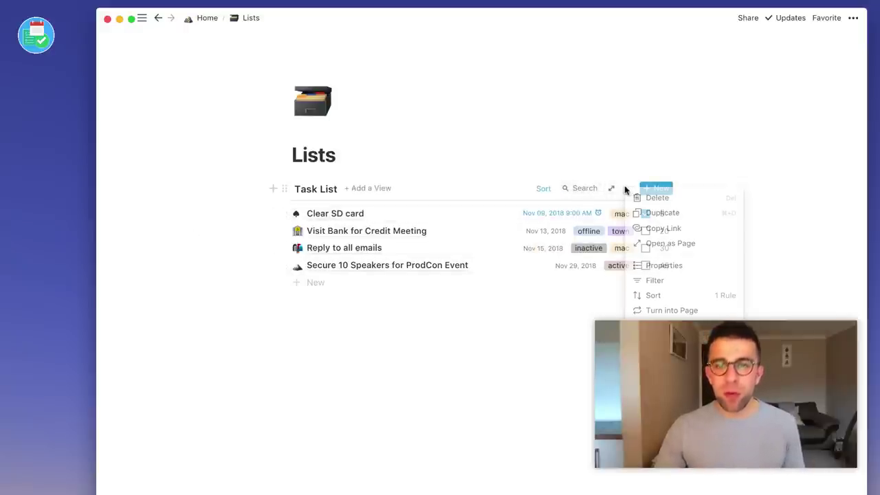
{"action": "left_click", "coordinate": [669, 282]}
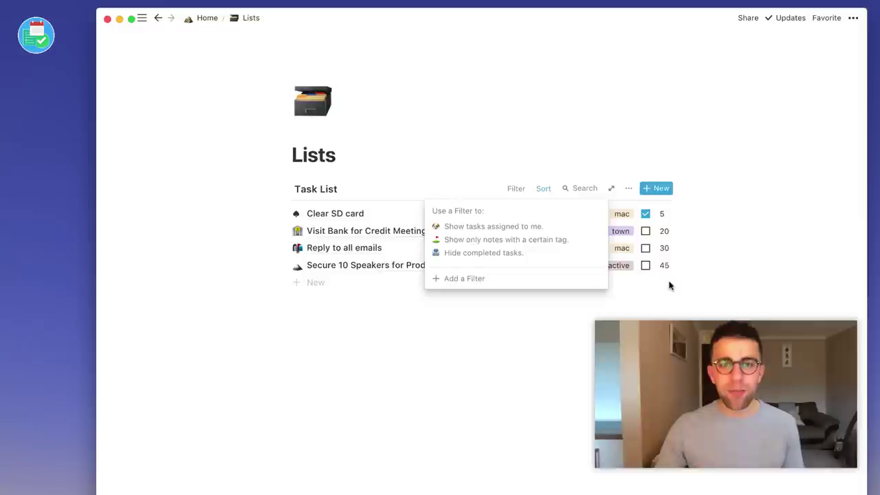
{"action": "left_click", "coordinate": [473, 278]}
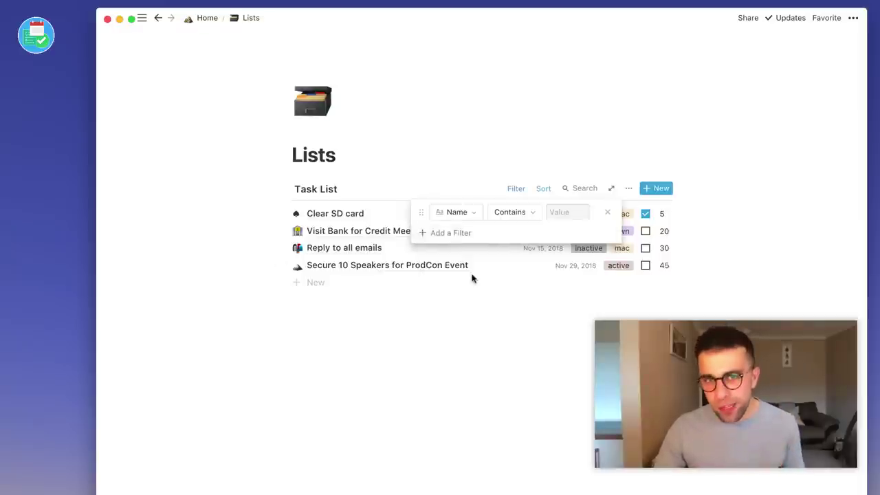
{"action": "left_click", "coordinate": [464, 215]}
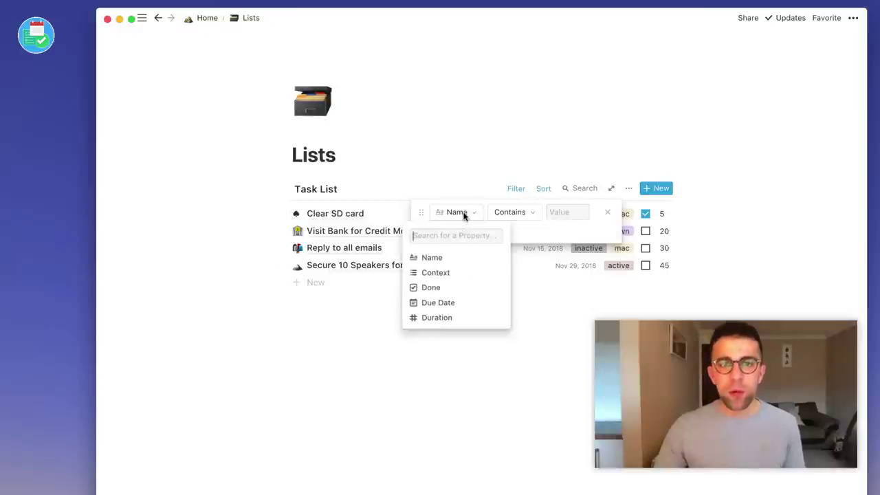
{"action": "left_click", "coordinate": [460, 288]}
{"action": "left_click", "coordinate": [520, 213]}
{"action": "left_click", "coordinate": [522, 247]}
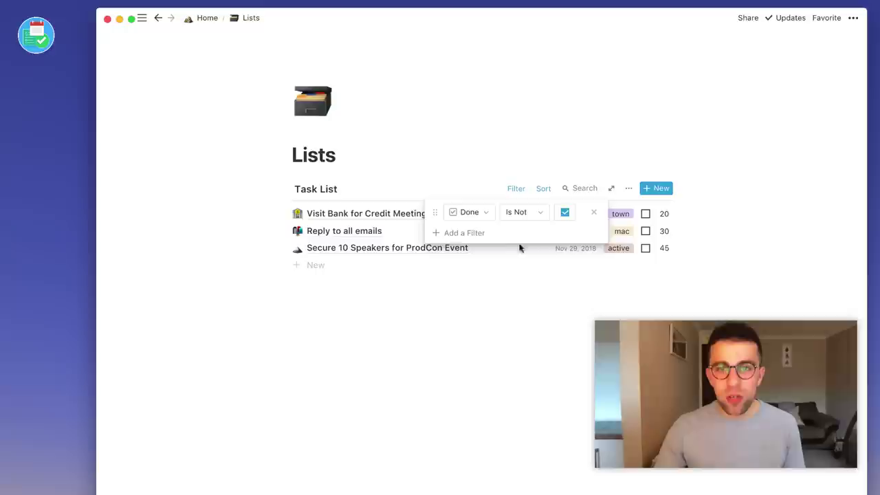
{"action": "left_click", "coordinate": [543, 310]}
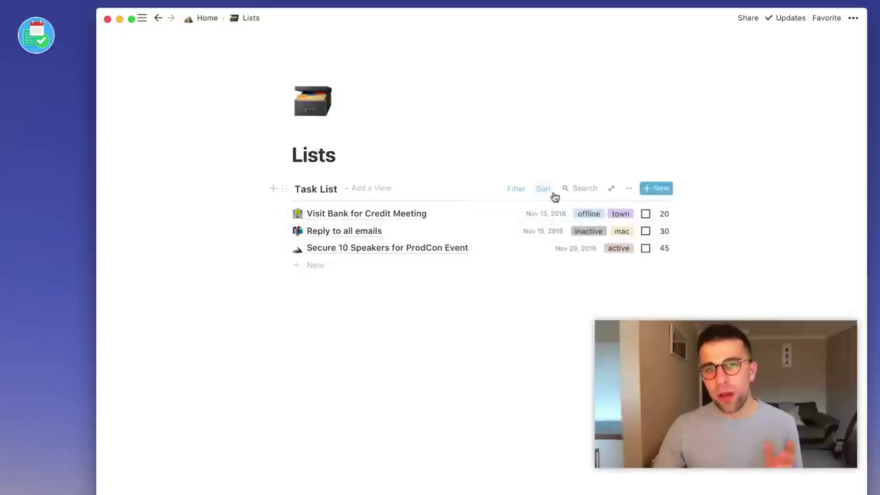
Review the Task List's Due Date sort rule without changing it.
{"action": "left_click", "coordinate": [543, 189]}
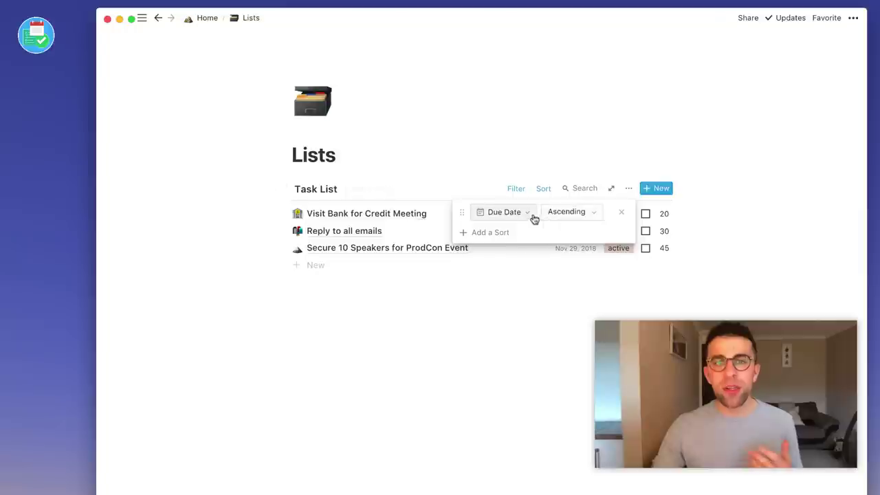
{"action": "left_click", "coordinate": [573, 213]}
{"action": "key", "text": "Escape"}
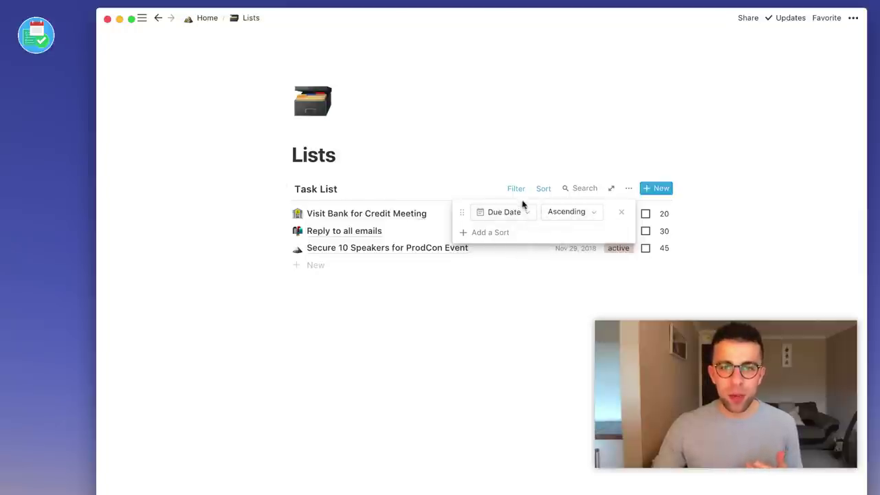
{"action": "key", "text": "Escape"}
Change the Done filter condition from 'is not' to 'is'.
{"action": "left_click", "coordinate": [517, 189]}
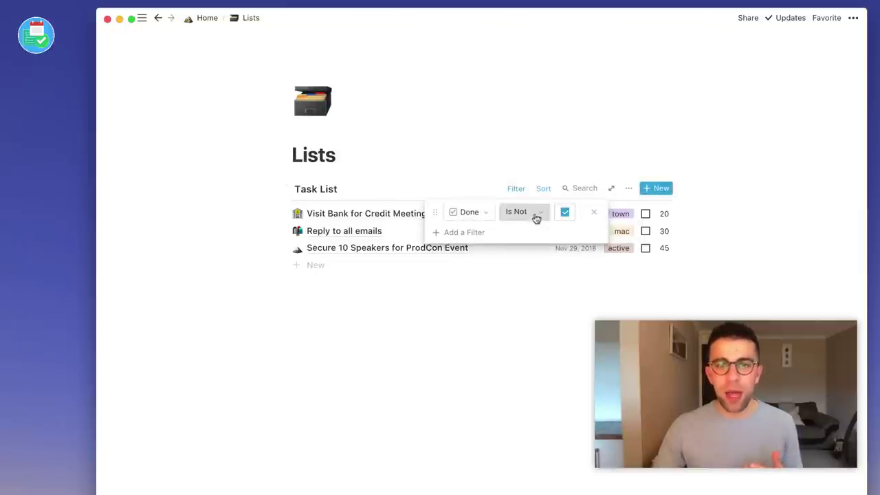
{"action": "left_click", "coordinate": [535, 215]}
{"action": "left_click", "coordinate": [486, 231]}
{"action": "left_click", "coordinate": [508, 317]}
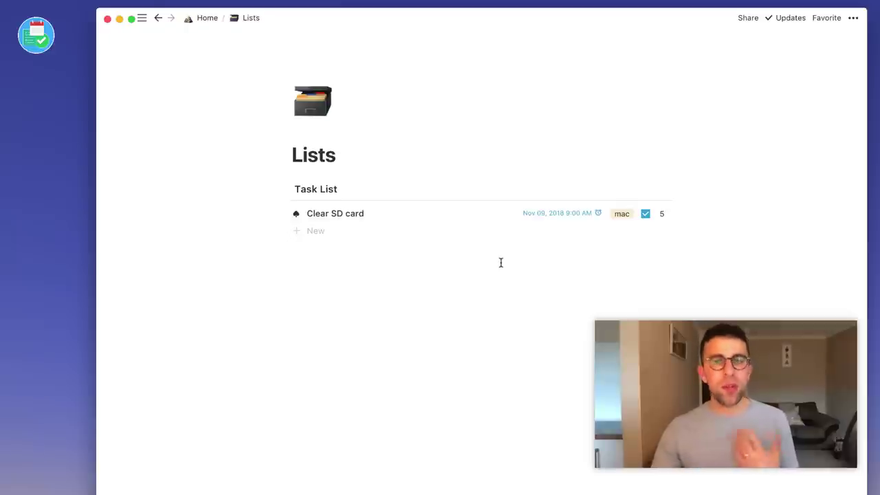
{"action": "mouse_move", "coordinate": [574, 197]}
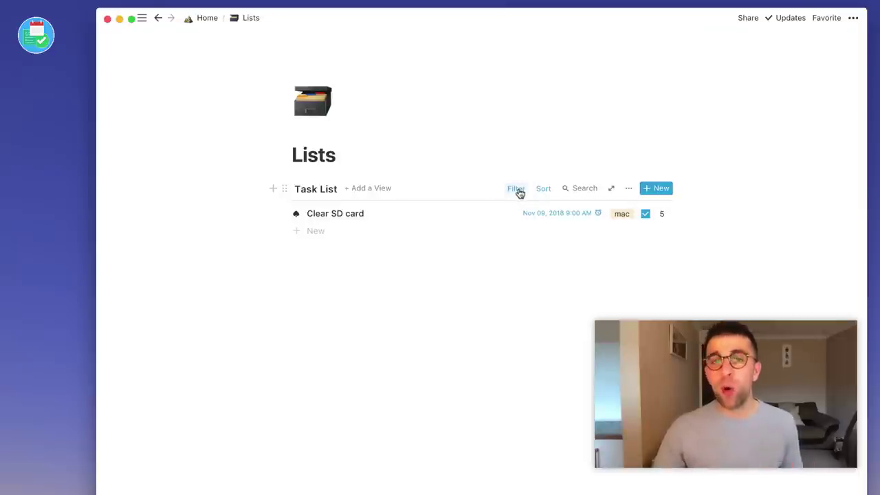
Create a Calendar view for the Task List, then switch back to List View.
{"action": "left_click", "coordinate": [372, 190]}
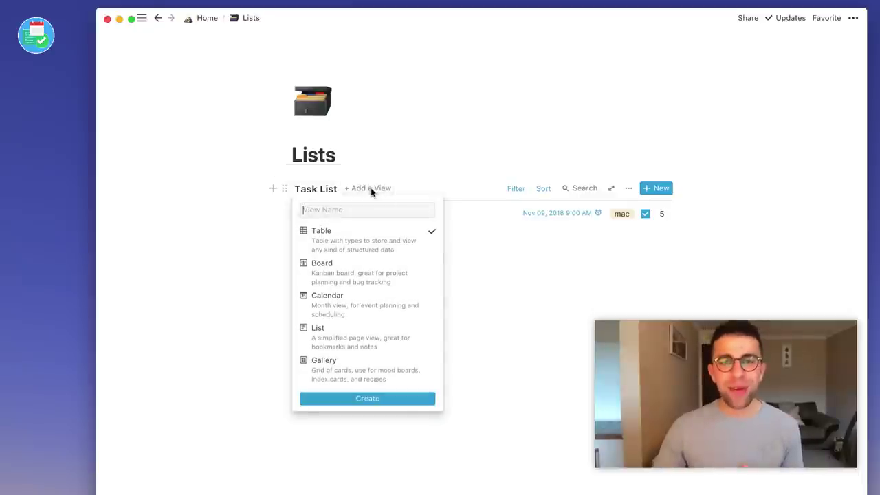
{"action": "left_click", "coordinate": [378, 303]}
{"action": "left_click", "coordinate": [378, 400]}
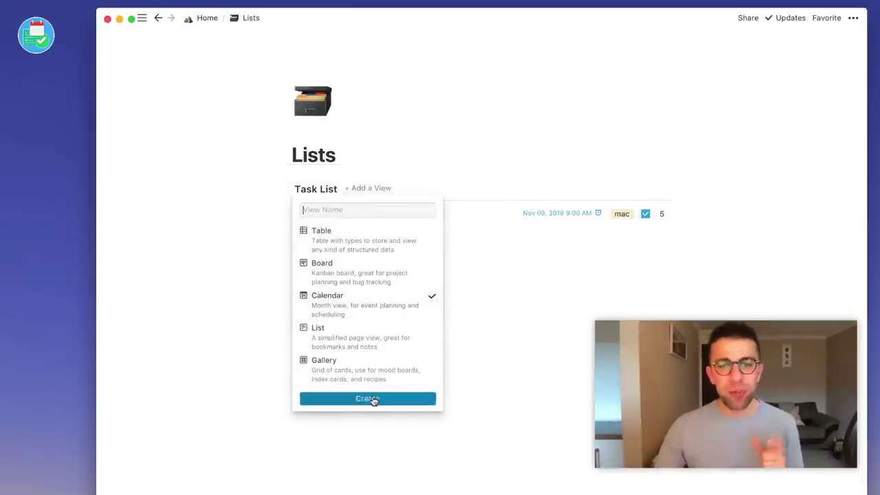
{"action": "scroll", "coordinate": [455, 308], "scroll_direction": "down", "scroll_amount": 2}
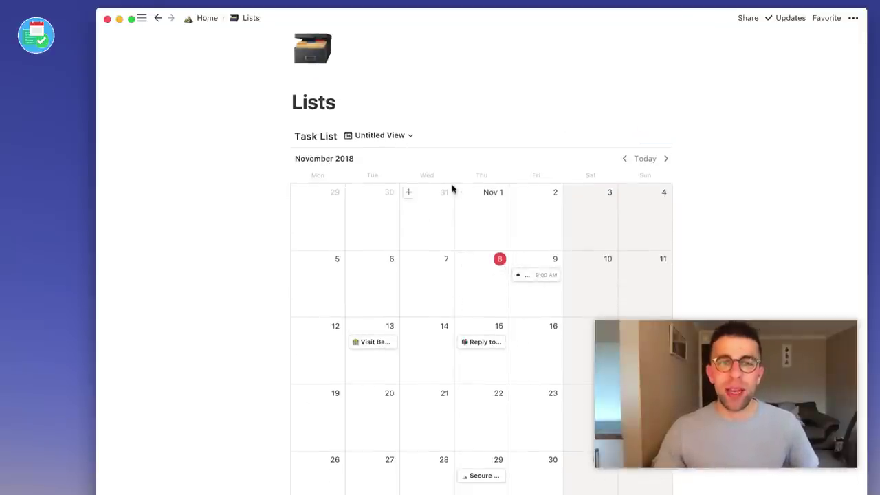
{"action": "left_click", "coordinate": [387, 136]}
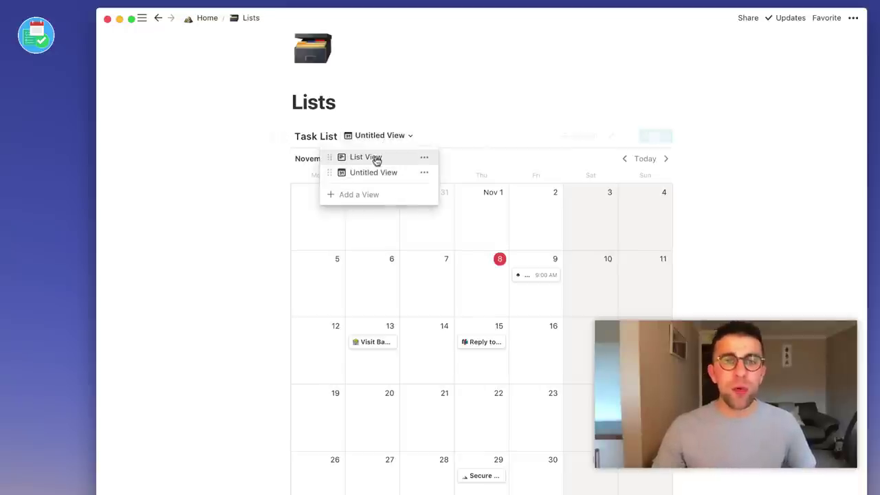
{"action": "left_click", "coordinate": [375, 159]}
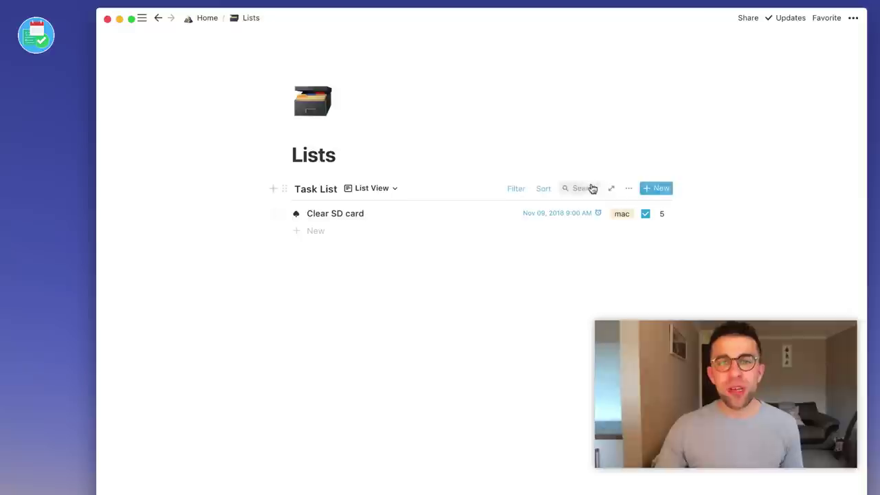
Delete the Done rule from the Task List's filter.
{"action": "left_click", "coordinate": [518, 189]}
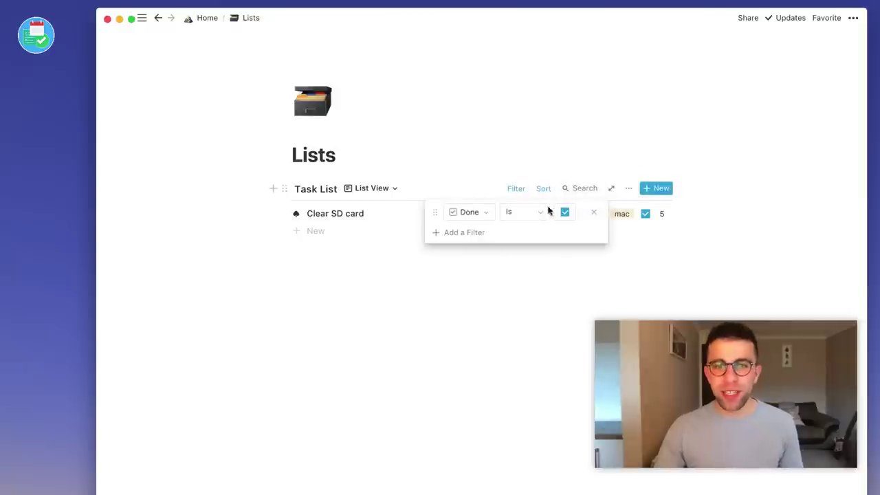
{"action": "left_click", "coordinate": [594, 214]}
{"action": "left_click", "coordinate": [520, 350]}
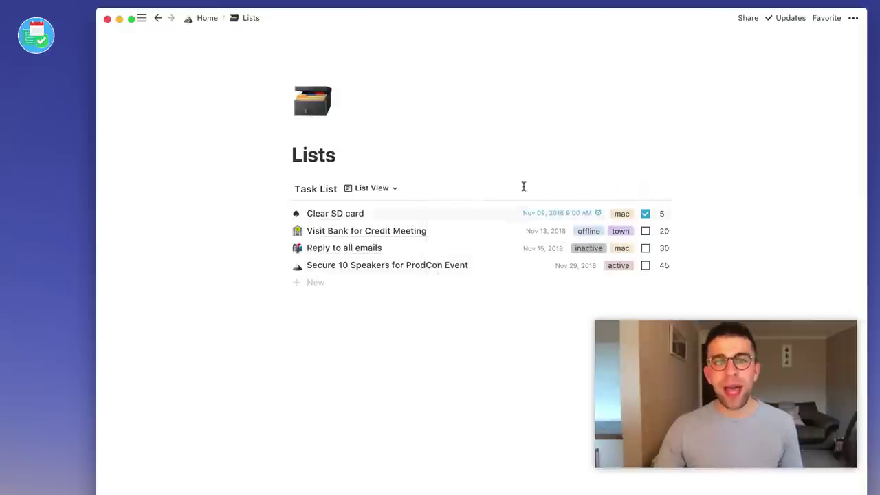
Add a Task List filter showing only tasks whose Context contains offline.
{"action": "left_click", "coordinate": [628, 189]}
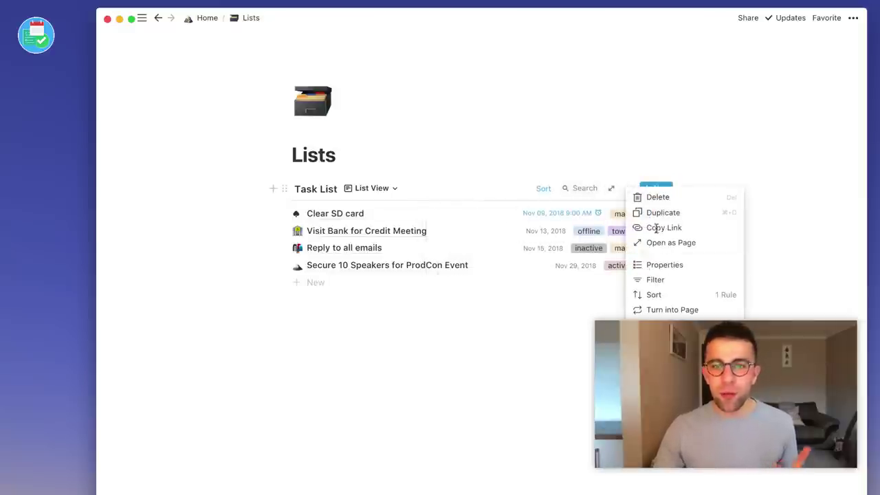
{"action": "left_click", "coordinate": [678, 280]}
{"action": "left_click", "coordinate": [471, 278]}
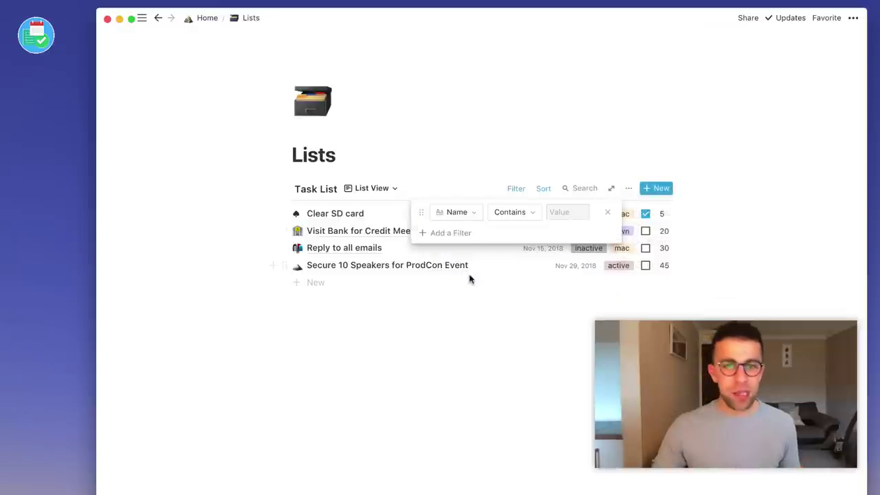
{"action": "left_click", "coordinate": [463, 215]}
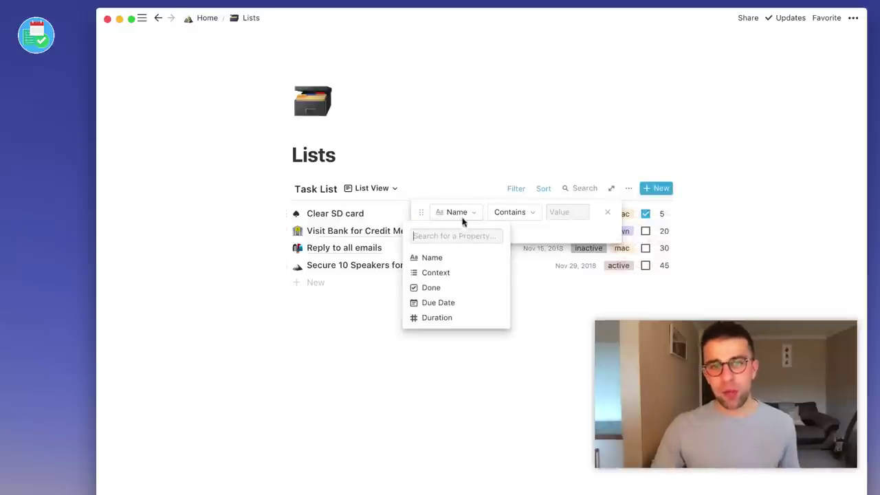
{"action": "left_click", "coordinate": [447, 272]}
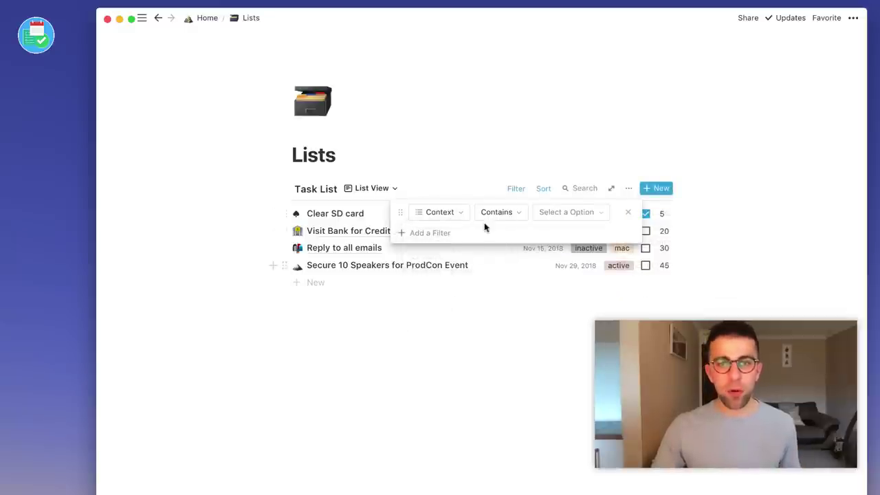
{"action": "left_click", "coordinate": [569, 213]}
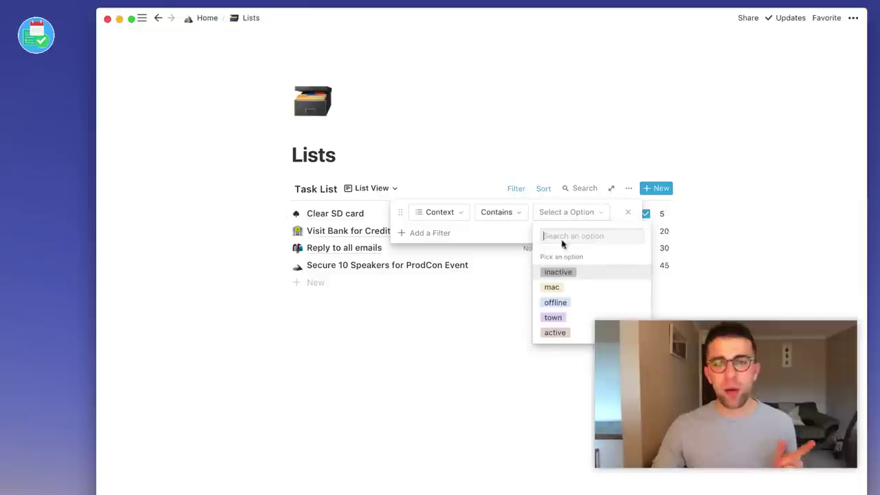
{"action": "left_click", "coordinate": [586, 310]}
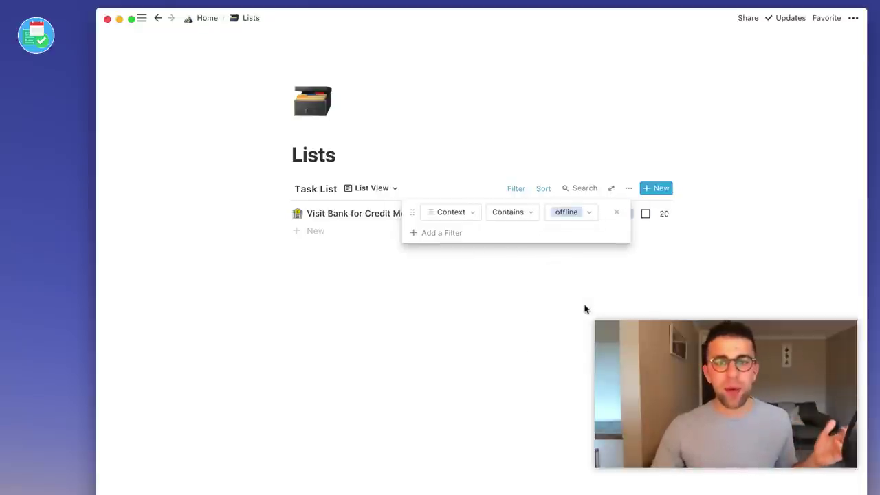
{"action": "left_click", "coordinate": [501, 310]}
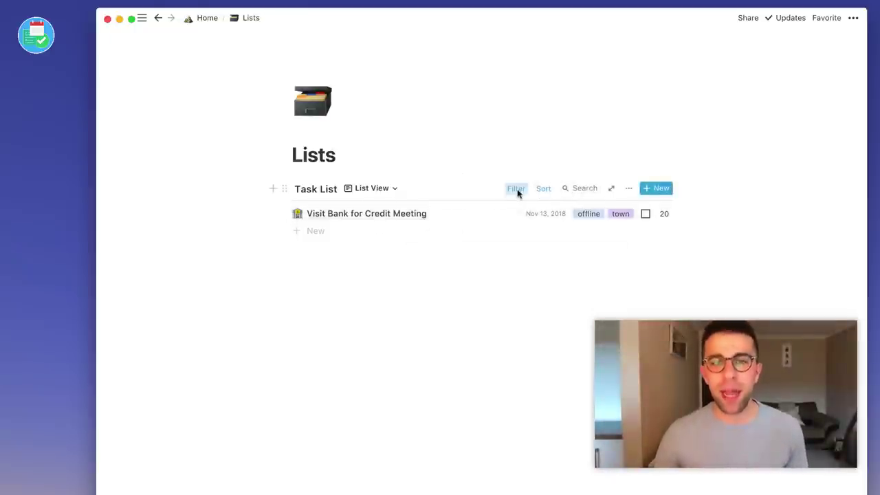
Remove the offline filter so the Task List shows all tasks again.
{"action": "left_click", "coordinate": [516, 188]}
{"action": "left_click", "coordinate": [616, 212]}
{"action": "left_click", "coordinate": [545, 190]}
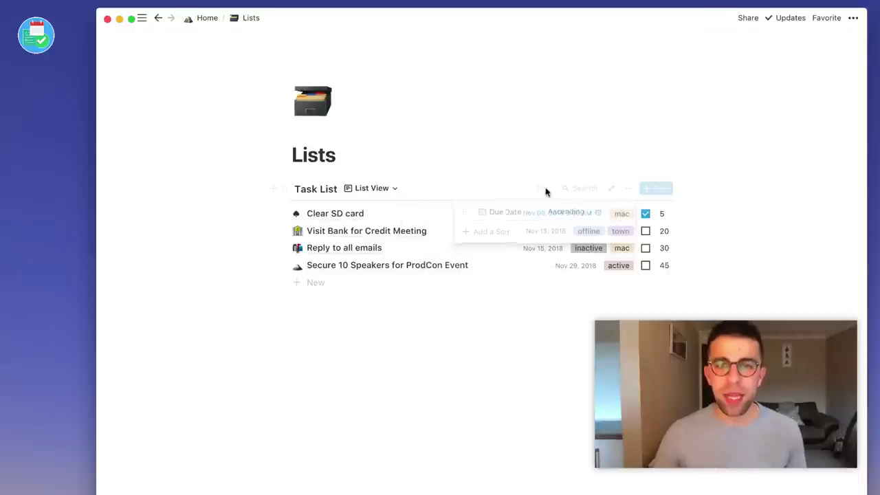
{"action": "left_click", "coordinate": [681, 219]}
Insert an inline list database titled Sales Contacts below the Task List.
{"action": "left_click", "coordinate": [441, 417]}
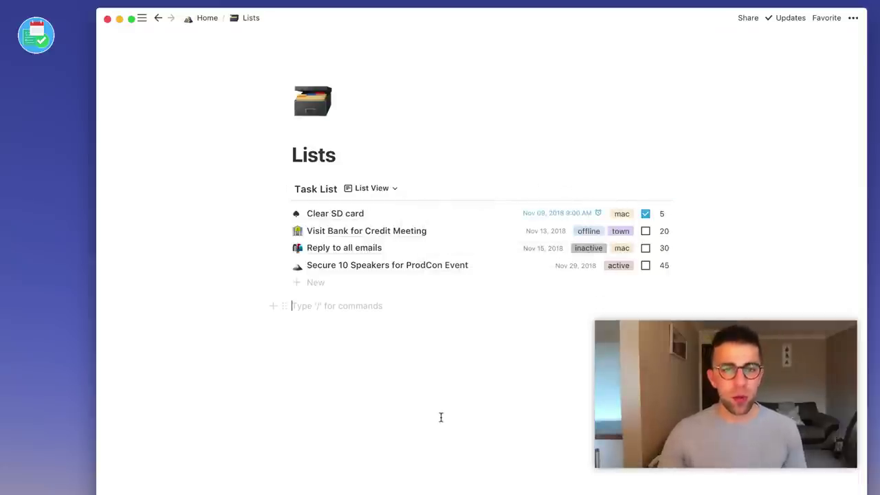
{"action": "key", "text": "Return"}
{"action": "key", "text": "Return"}
{"action": "type", "text": "//"}
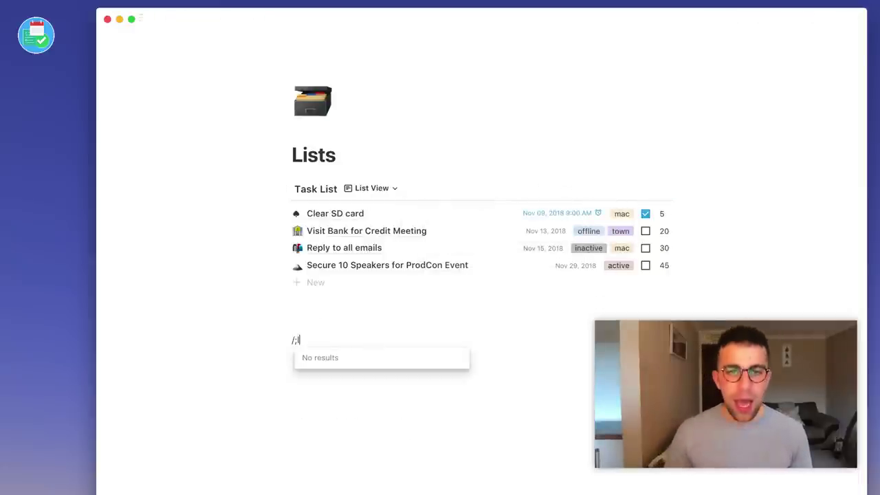
{"action": "key", "text": "BackSpace"}
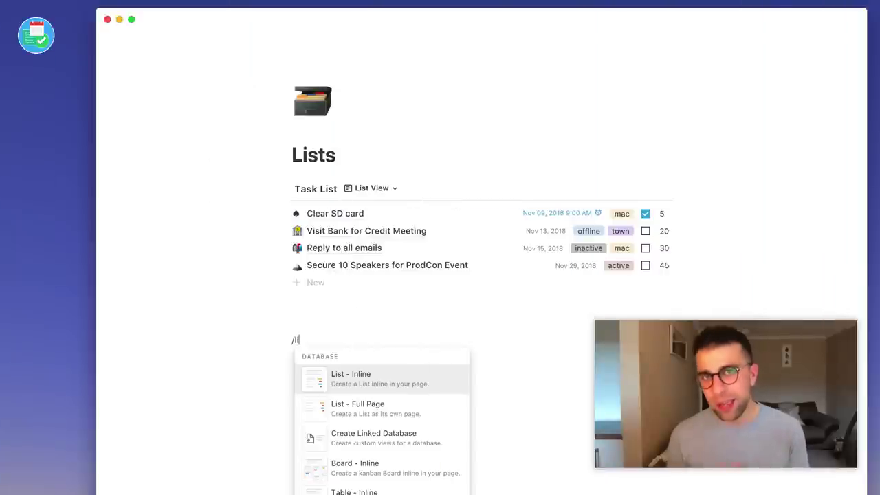
{"action": "key", "text": "Return"}
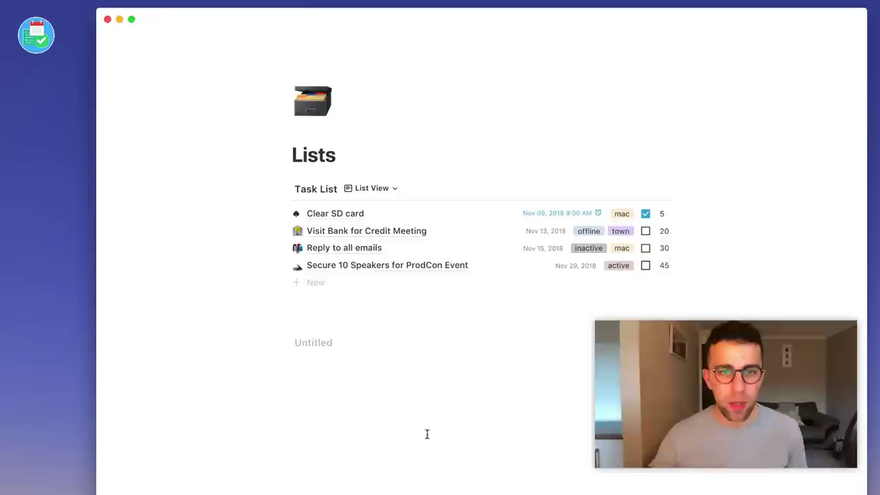
{"action": "type", "text": "Sales Contacts"}
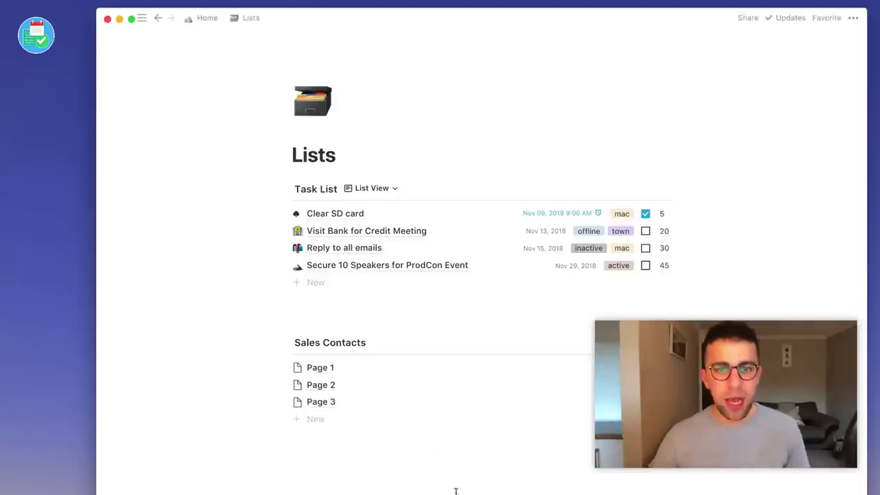
{"action": "scroll", "coordinate": [422, 444], "scroll_direction": "down", "scroll_amount": 1}
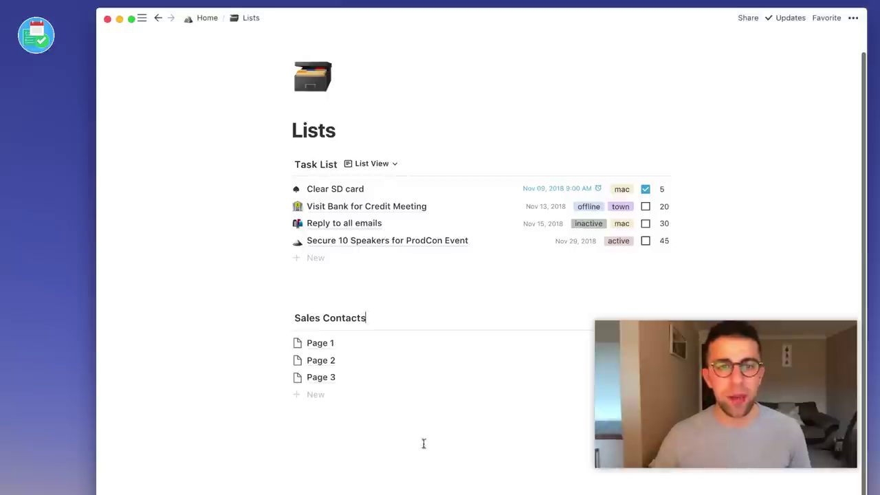
Delete the three sample pages from Sales Contacts and add a new entry.
{"action": "left_click_drag", "start_coordinate": [414, 397], "coordinate": [365, 346]}
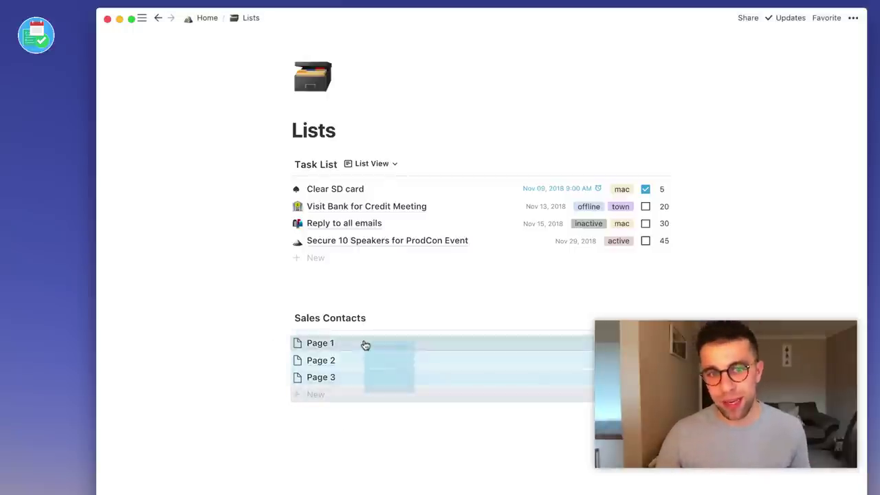
{"action": "key", "text": "Delete"}
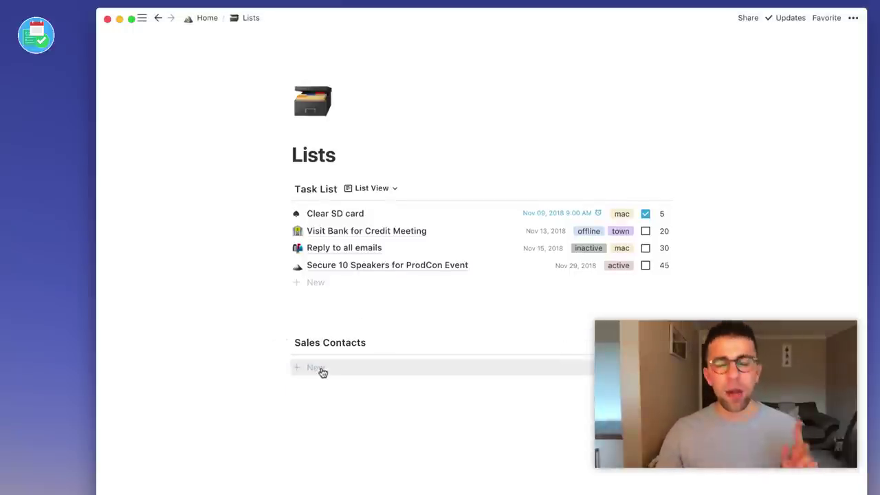
{"action": "left_click", "coordinate": [321, 370]}
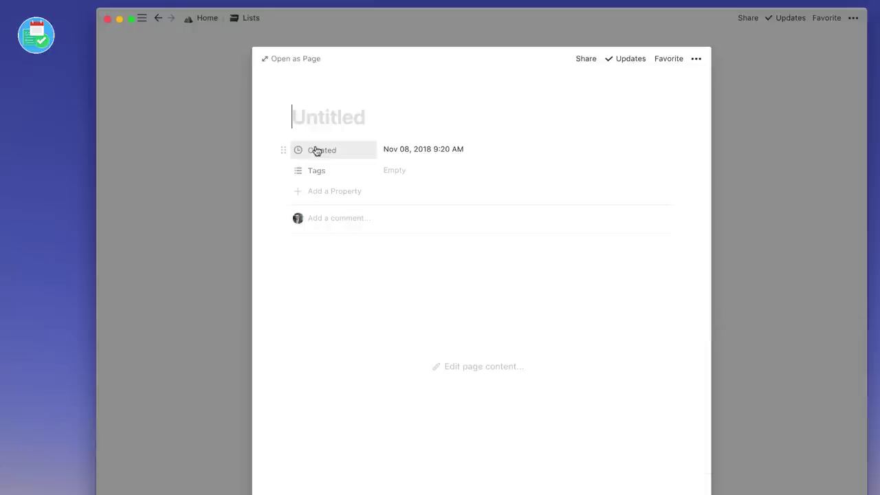
Change the Created property to a Number type.
{"action": "left_click", "coordinate": [303, 152]}
{"action": "left_click", "coordinate": [385, 208]}
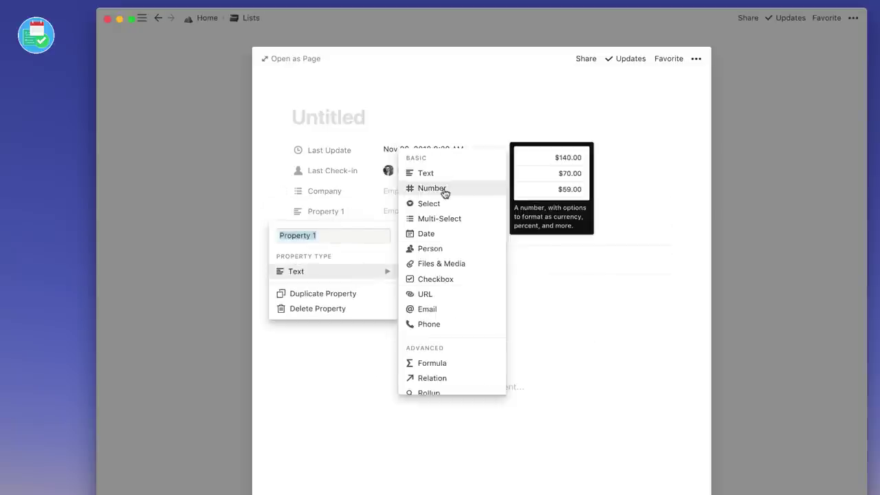
{"action": "left_click", "coordinate": [445, 193]}
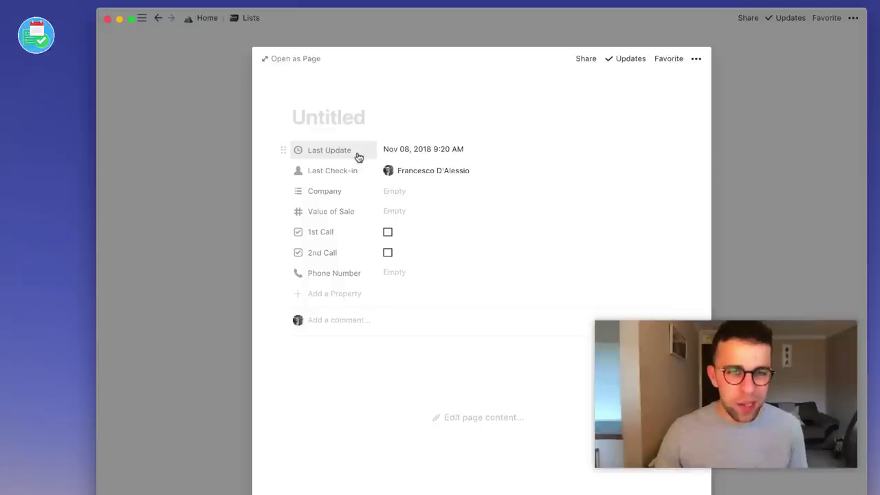
Check the Last Update property's type, then close the contact back to Lists.
{"action": "left_click", "coordinate": [358, 157]}
{"action": "mouse_move", "coordinate": [356, 213]}
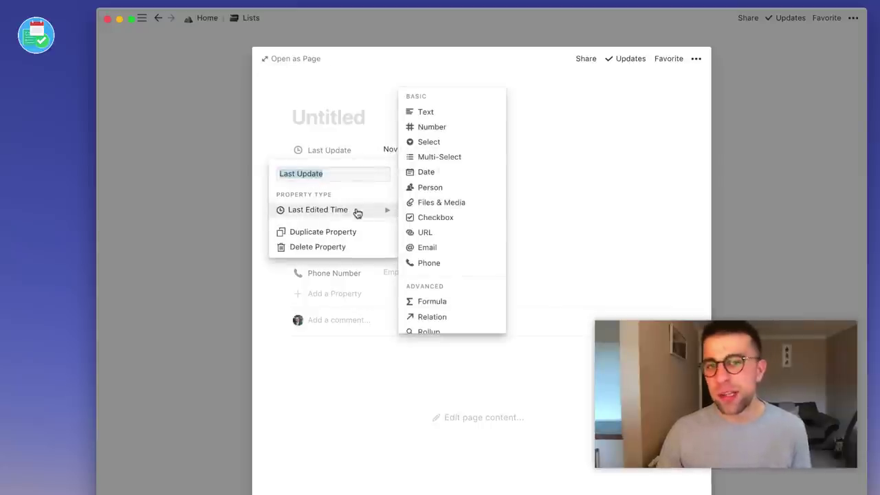
{"action": "left_click", "coordinate": [365, 132]}
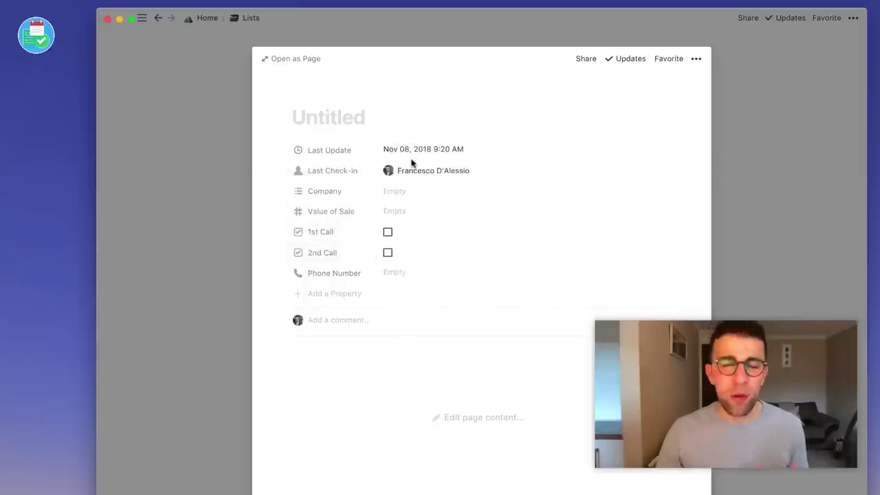
{"action": "left_click", "coordinate": [243, 177]}
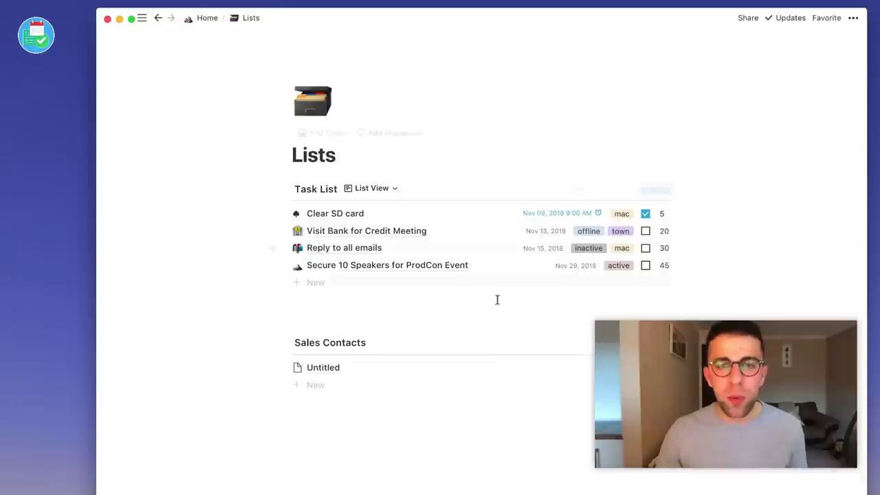
Reopen the Untitled contact, checking its updates panel and Last Check-in property type.
{"action": "left_click", "coordinate": [339, 369]}
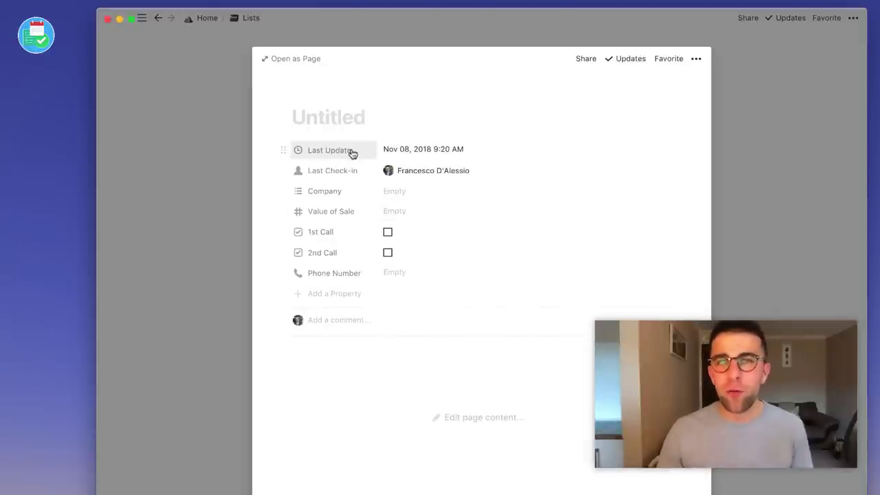
{"action": "left_click", "coordinate": [636, 59]}
{"action": "left_click", "coordinate": [503, 66]}
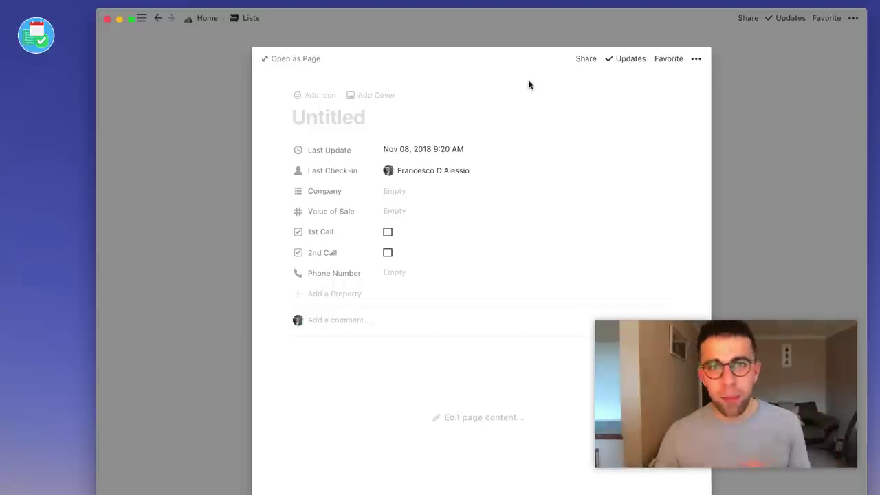
{"action": "left_click", "coordinate": [354, 173]}
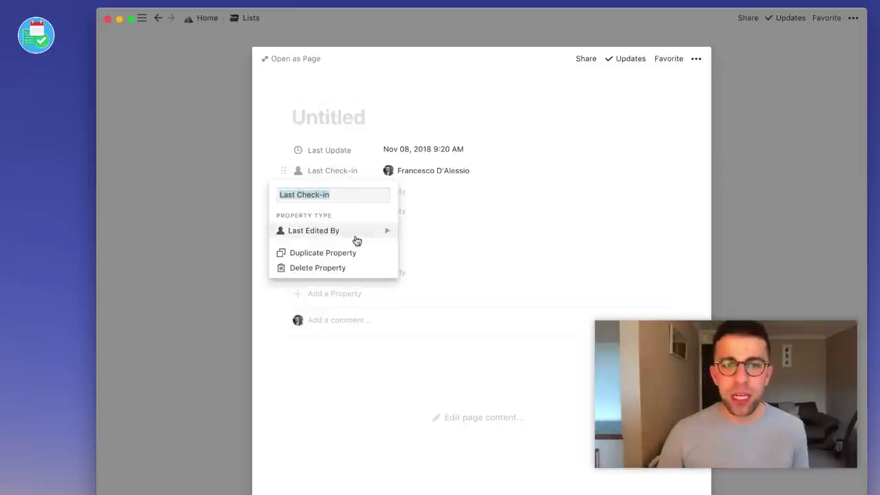
{"action": "mouse_move", "coordinate": [348, 238]}
{"action": "left_click", "coordinate": [548, 189]}
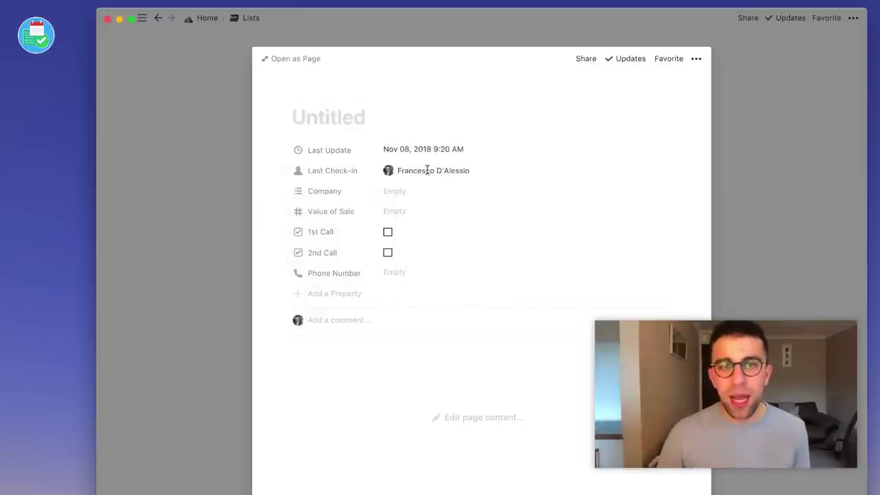
Set the contact's Company to a new Aerospace A1 option.
{"action": "left_click", "coordinate": [403, 198]}
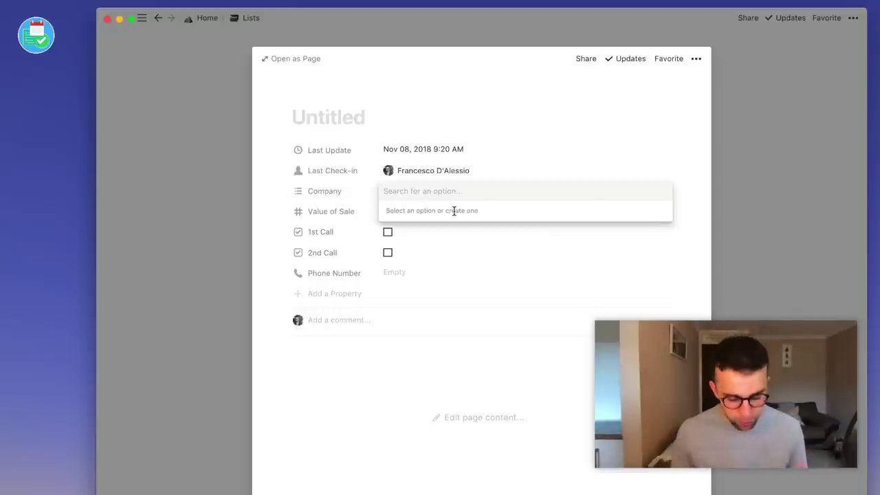
{"action": "type", "text": "Aerospace A1"}
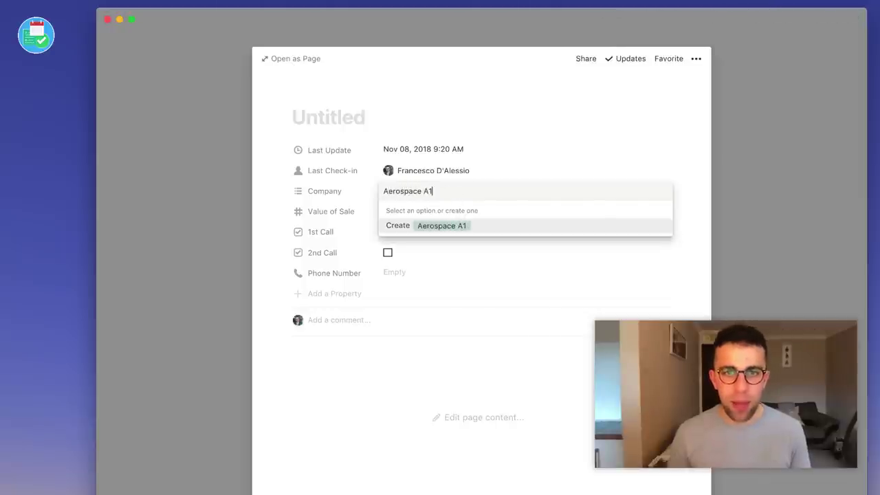
{"action": "key", "text": "Return"}
{"action": "left_click", "coordinate": [456, 256]}
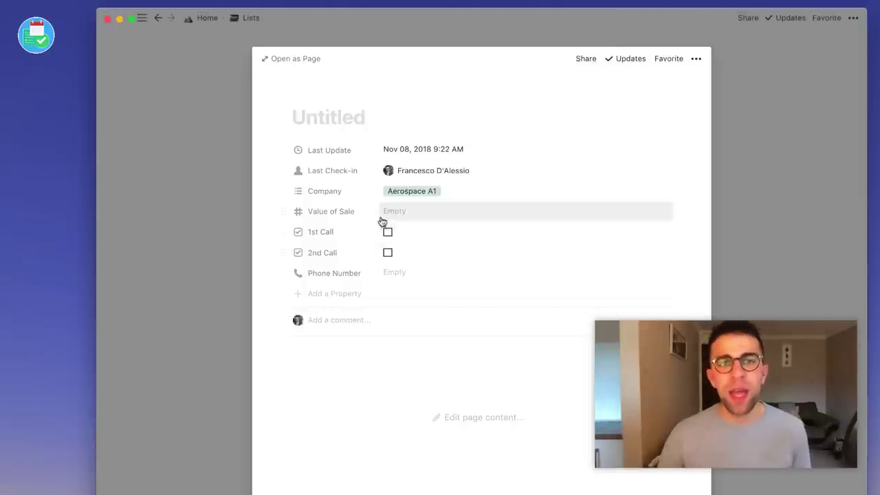
Enter 40000 as the contact's Value of Sale.
{"action": "left_click", "coordinate": [344, 212]}
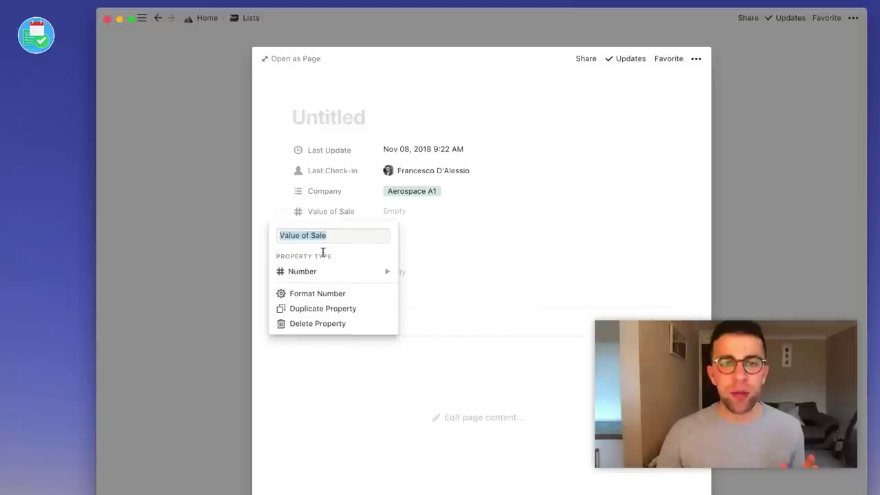
{"action": "mouse_move", "coordinate": [319, 273]}
{"action": "left_click", "coordinate": [358, 222]}
{"action": "left_click", "coordinate": [413, 213]}
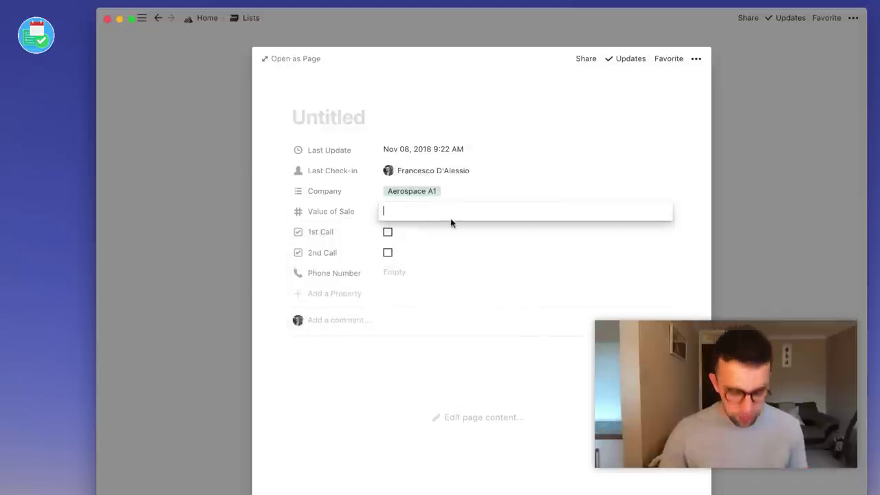
{"action": "type", "text": "40000"}
{"action": "key", "text": "Return"}
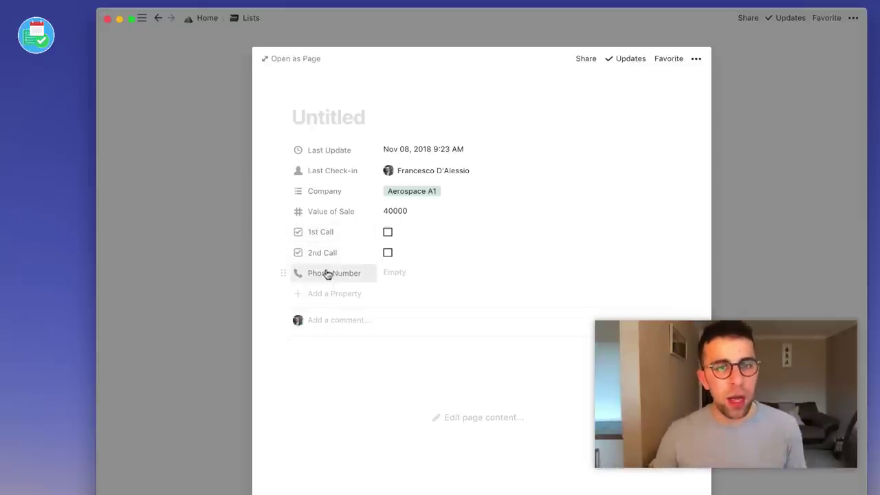
Enter the contact's phone number in Phone Number.
{"action": "left_click", "coordinate": [413, 272]}
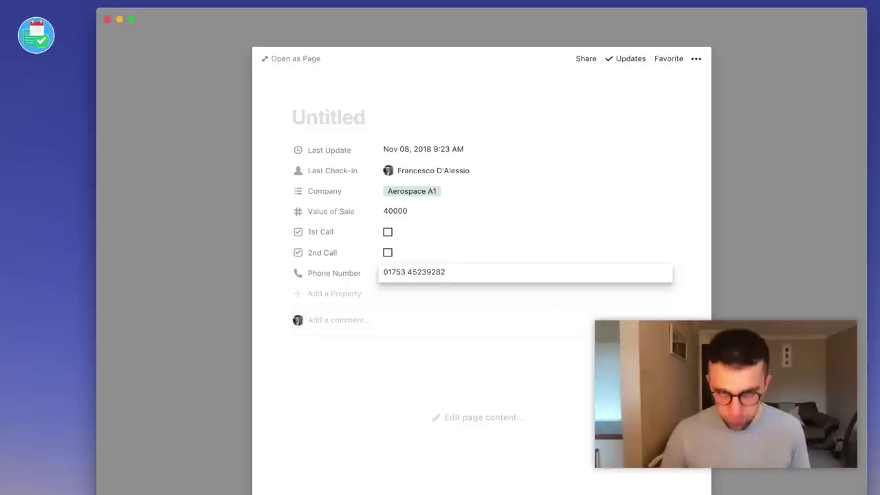
{"action": "left_click", "coordinate": [438, 297]}
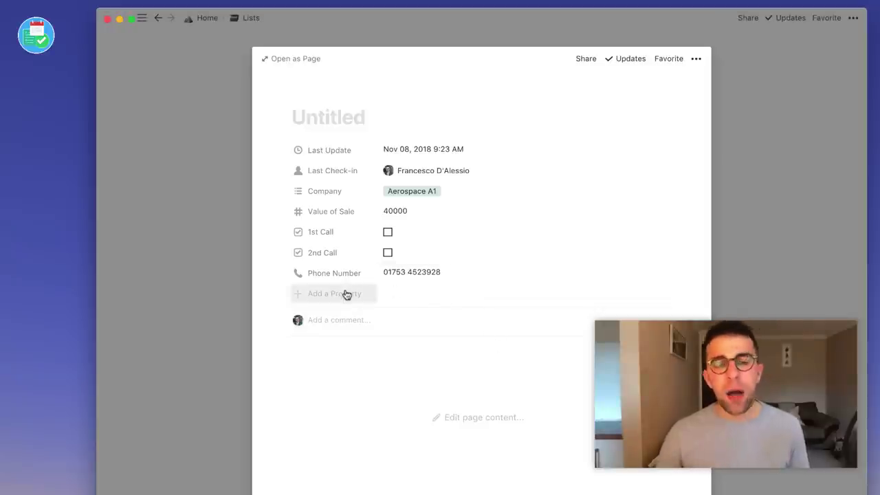
Add a Stage property to the contact with the value lead.
{"action": "left_click", "coordinate": [347, 297]}
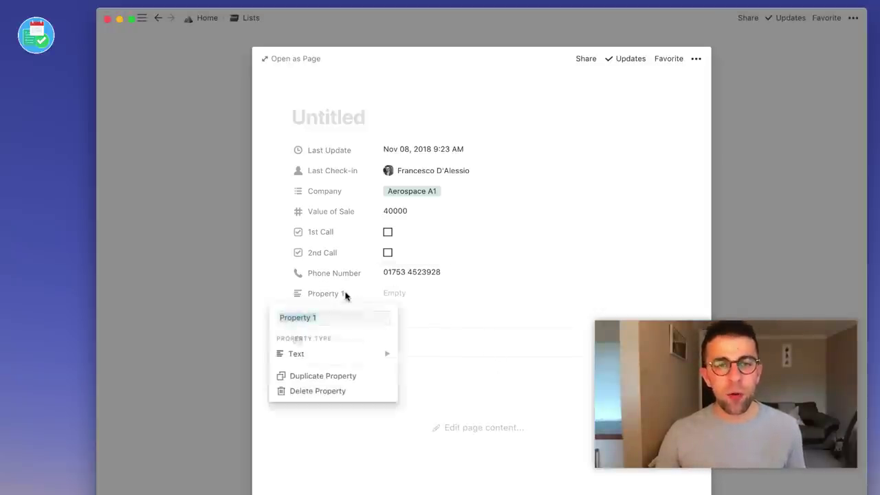
{"action": "type", "text": "Stage"}
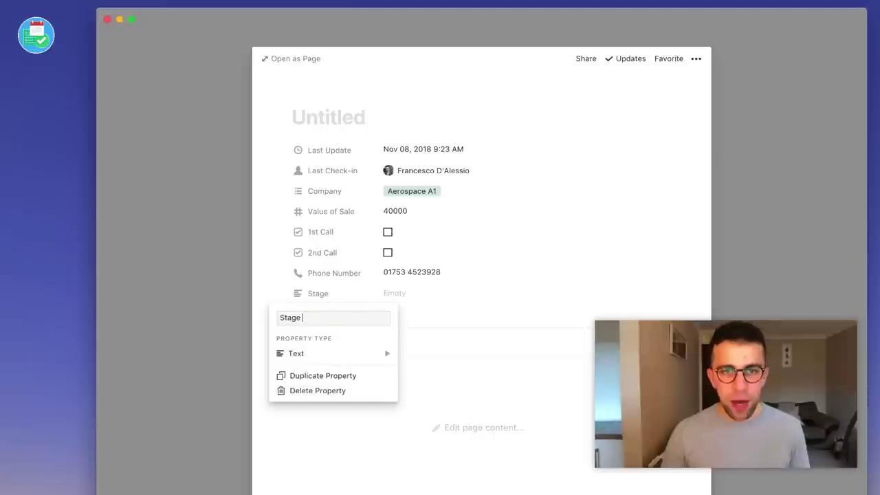
{"action": "key", "text": "Return"}
{"action": "left_click", "coordinate": [403, 297]}
{"action": "type", "text": "lead"}
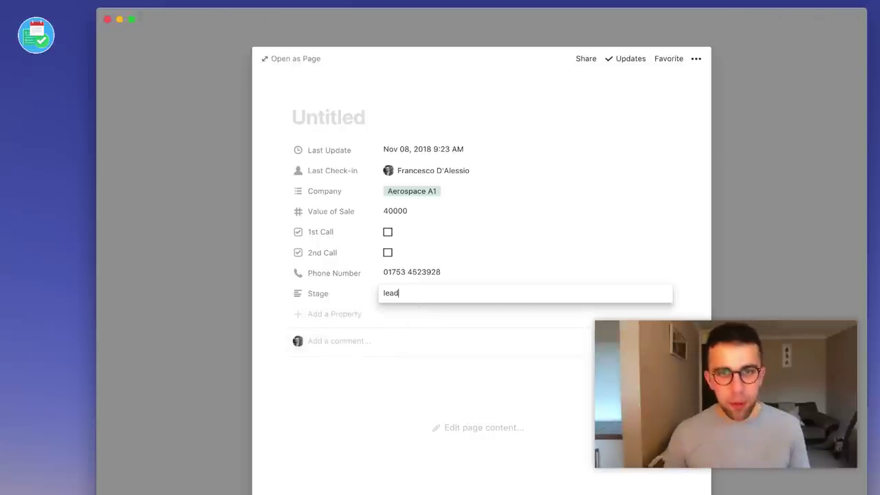
{"action": "key", "text": "Return"}
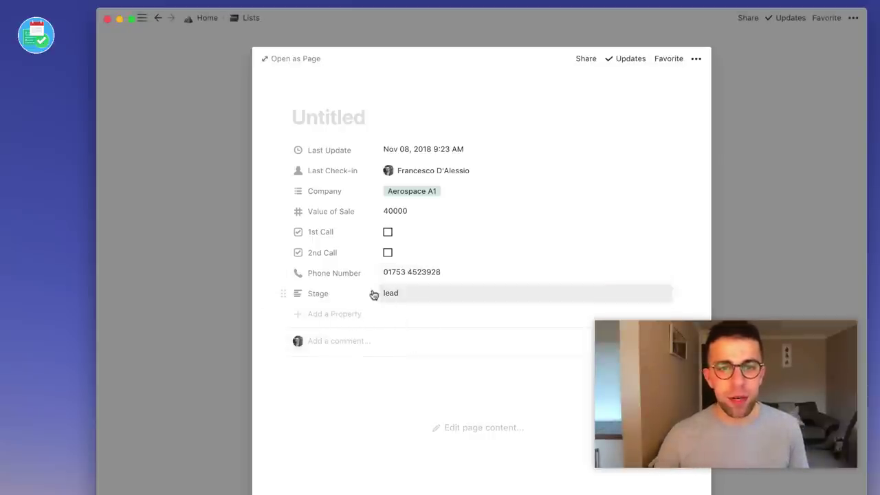
Convert Stage to a Multi-Select property and create the lead tag in it.
{"action": "left_click", "coordinate": [351, 297]}
{"action": "left_click", "coordinate": [350, 353]}
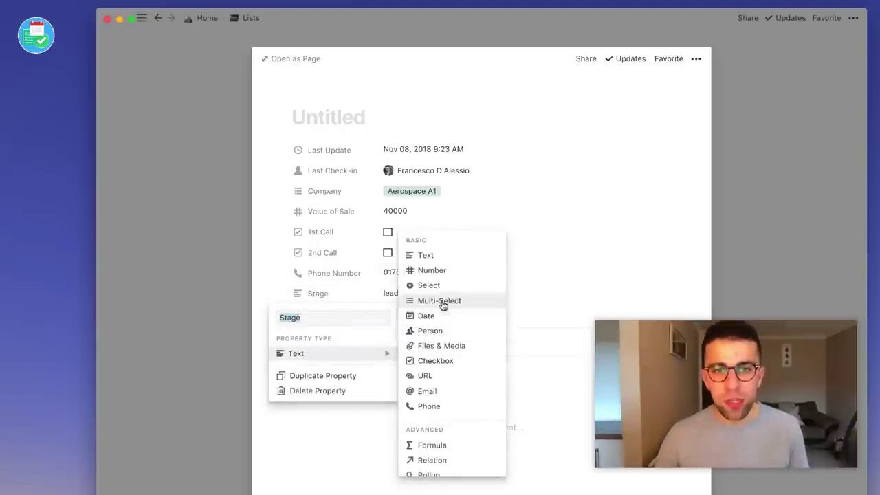
{"action": "left_click", "coordinate": [448, 300]}
{"action": "left_click", "coordinate": [403, 299]}
{"action": "type", "text": "lead"}
{"action": "key", "text": "Return"}
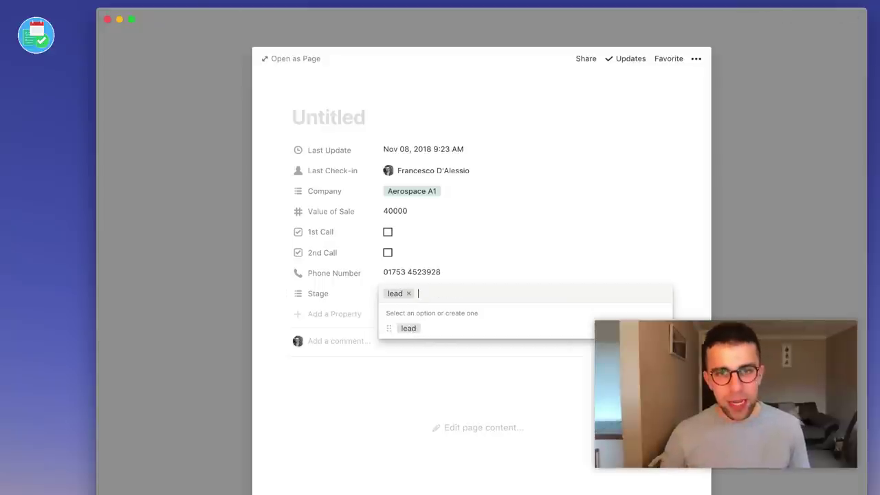
{"action": "left_click", "coordinate": [557, 275]}
{"action": "left_click", "coordinate": [408, 303]}
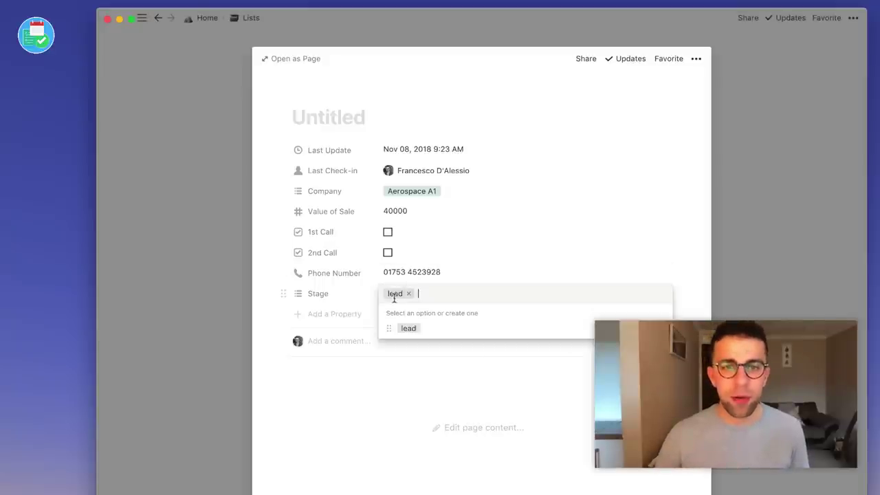
{"action": "left_click", "coordinate": [575, 330]}
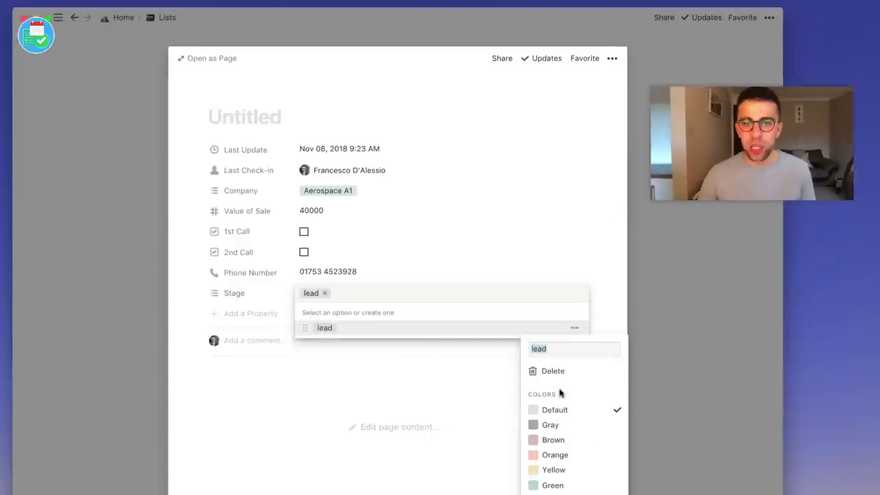
{"action": "left_click", "coordinate": [447, 427]}
{"action": "left_click", "coordinate": [362, 354]}
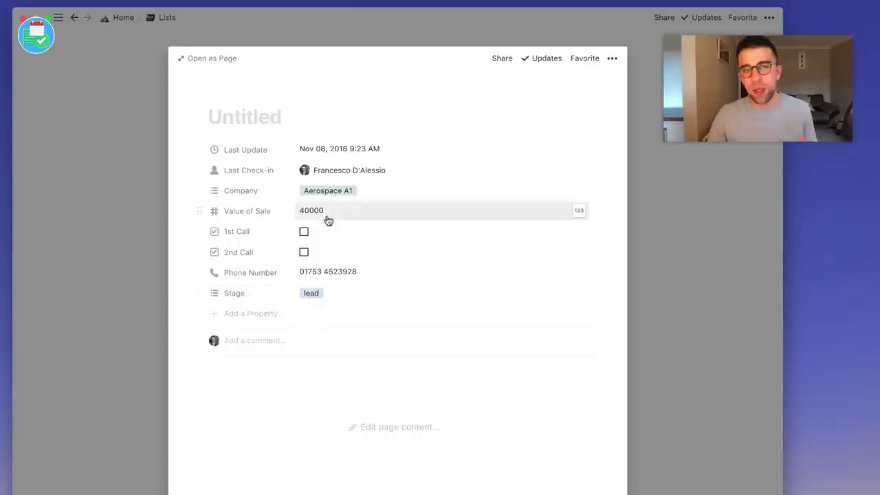
Type the contact's name as the page title.
{"action": "left_click", "coordinate": [230, 123]}
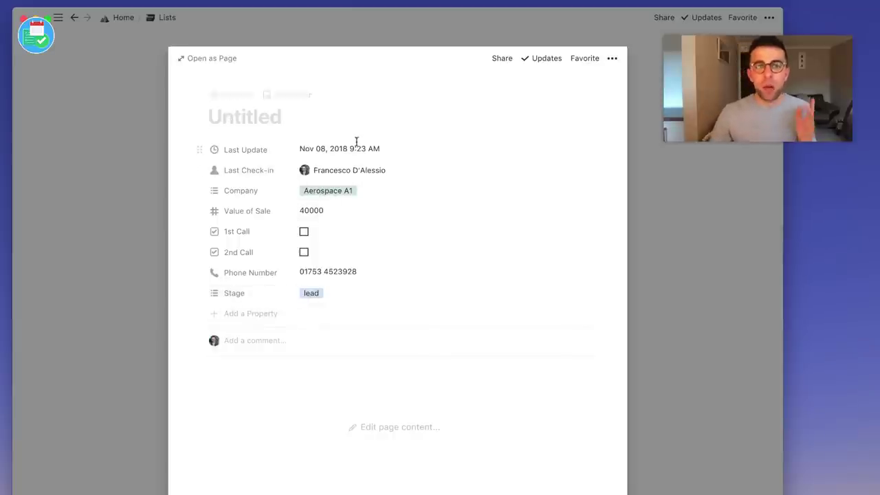
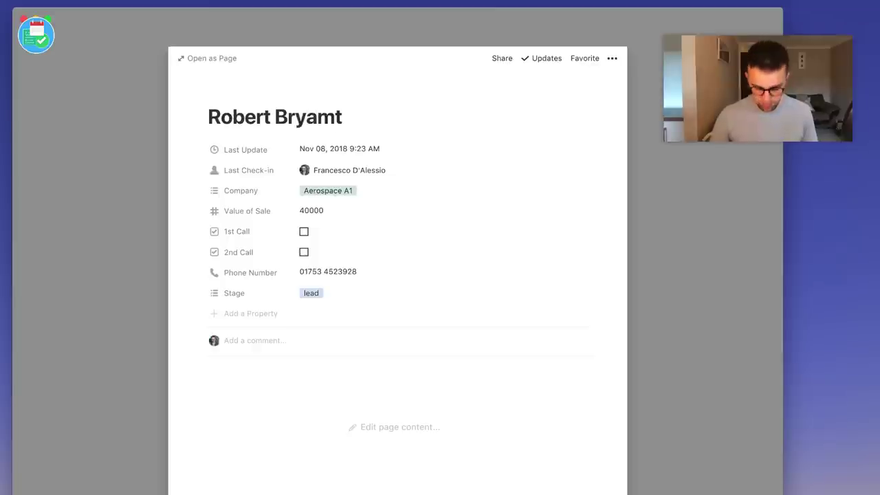
Give the contact page an astronaut icon, searched via 'space', and return to Lists.
{"action": "left_click", "coordinate": [240, 95]}
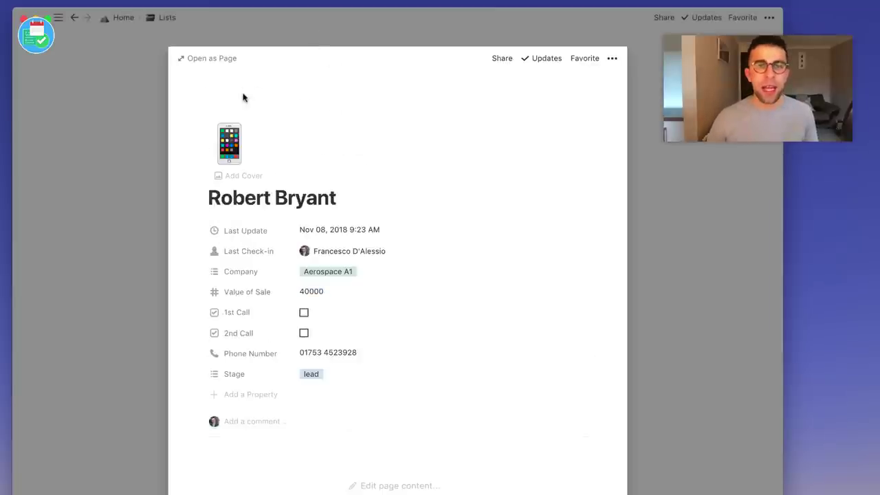
{"action": "left_click", "coordinate": [237, 150]}
{"action": "left_click", "coordinate": [237, 155]}
{"action": "left_click", "coordinate": [222, 138]}
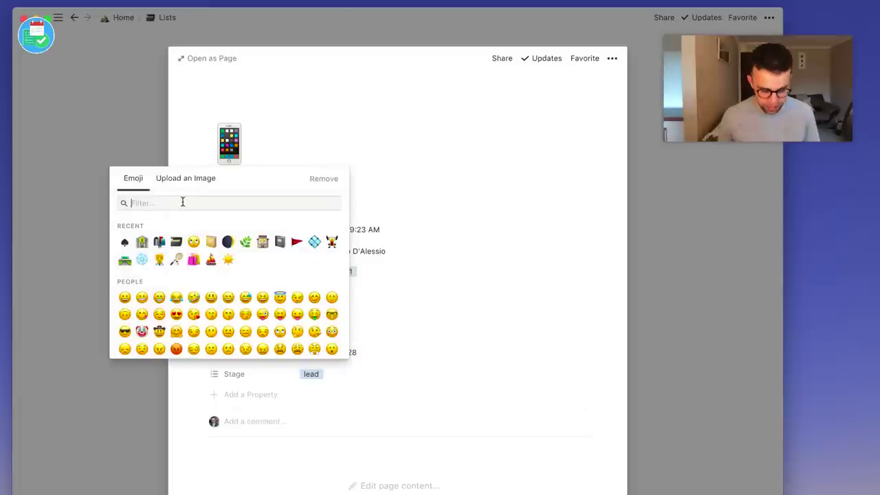
{"action": "type", "text": "space"}
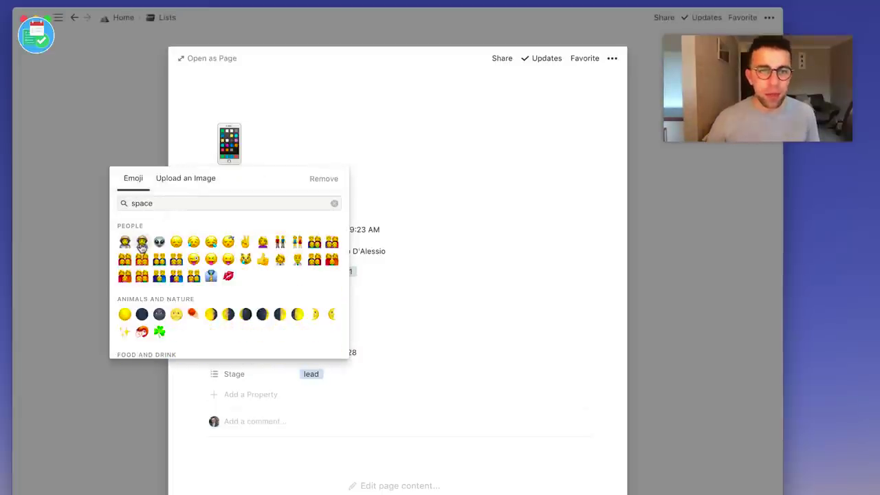
{"action": "left_click", "coordinate": [142, 245]}
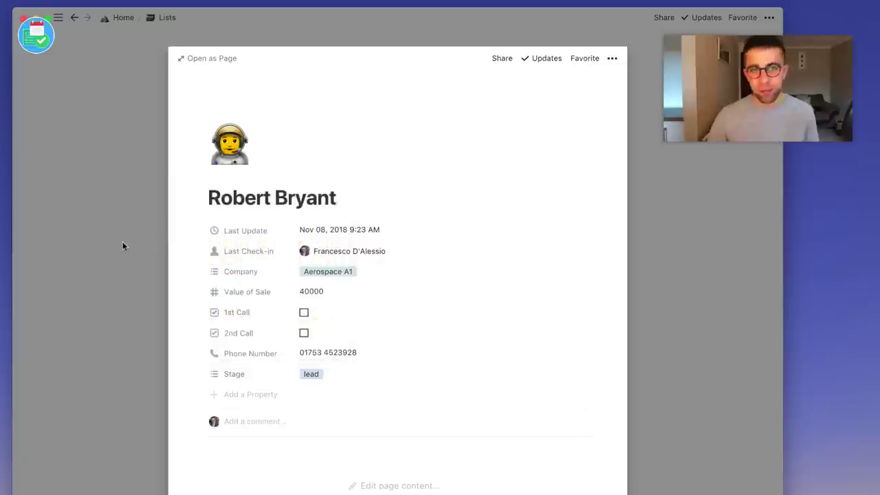
{"action": "left_click", "coordinate": [122, 242]}
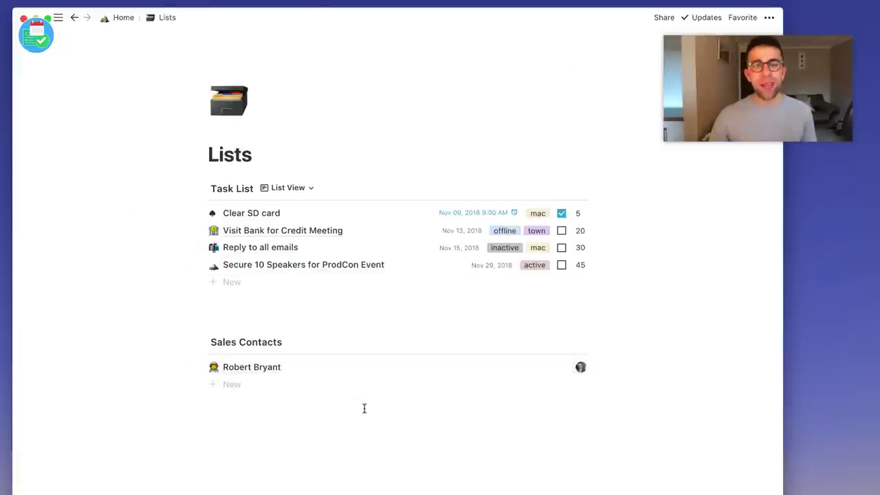
Add empty lines below the Sales Contacts list.
{"action": "left_click", "coordinate": [312, 397]}
{"action": "key", "text": "Return"}
{"action": "key", "text": "Return"}
{"action": "key", "text": "Return"}
{"action": "key", "text": "Return"}
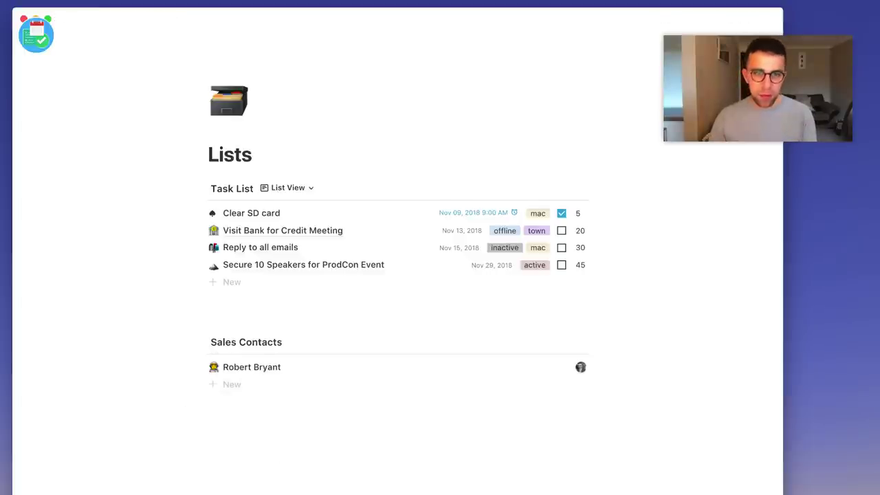
{"action": "key", "text": "Return"}
{"action": "key", "text": "Return"}
{"action": "key", "text": "Return"}
{"action": "key", "text": "Return"}
{"action": "key", "text": "Return"}
{"action": "key", "text": "Return"}
{"action": "key", "text": "Return"}
{"action": "key", "text": "Return"}
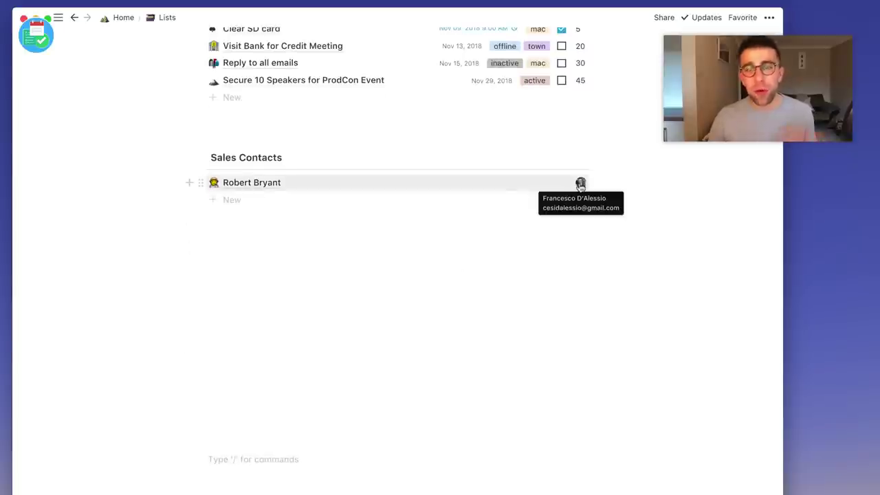
Show all properties (1st Call, 2nd Call, Company, Last Update, Phone, Stage, Value) in Sales Contacts.
{"action": "left_click", "coordinate": [544, 157]}
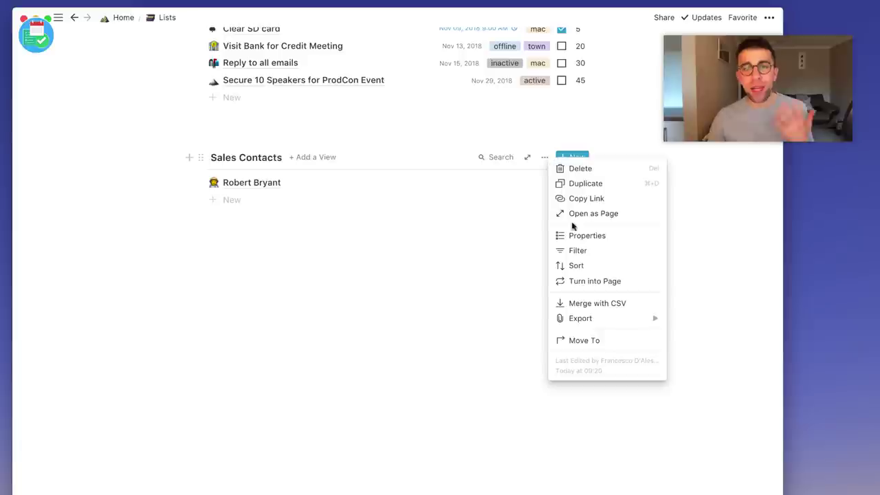
{"action": "left_click", "coordinate": [564, 235]}
{"action": "left_click", "coordinate": [503, 195]}
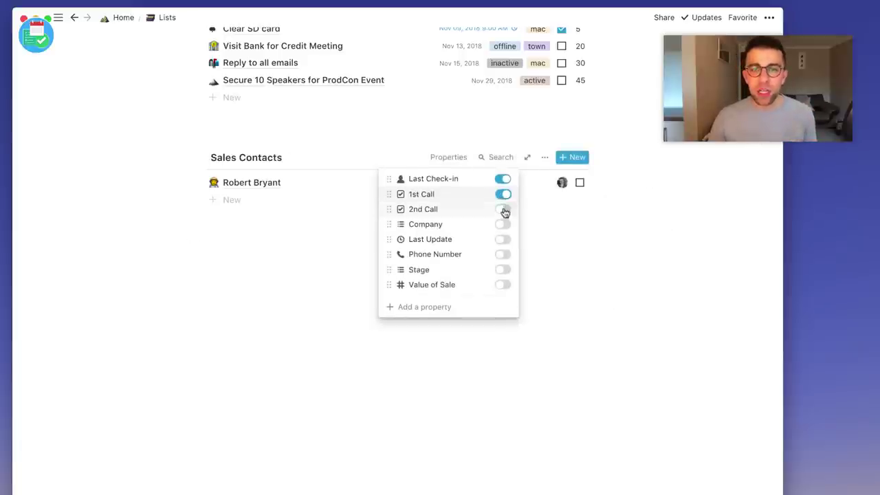
{"action": "left_click", "coordinate": [504, 209]}
{"action": "left_click", "coordinate": [504, 225]}
{"action": "left_click", "coordinate": [504, 240]}
{"action": "left_click", "coordinate": [504, 254]}
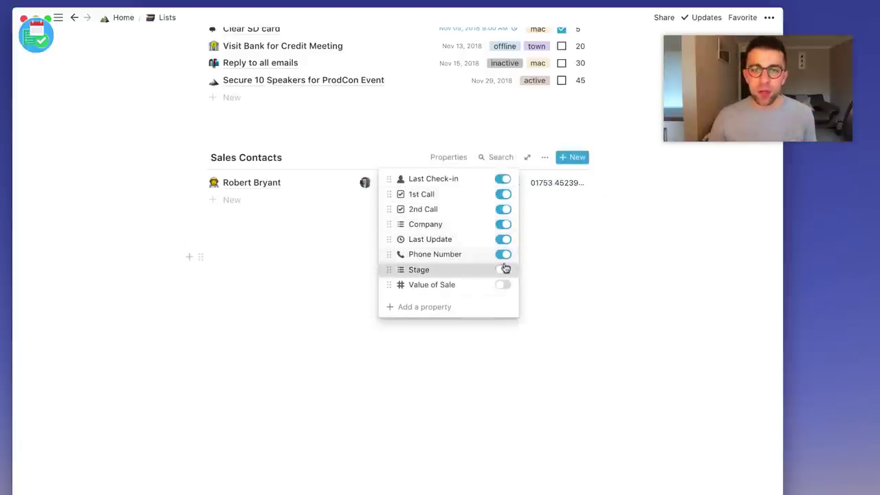
{"action": "left_click", "coordinate": [504, 270]}
{"action": "left_click", "coordinate": [503, 269]}
{"action": "left_click", "coordinate": [503, 270]}
{"action": "left_click", "coordinate": [504, 285]}
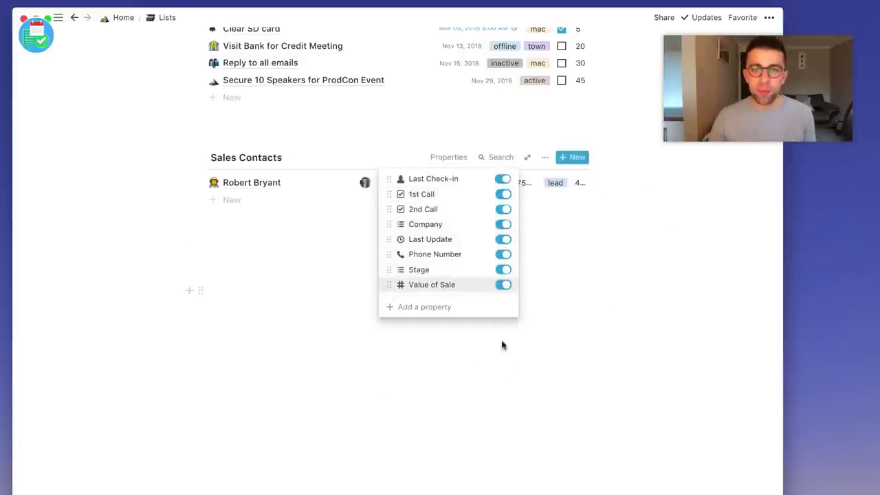
{"action": "left_click", "coordinate": [506, 344]}
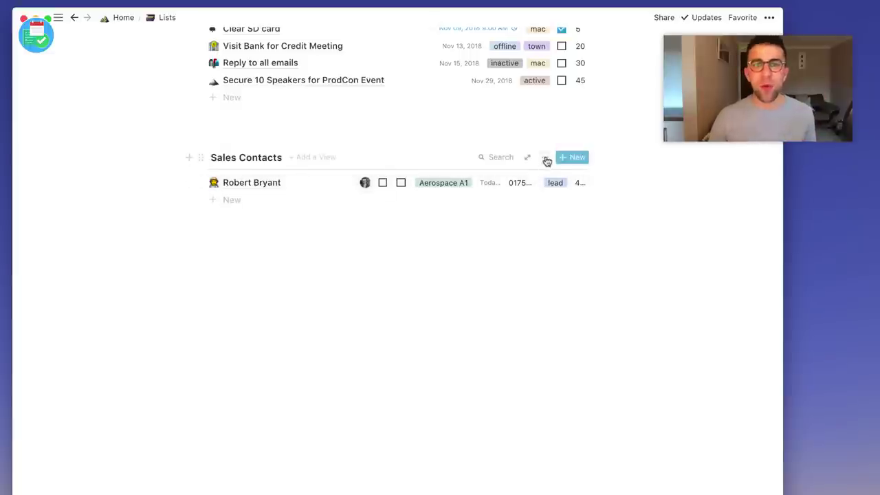
Hide the 2nd Call and Last Update properties in the Sales Contacts list.
{"action": "left_click", "coordinate": [545, 159]}
{"action": "left_click", "coordinate": [590, 235]}
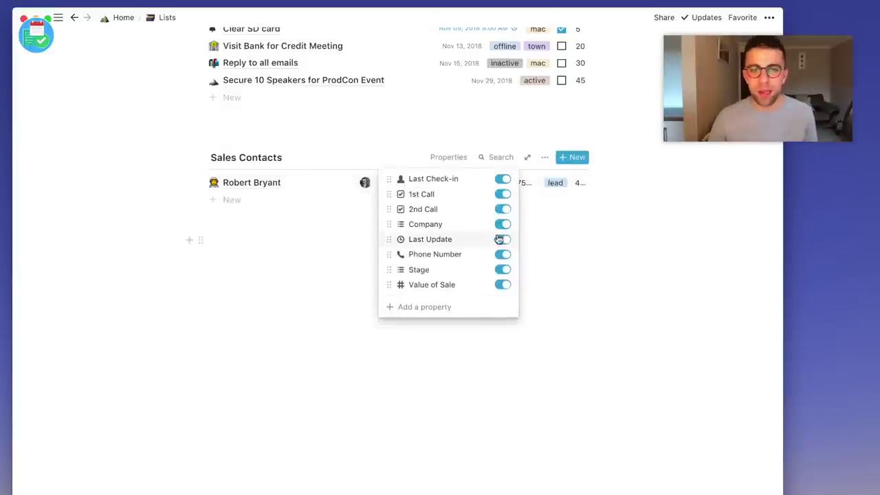
{"action": "left_click", "coordinate": [502, 210]}
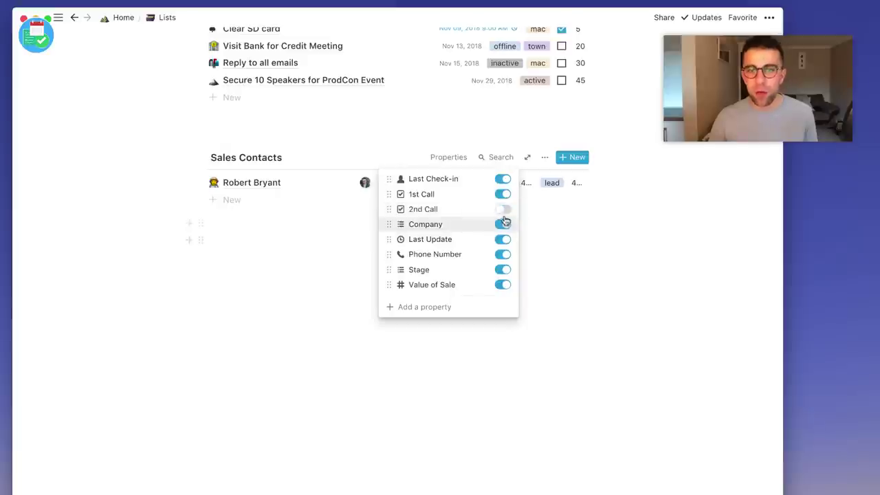
{"action": "left_click", "coordinate": [504, 240]}
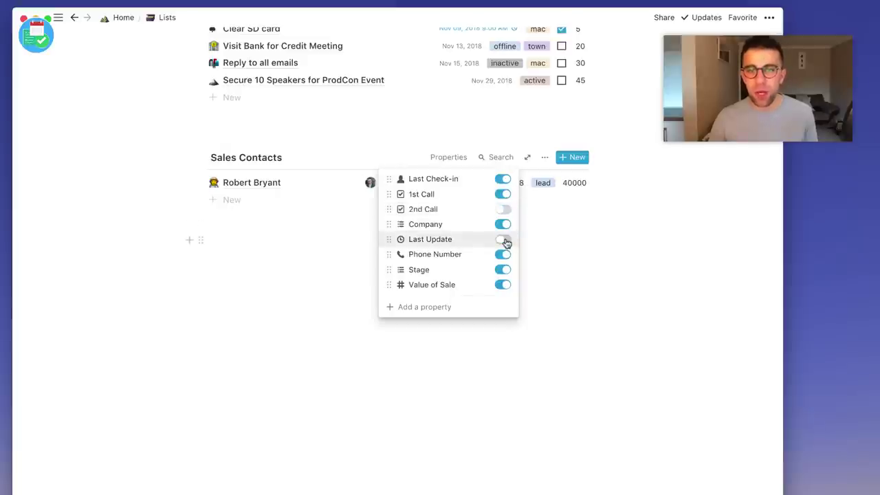
{"action": "left_click", "coordinate": [582, 243]}
{"action": "scroll", "coordinate": [508, 258], "scroll_direction": "up", "scroll_amount": 1}
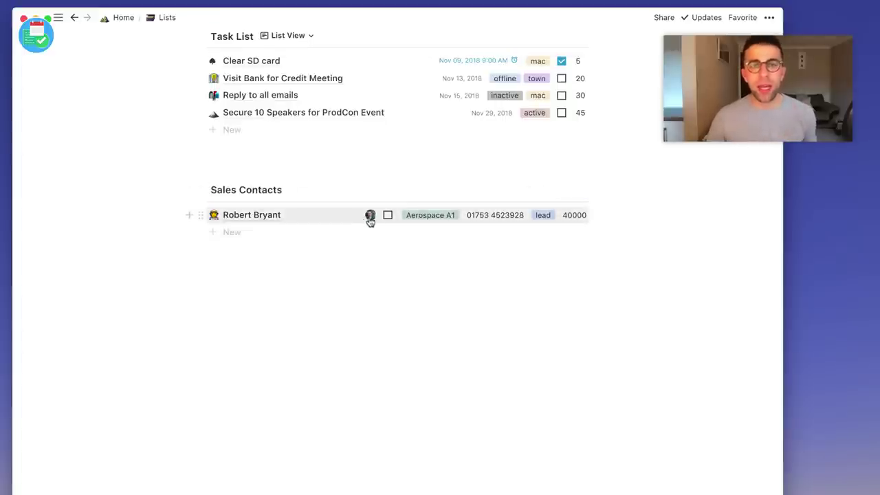
{"action": "mouse_move", "coordinate": [369, 222]}
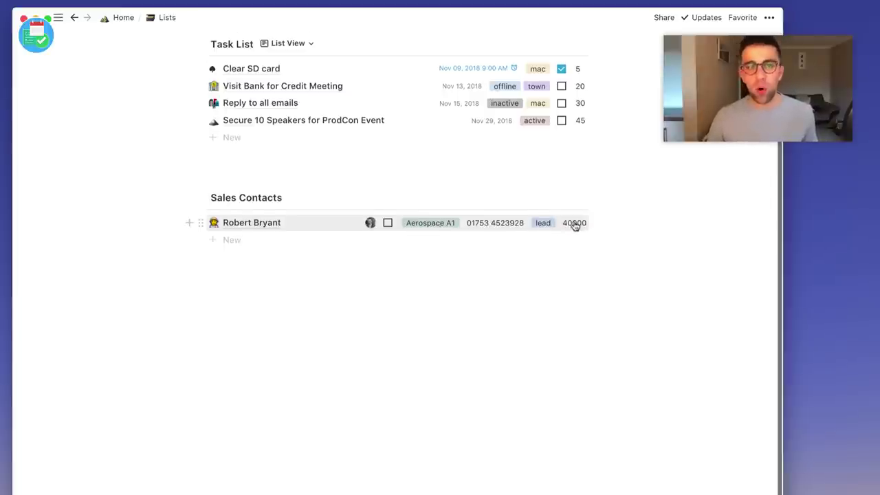
{"action": "scroll", "coordinate": [576, 225], "scroll_direction": "up", "scroll_amount": 2}
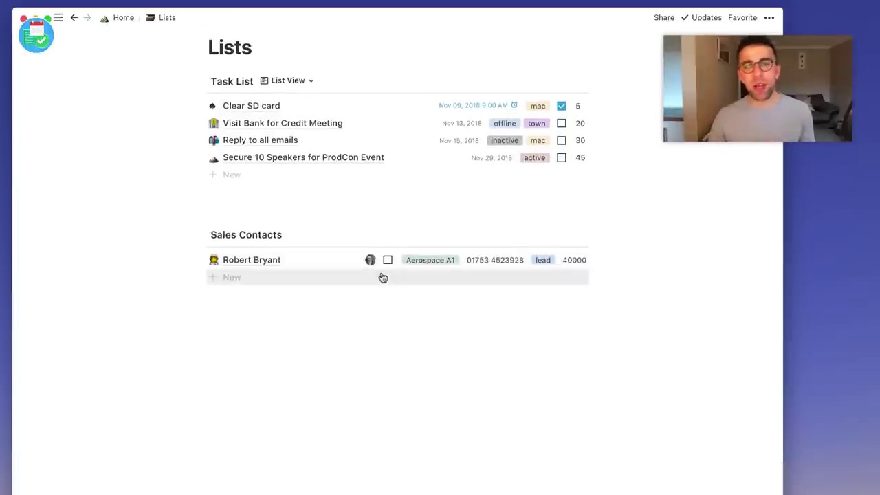
{"action": "mouse_move", "coordinate": [491, 242]}
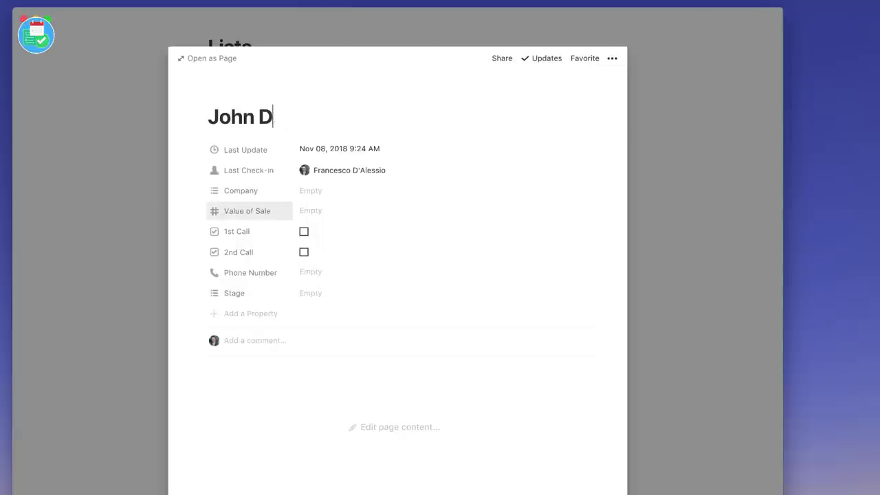
Add a contact with Company Apple, sale value 30000, 1st Call ticked, phone number, Stage proposal.
{"action": "type", "text": "oe"}
{"action": "left_click", "coordinate": [309, 211]}
{"action": "type", "text": "30000"}
{"action": "left_click", "coordinate": [310, 190]}
{"action": "left_click", "coordinate": [385, 236]}
{"action": "key", "text": "Escape"}
{"action": "left_click", "coordinate": [304, 232]}
{"action": "left_click", "coordinate": [310, 271]}
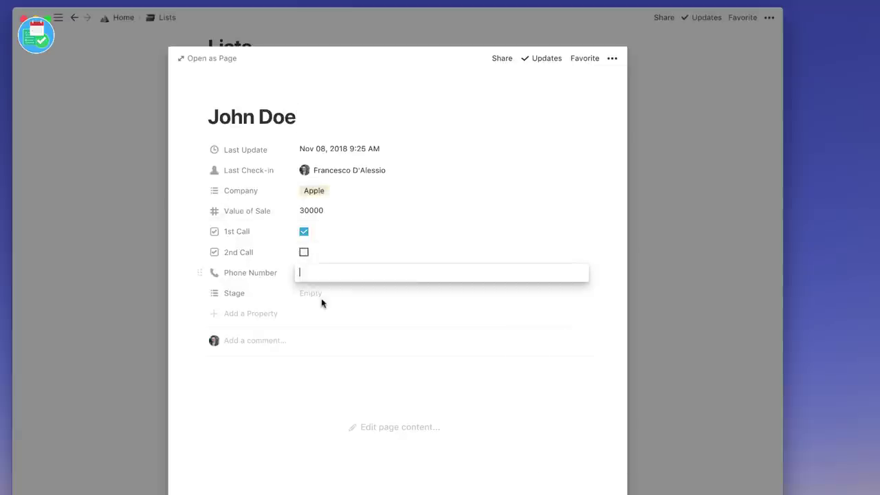
{"action": "left_click", "coordinate": [311, 293]}
{"action": "type", "text": "proposal"}
{"action": "key", "text": "Return"}
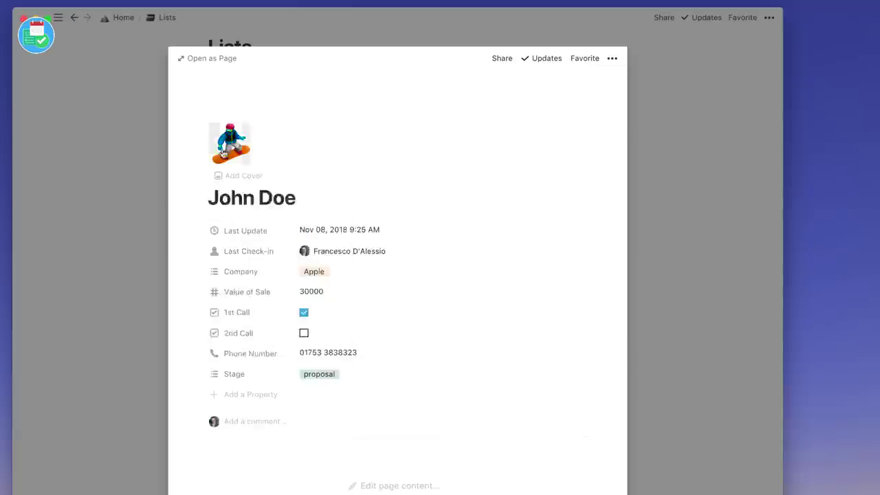
{"action": "key", "text": "Escape"}
Add a contact with Company Swiss Cheese, a cheese icon, sale value 500 and a phone number.
{"action": "left_click", "coordinate": [231, 311]}
{"action": "left_click", "coordinate": [309, 190]}
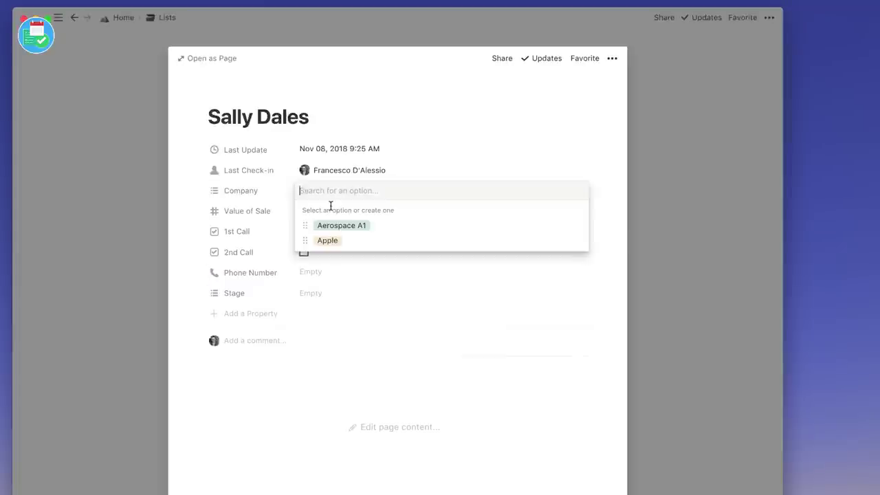
{"action": "type", "text": "Swiss Che"}
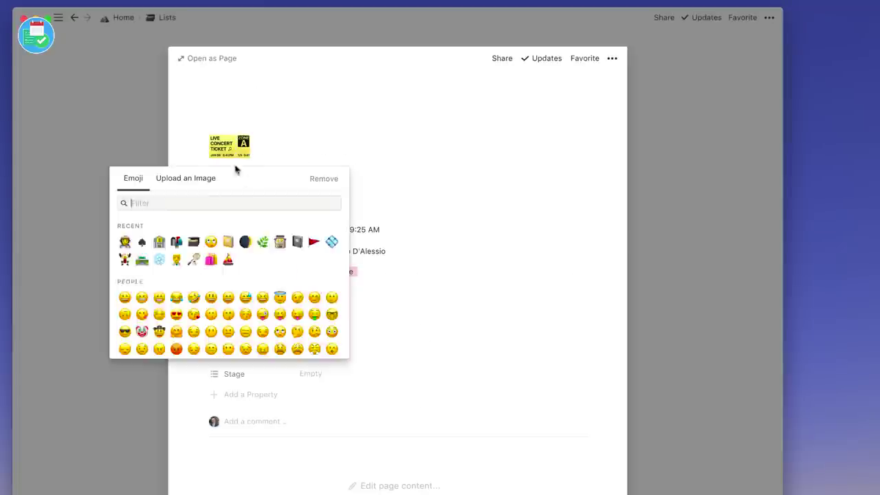
{"action": "left_click", "coordinate": [128, 278]}
{"action": "left_click", "coordinate": [309, 292]}
{"action": "type", "text": "500"}
{"action": "key", "text": "Return"}
{"action": "left_click", "coordinate": [311, 354]}
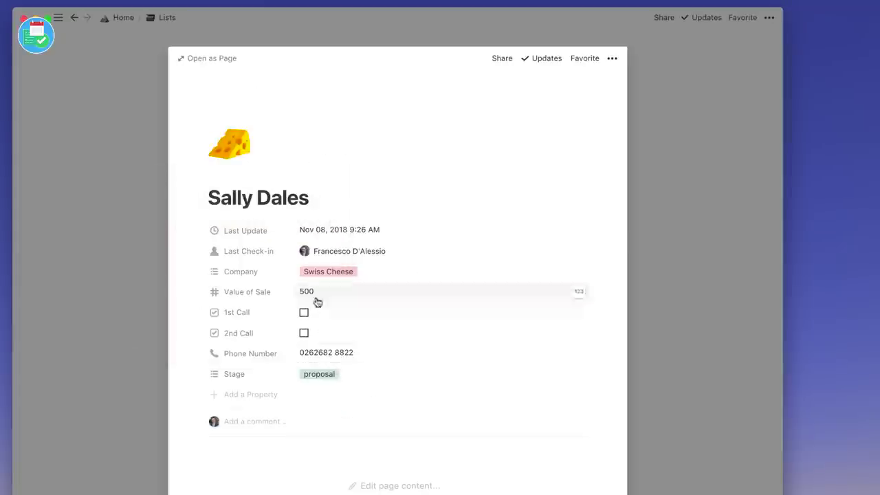
{"action": "key", "text": "Escape"}
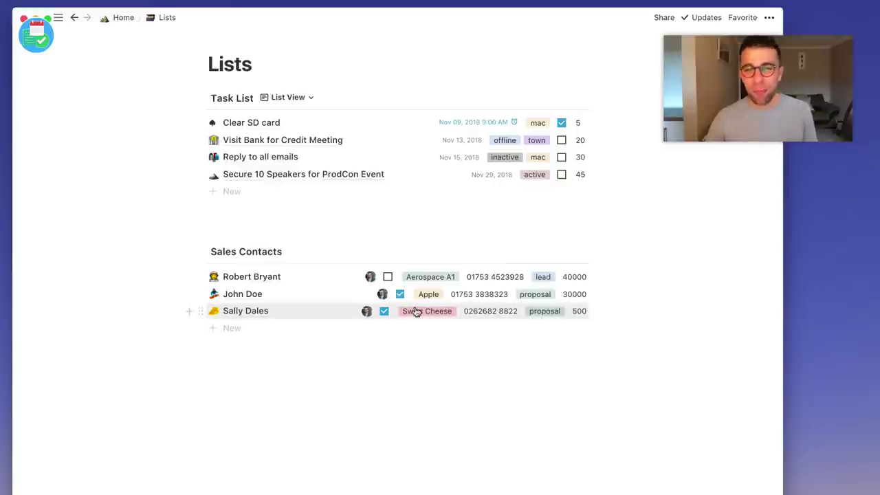
Hide Phone Number, show 2nd Call in Sales Contacts, and tick the last contact's 1st Call.
{"action": "mouse_move", "coordinate": [526, 252]}
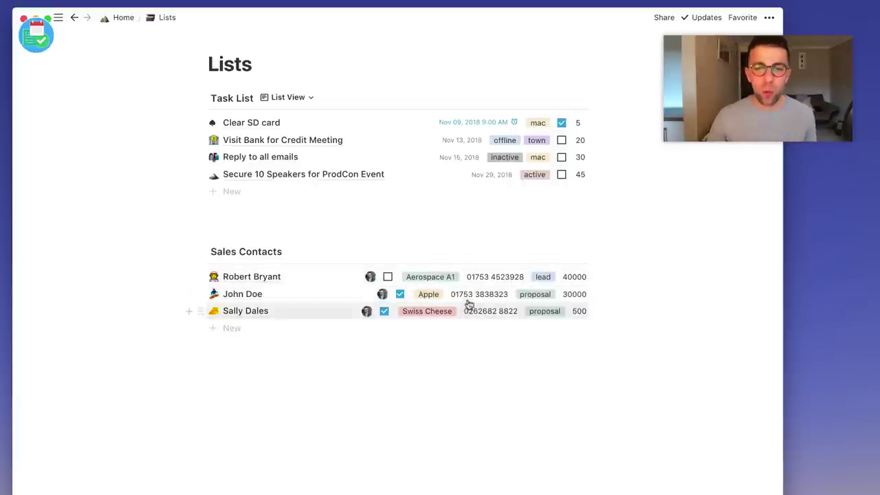
{"action": "left_click", "coordinate": [544, 251]}
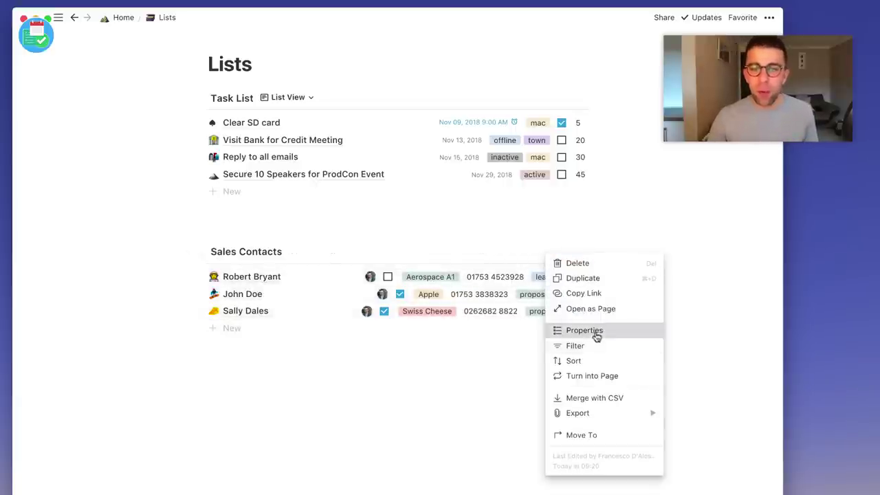
{"action": "left_click", "coordinate": [575, 331]}
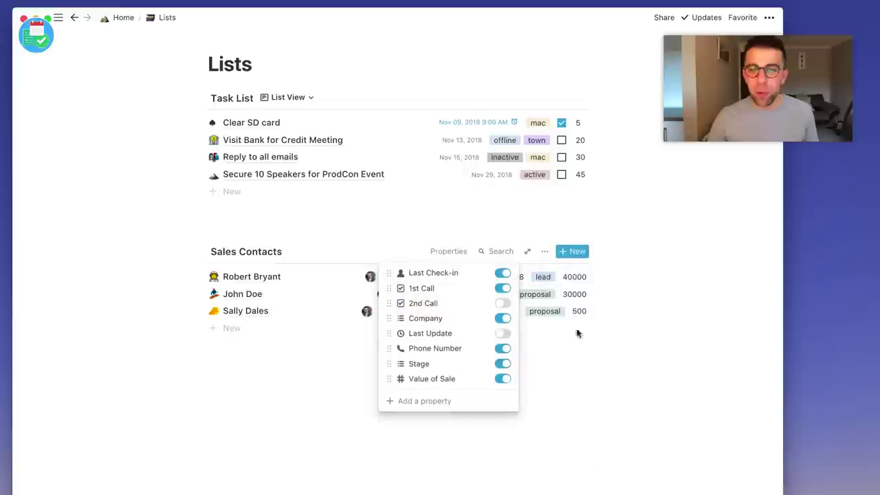
{"action": "left_click", "coordinate": [504, 350]}
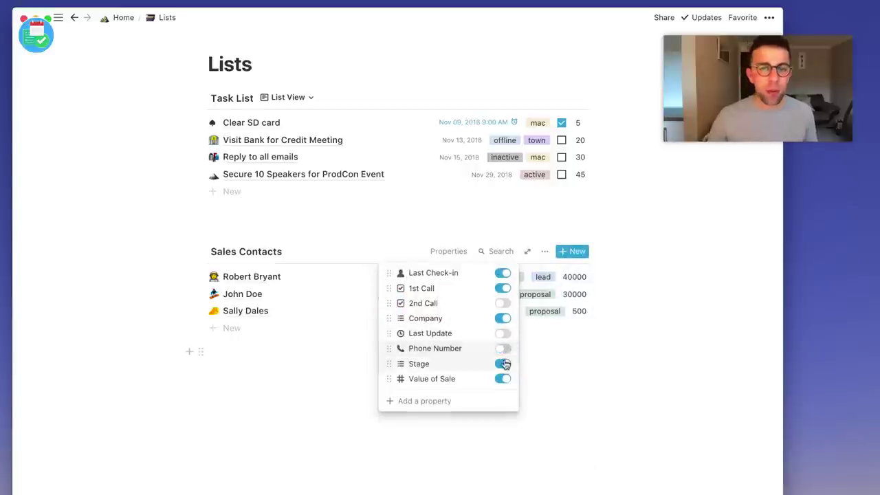
{"action": "left_click", "coordinate": [503, 303]}
{"action": "left_click", "coordinate": [502, 318]}
{"action": "left_click", "coordinate": [321, 361]}
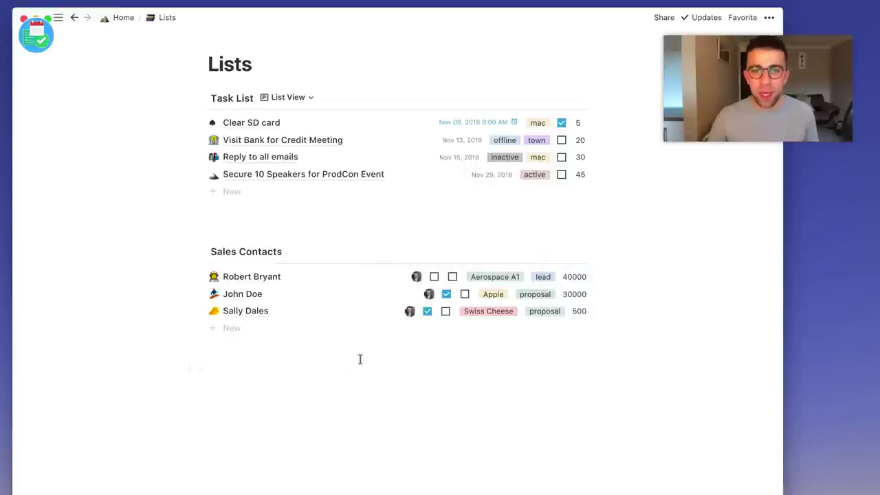
{"action": "left_click", "coordinate": [427, 312]}
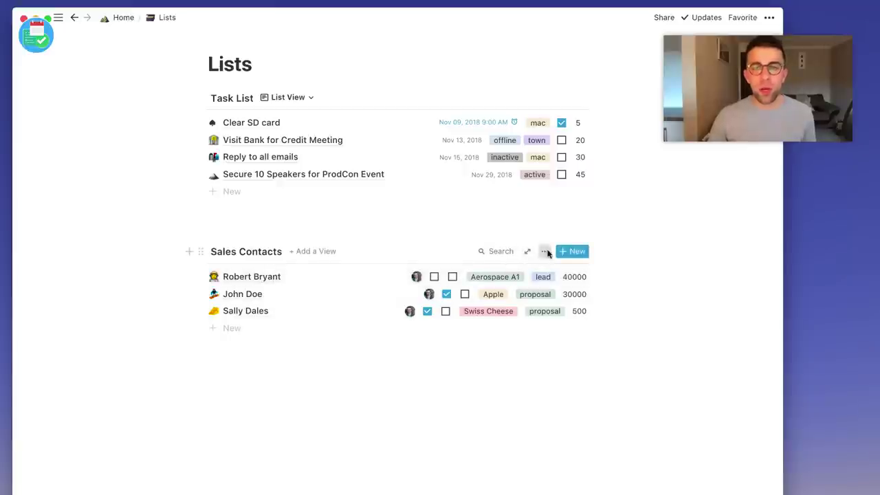
Add a descending sort on Last Check-in to the Sales Contacts list.
{"action": "left_click", "coordinate": [547, 252]}
{"action": "left_click", "coordinate": [584, 360]}
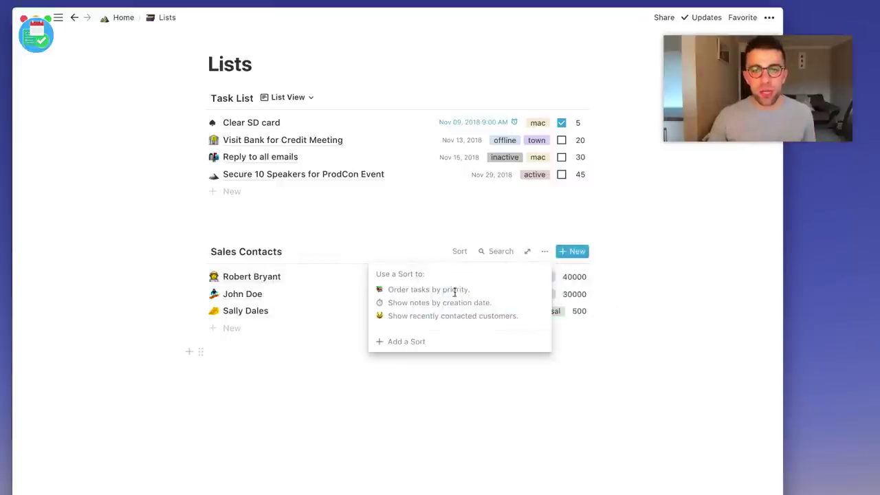
{"action": "left_click", "coordinate": [417, 341]}
{"action": "left_click", "coordinate": [426, 278]}
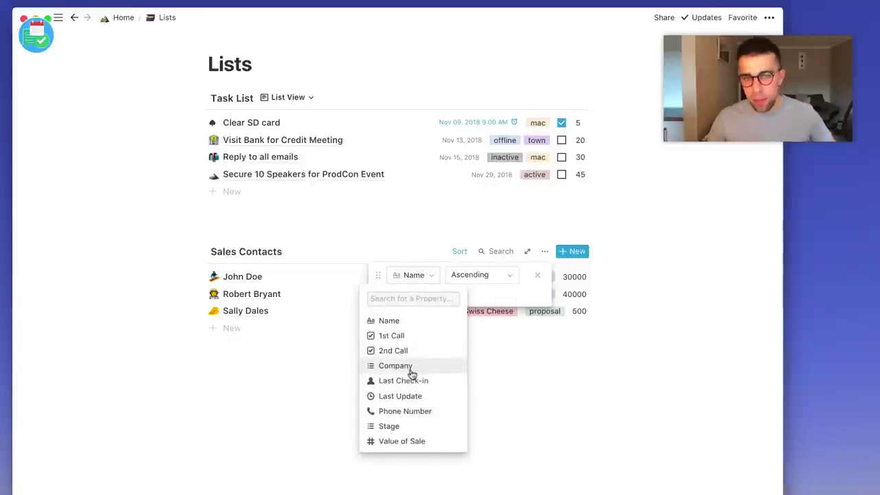
{"action": "left_click", "coordinate": [411, 383]}
{"action": "left_click", "coordinate": [496, 276]}
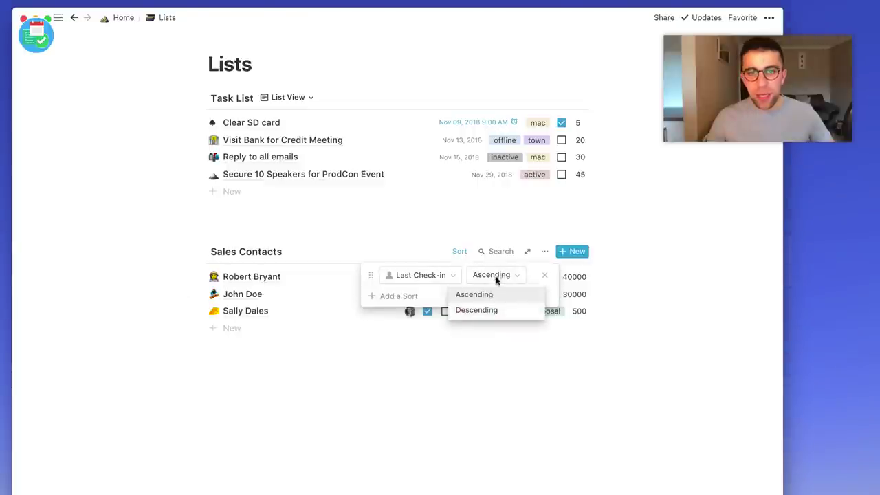
{"action": "left_click", "coordinate": [490, 294]}
{"action": "left_click", "coordinate": [495, 276]}
{"action": "left_click", "coordinate": [495, 310]}
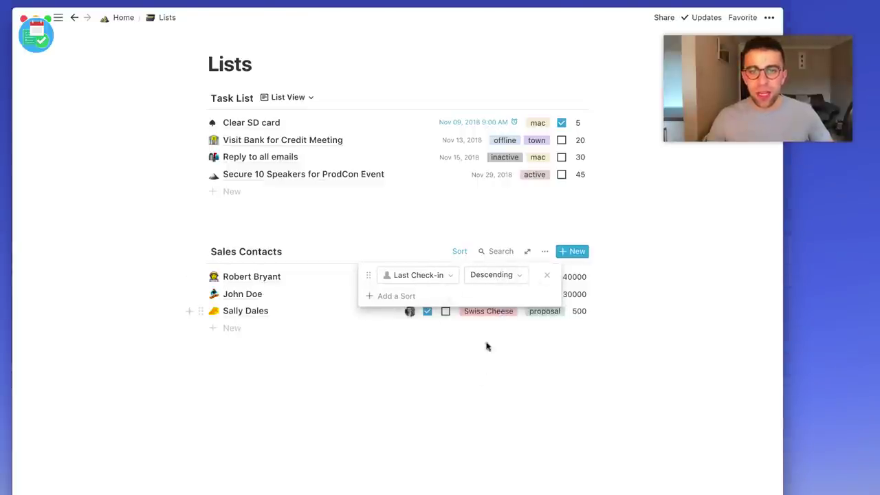
{"action": "left_click", "coordinate": [472, 400]}
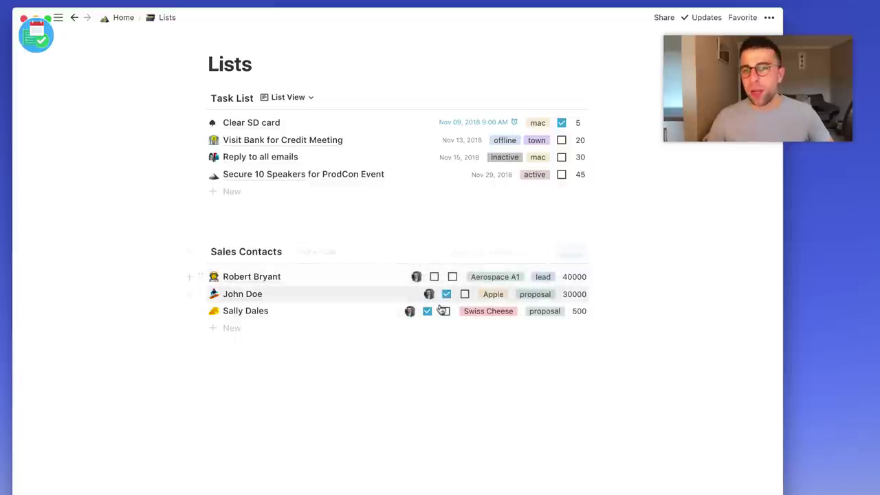
Change the sort to Value of Sale in ascending order.
{"action": "left_click", "coordinate": [459, 253]}
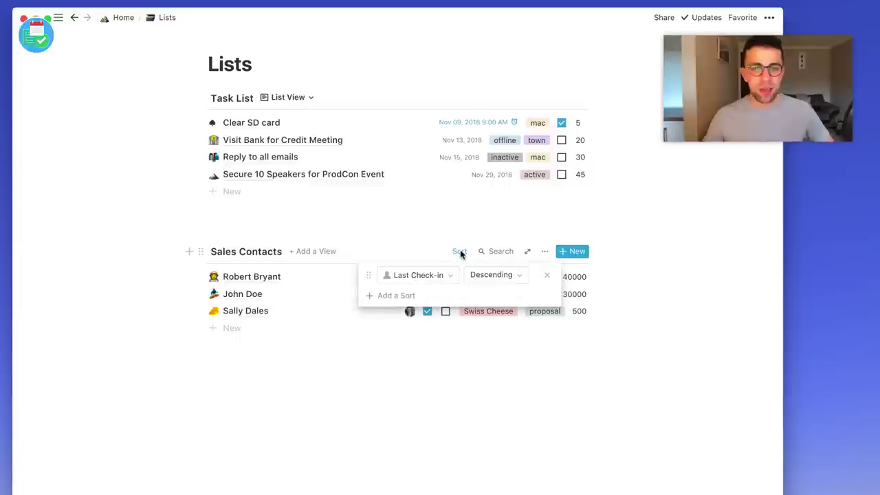
{"action": "left_click", "coordinate": [490, 277]}
{"action": "left_click", "coordinate": [418, 277]}
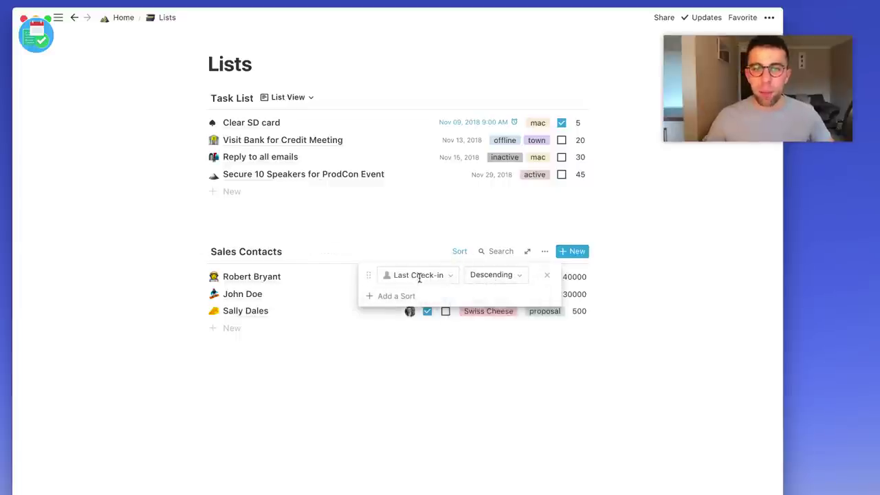
{"action": "left_click", "coordinate": [416, 275]}
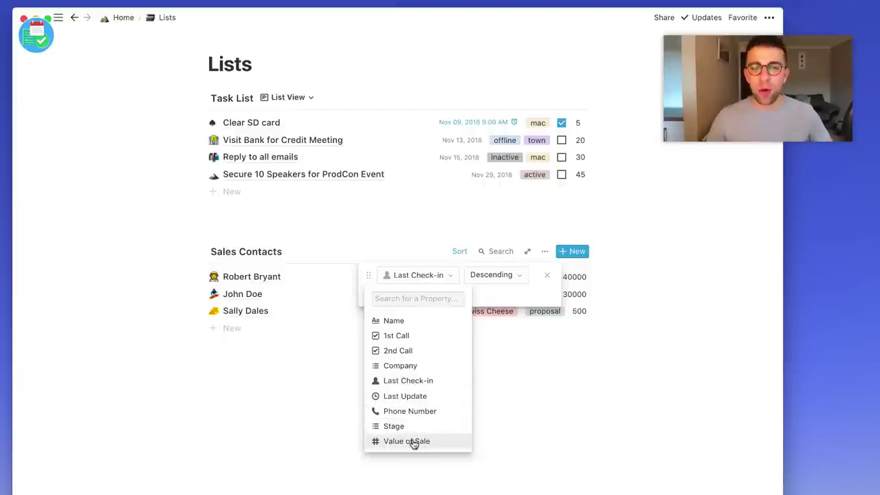
{"action": "left_click", "coordinate": [413, 441]}
{"action": "left_click", "coordinate": [499, 275]}
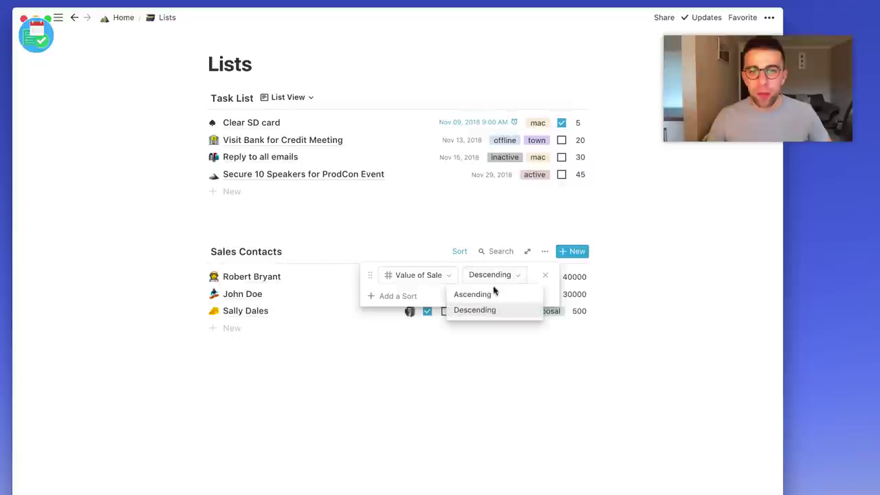
{"action": "left_click", "coordinate": [474, 295]}
{"action": "left_click", "coordinate": [494, 386]}
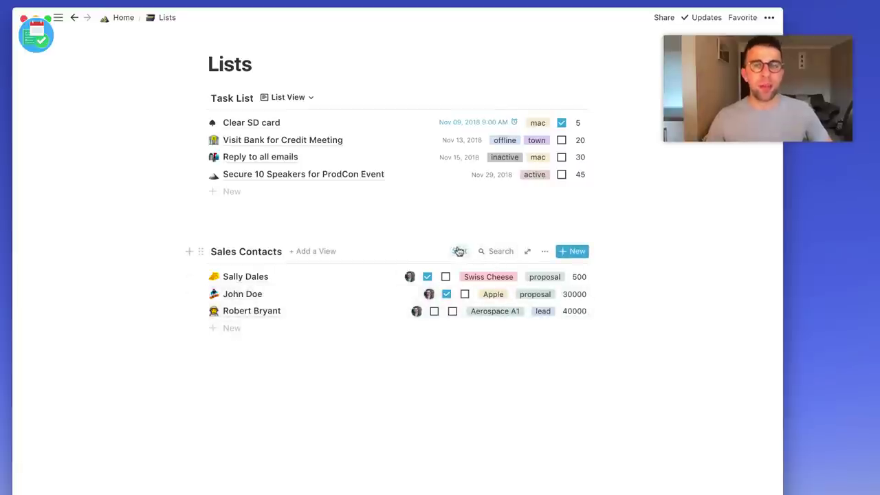
{"action": "left_click", "coordinate": [460, 252]}
Filter Sales Contacts to Value of Sale greater than 29000.
{"action": "left_click", "coordinate": [544, 252]}
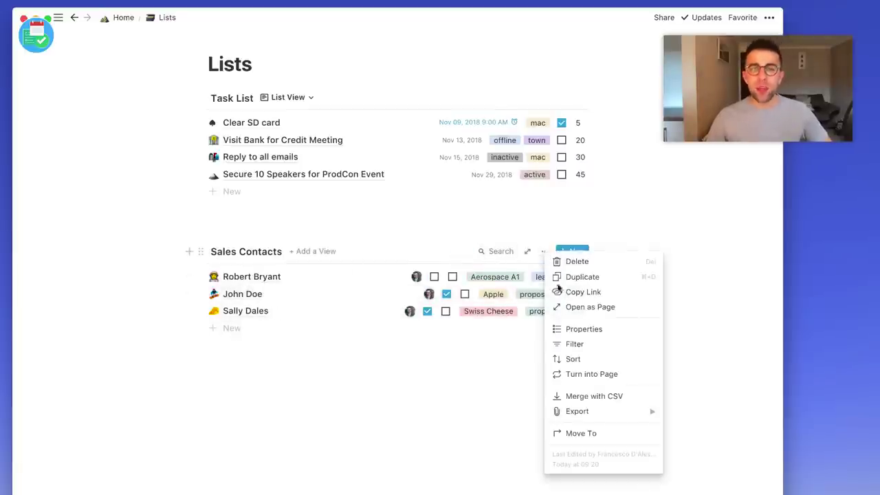
{"action": "left_click", "coordinate": [578, 347]}
{"action": "left_click", "coordinate": [415, 341]}
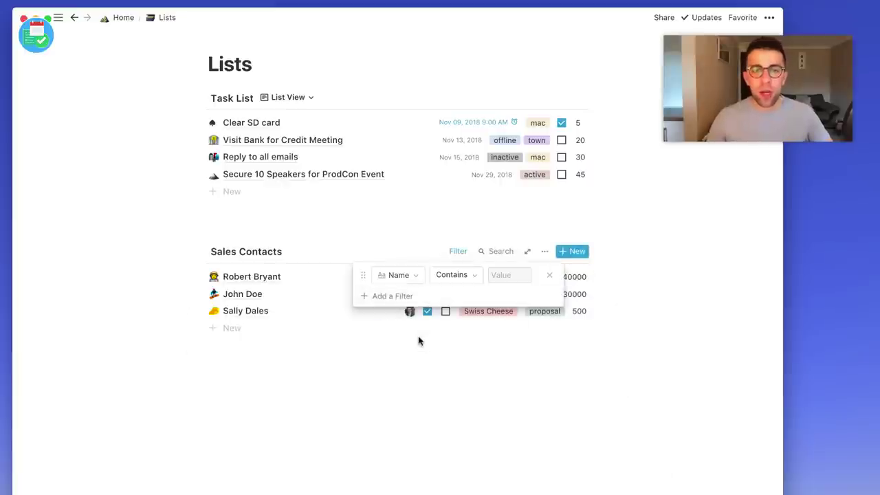
{"action": "left_click", "coordinate": [399, 276]}
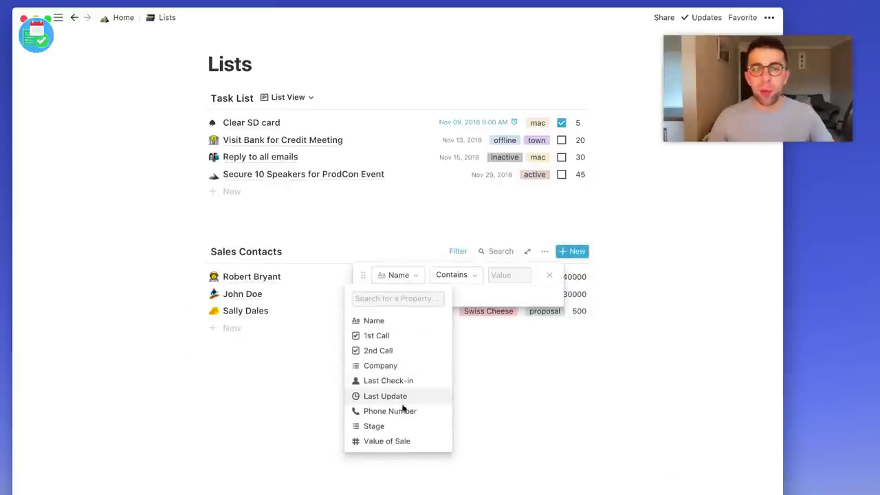
{"action": "left_click", "coordinate": [397, 442]}
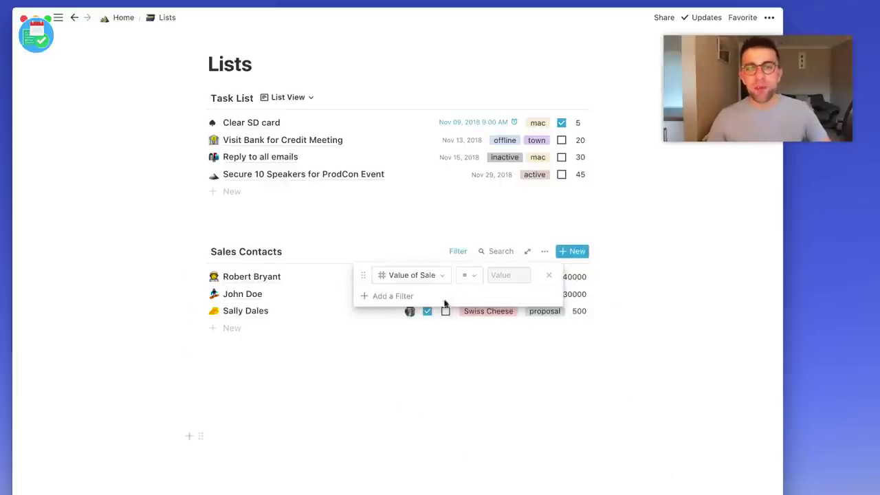
{"action": "left_click", "coordinate": [470, 275]}
{"action": "left_click", "coordinate": [464, 326]}
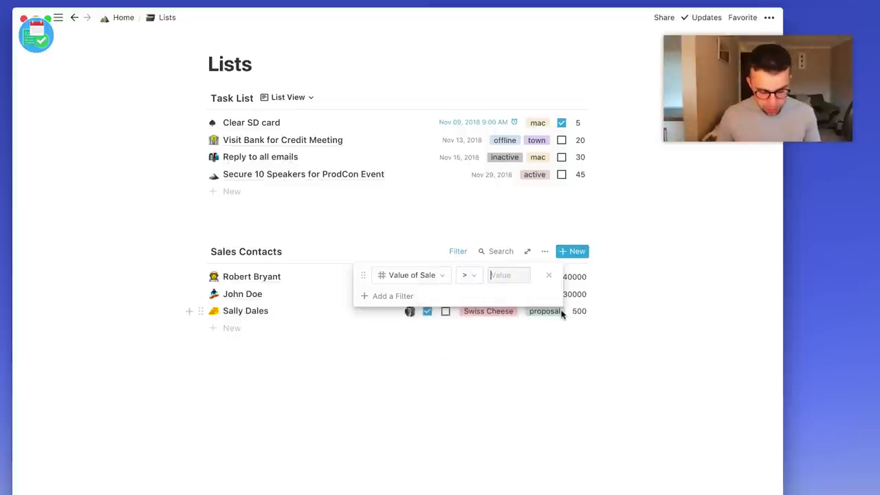
{"action": "type", "text": "29000"}
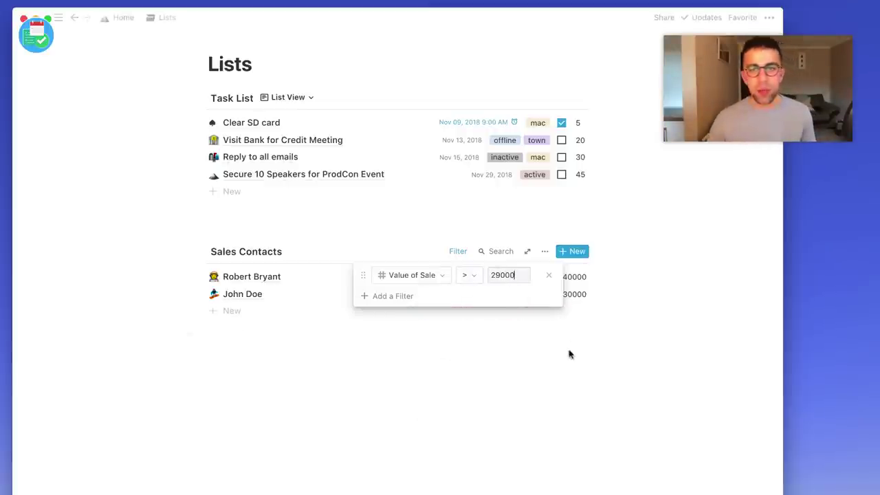
{"action": "left_click", "coordinate": [543, 366]}
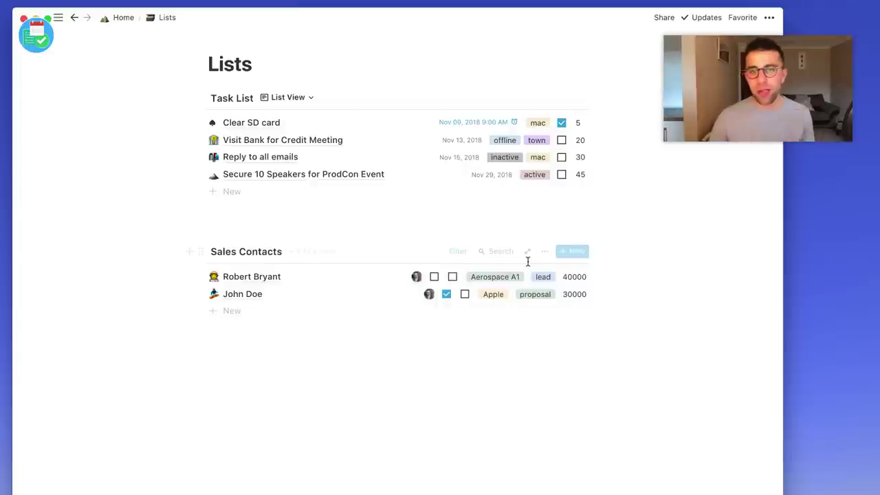
Change the filter to 2nd Call with the Is Not condition.
{"action": "left_click", "coordinate": [458, 253]}
{"action": "left_click", "coordinate": [428, 278]}
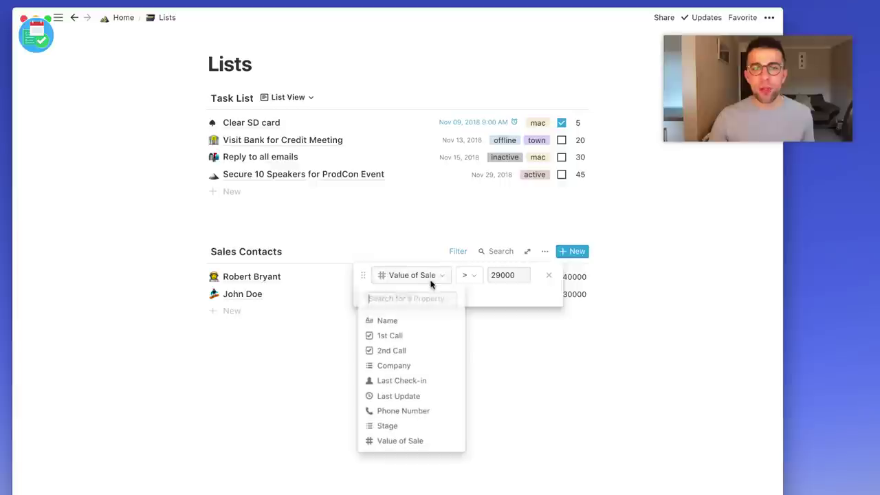
{"action": "left_click", "coordinate": [413, 351]}
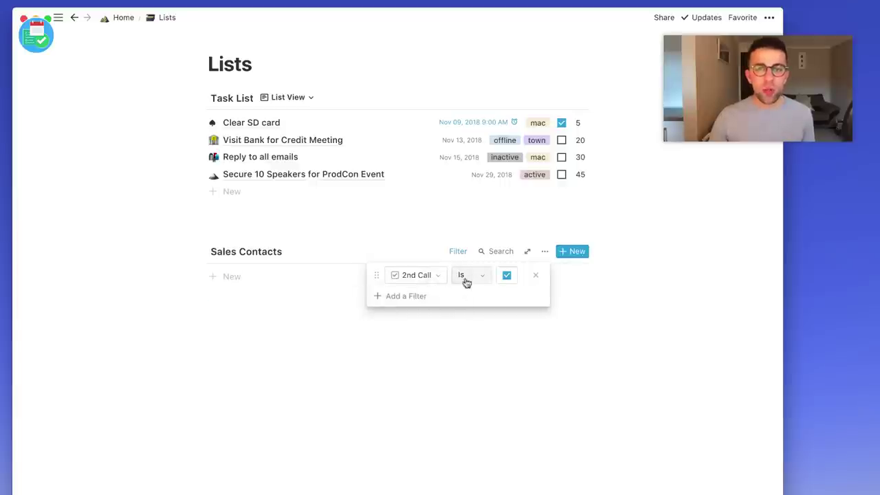
{"action": "left_click", "coordinate": [474, 276]}
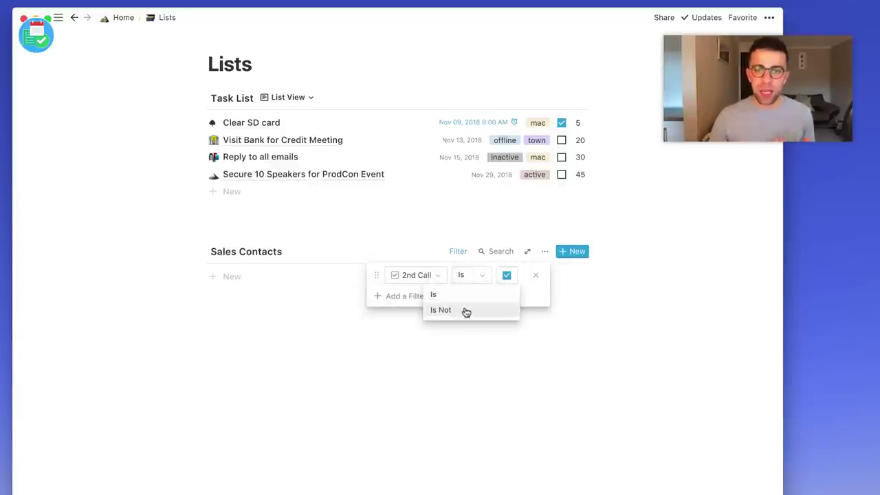
{"action": "left_click", "coordinate": [463, 310]}
{"action": "left_click", "coordinate": [463, 360]}
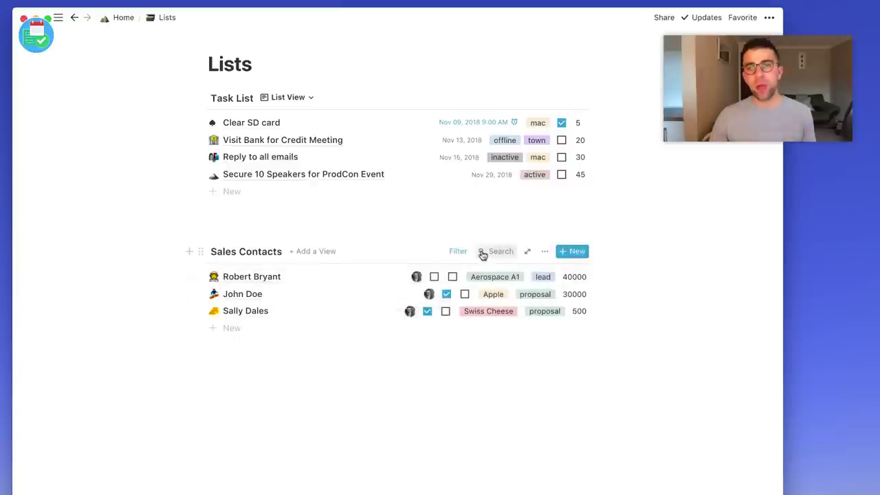
Set the filter to 1st Call Is Not checked.
{"action": "left_click", "coordinate": [464, 253]}
{"action": "left_click", "coordinate": [421, 276]}
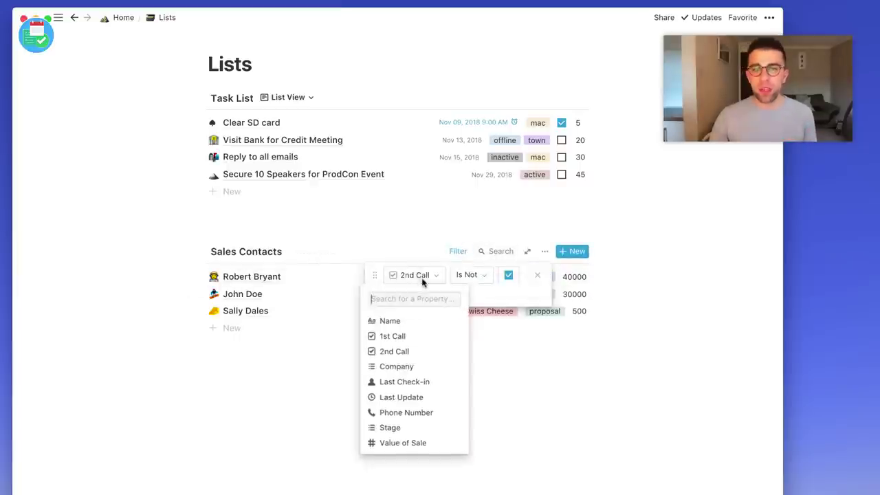
{"action": "left_click", "coordinate": [412, 340]}
{"action": "left_click", "coordinate": [489, 347]}
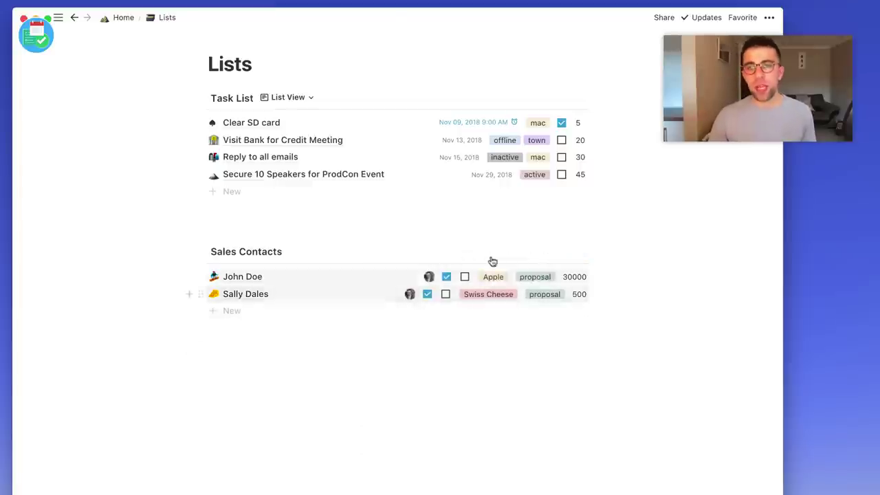
{"action": "left_click", "coordinate": [462, 252]}
{"action": "left_click", "coordinate": [470, 275]}
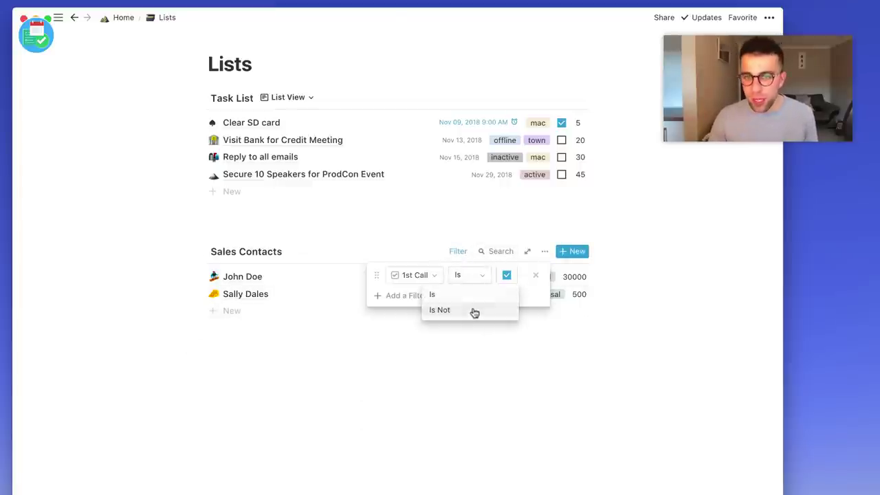
{"action": "left_click", "coordinate": [472, 310]}
{"action": "left_click", "coordinate": [472, 368]}
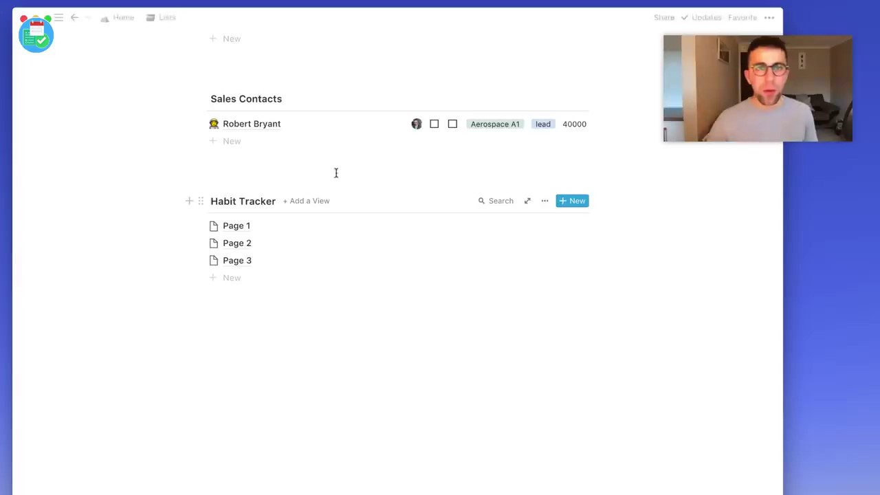
Create a new Table view for Sales Contacts.
{"action": "scroll", "coordinate": [337, 172], "scroll_direction": "up", "scroll_amount": 3}
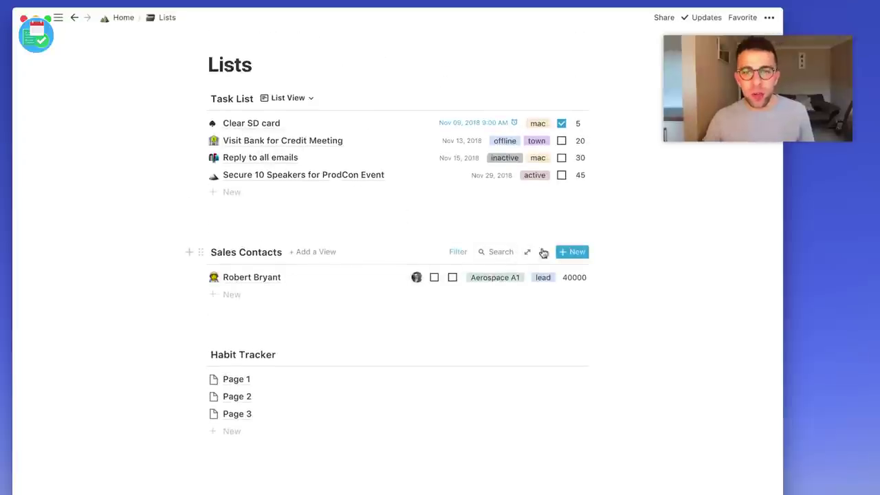
{"action": "left_click", "coordinate": [323, 253]}
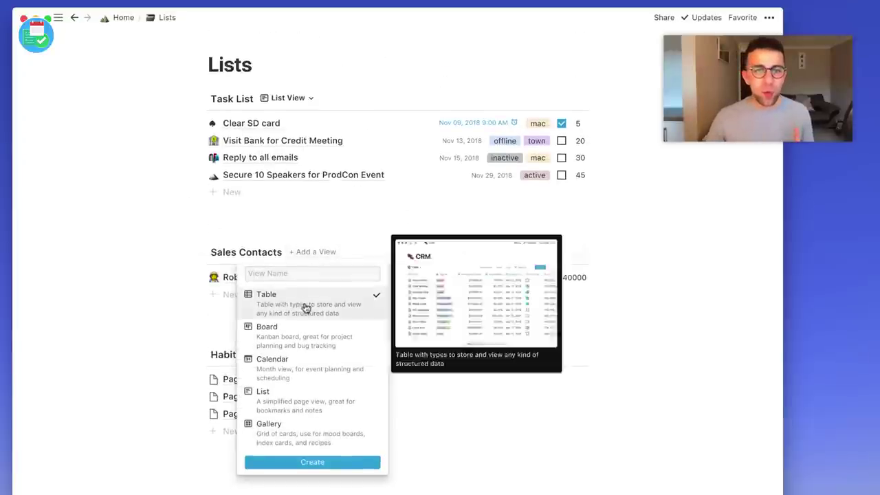
{"action": "left_click", "coordinate": [323, 462]}
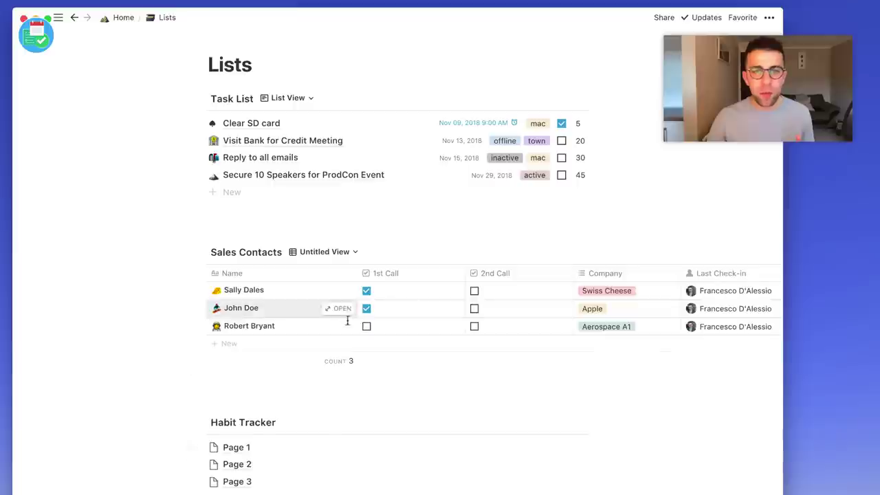
{"action": "scroll", "coordinate": [458, 323], "scroll_direction": "right", "scroll_amount": 10}
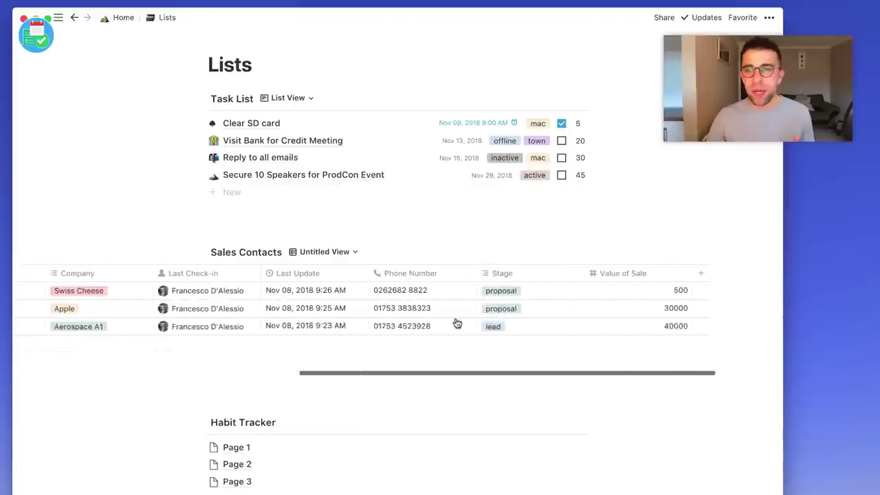
{"action": "scroll", "coordinate": [458, 323], "scroll_direction": "left", "scroll_amount": 10}
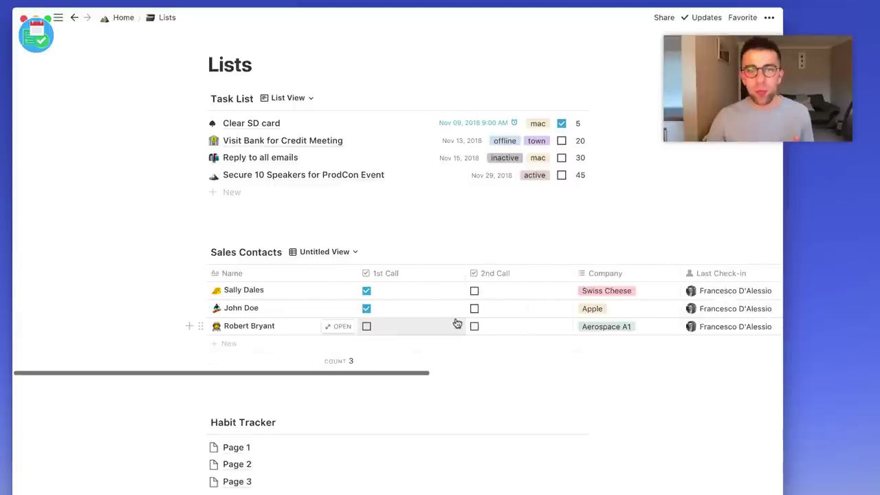
Switch Sales Contacts back to its List View.
{"action": "left_click", "coordinate": [325, 253]}
{"action": "left_click", "coordinate": [323, 273]}
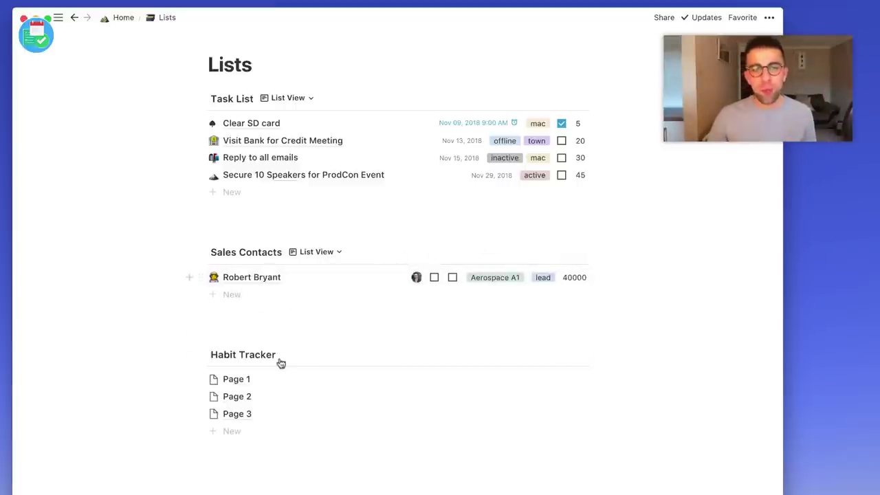
{"action": "scroll", "coordinate": [279, 358], "scroll_direction": "down", "scroll_amount": 5}
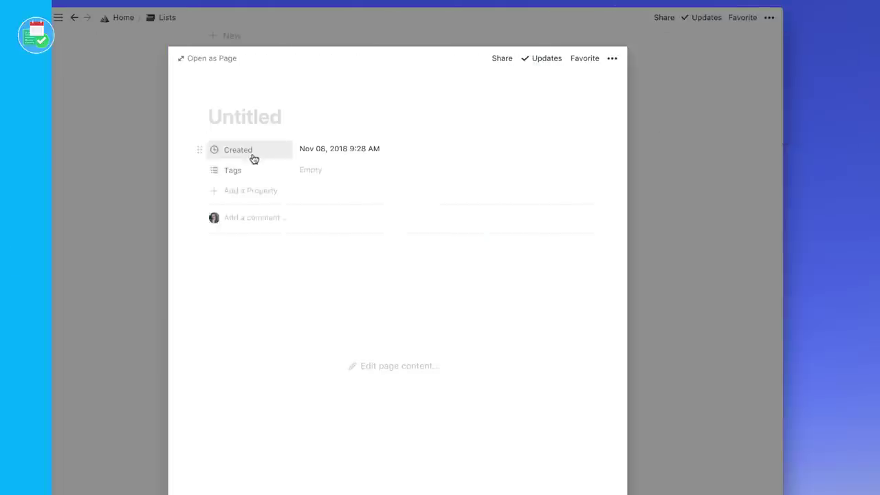
Create Monday, Tuesday and Wednesday checkbox properties on the habit entry.
{"action": "left_click", "coordinate": [252, 158]}
{"action": "type", "text": "Monday"}
{"action": "left_click", "coordinate": [284, 206]}
{"action": "left_click", "coordinate": [364, 216]}
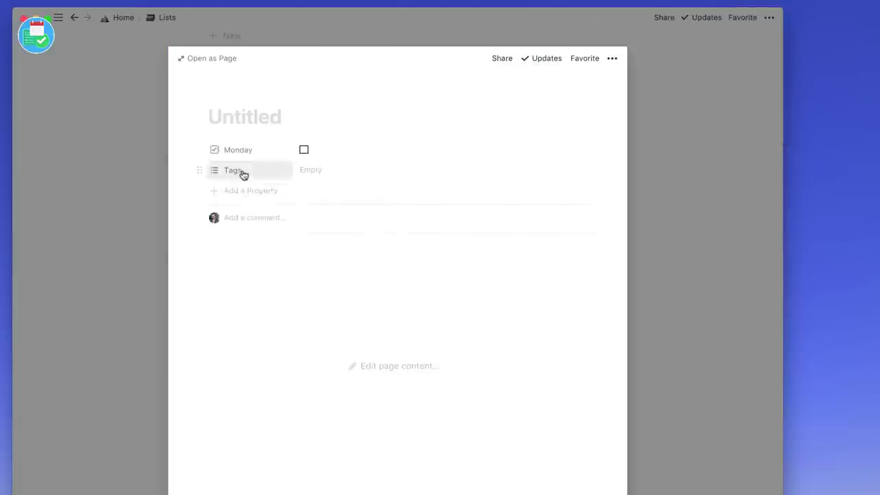
{"action": "left_click", "coordinate": [243, 175]}
{"action": "type", "text": "Tuesday"}
{"action": "left_click", "coordinate": [220, 230]}
{"action": "left_click", "coordinate": [250, 190]}
{"action": "type", "text": "Wednesday"}
{"action": "left_click", "coordinate": [391, 257]}
Add Thursday, Friday, Saturday and Sunday checkbox properties.
{"action": "left_click", "coordinate": [250, 211]}
{"action": "type", "text": "Thursday"}
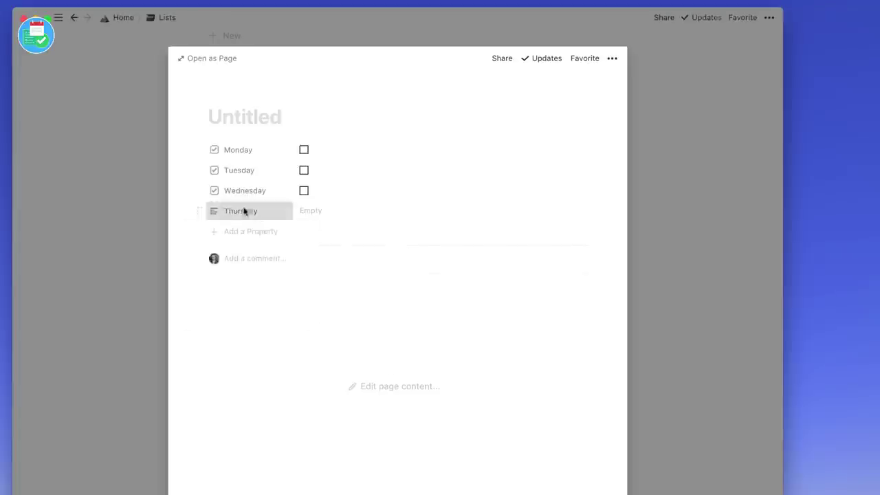
{"action": "left_click", "coordinate": [250, 231]}
{"action": "type", "text": "Friday"}
{"action": "left_click", "coordinate": [250, 252]}
{"action": "type", "text": "Saturday"}
{"action": "left_click", "coordinate": [251, 271]}
{"action": "type", "text": "Sunday"}
{"action": "left_click", "coordinate": [247, 332]}
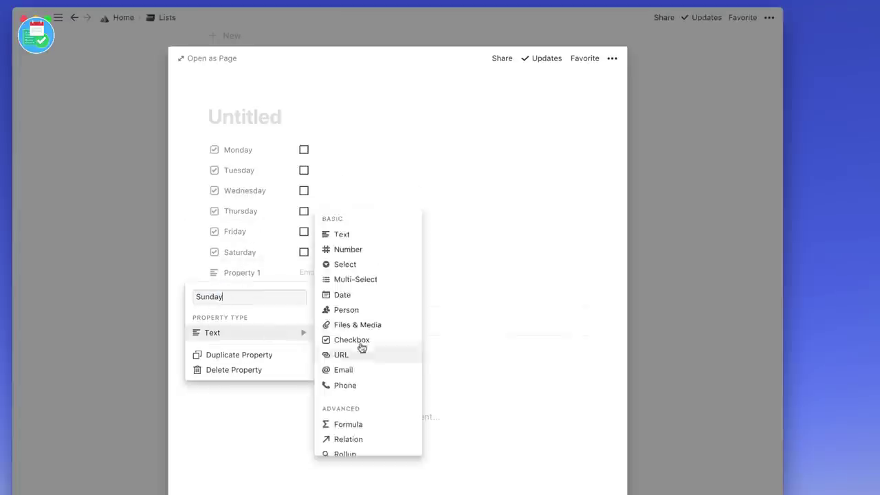
{"action": "left_click", "coordinate": [362, 347]}
Give the page a chef emoji icon and the title 'No Chocolate'.
{"action": "left_click", "coordinate": [234, 95]}
{"action": "left_click", "coordinate": [229, 147]}
{"action": "type", "text": "world"}
{"action": "key", "text": "BackSpace"}
{"action": "key", "text": "BackSpace"}
{"action": "key", "text": "BackSpace"}
{"action": "key", "text": "BackSpace"}
{"action": "key", "text": "BackSpace"}
{"action": "type", "text": "yoga"}
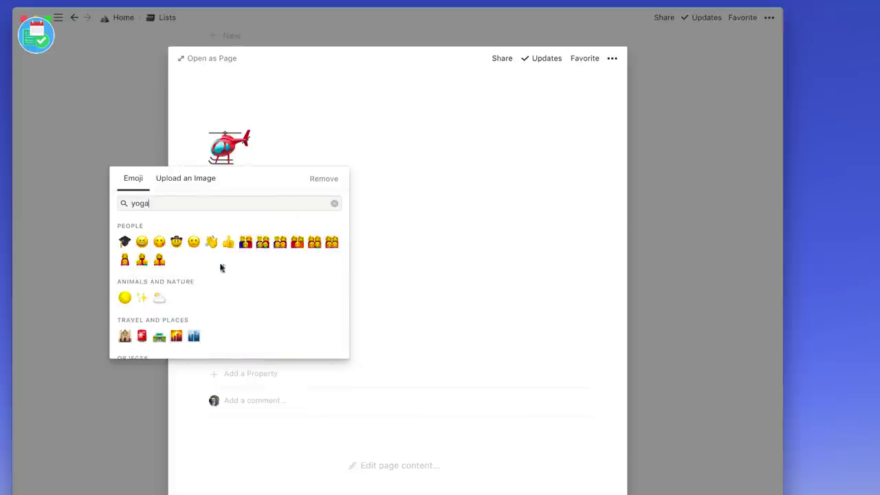
{"action": "key", "text": "BackSpace"}
{"action": "key", "text": "BackSpace"}
{"action": "key", "text": "BackSpace"}
{"action": "key", "text": "BackSpace"}
{"action": "scroll", "coordinate": [227, 268], "scroll_direction": "down", "scroll_amount": 10}
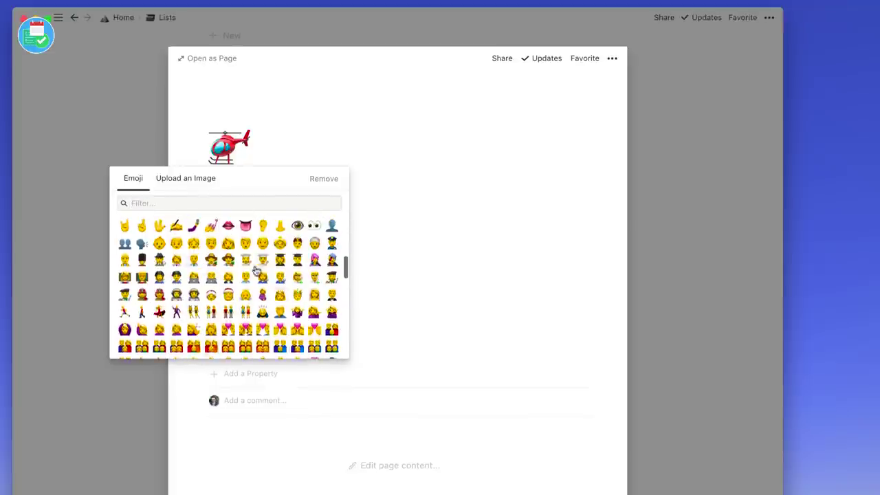
{"action": "left_click", "coordinate": [256, 268]}
{"action": "type", "text": "No Chocolate"}
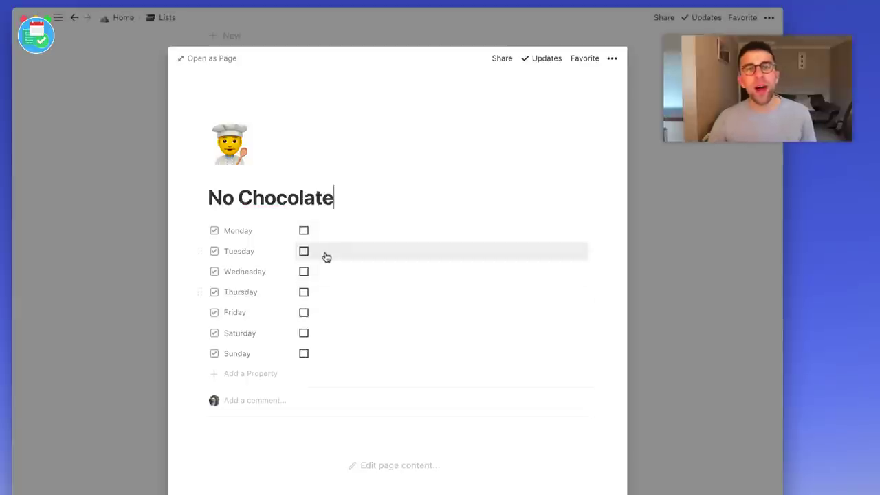
{"action": "left_click", "coordinate": [247, 232]}
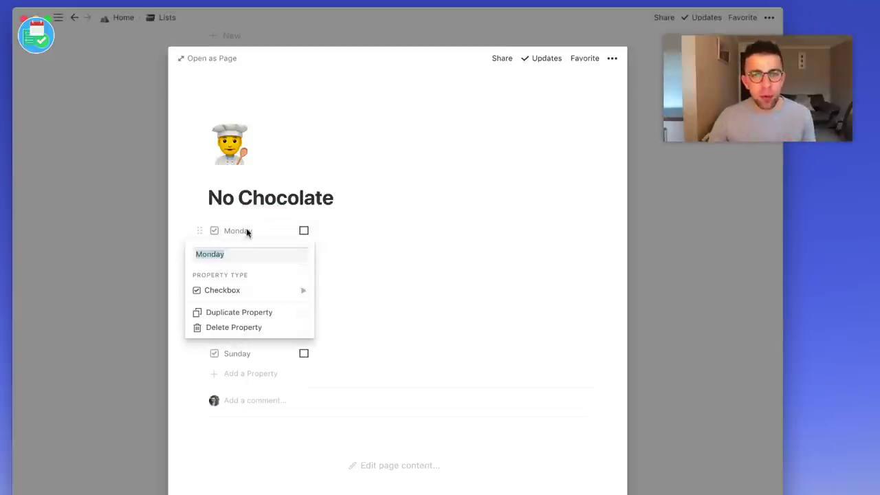
{"action": "left_click", "coordinate": [250, 231]}
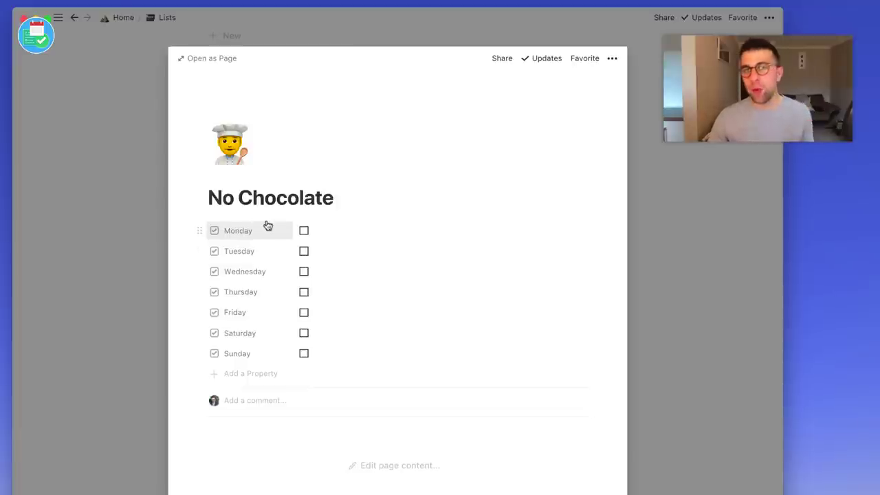
Return to Lists and show Friday on the Habit Tracker list rows.
{"action": "left_click", "coordinate": [110, 197]}
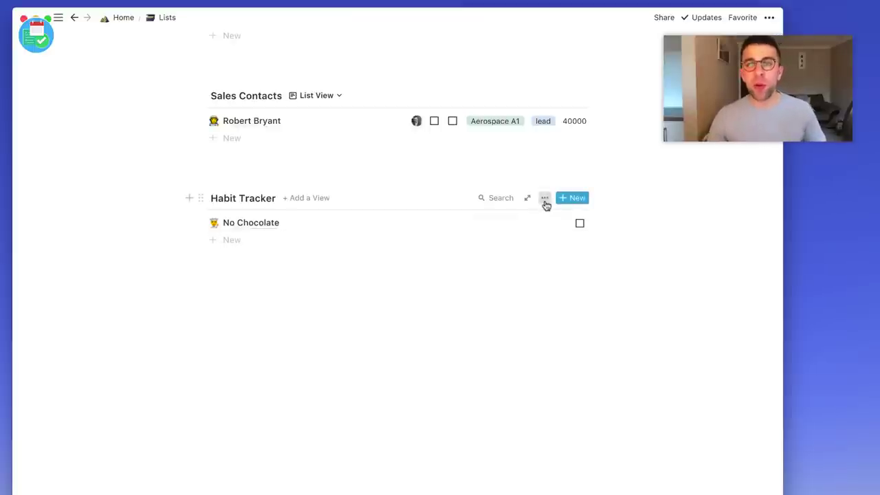
{"action": "left_click", "coordinate": [544, 198]}
{"action": "left_click", "coordinate": [604, 281]}
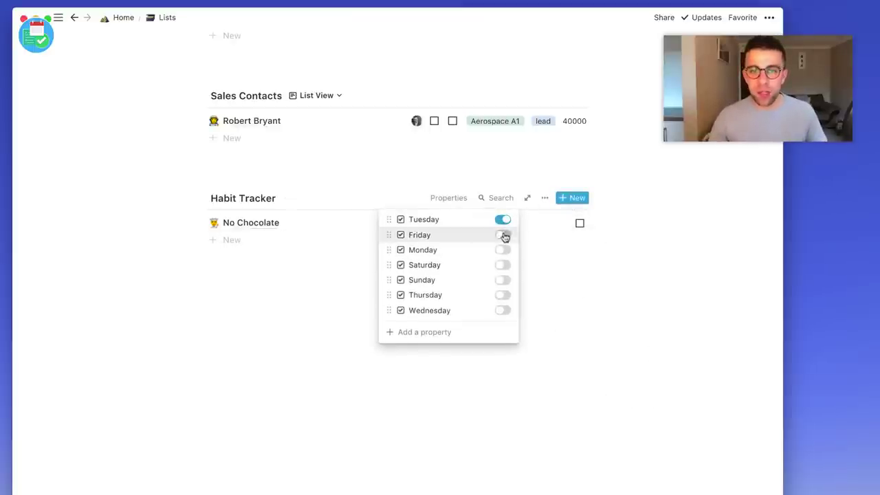
{"action": "left_click", "coordinate": [504, 236]}
{"action": "left_click", "coordinate": [504, 242]}
{"action": "key", "text": "Escape"}
Show Monday, Saturday, Sunday, Thursday and Wednesday on the Habit Tracker rows.
{"action": "left_click", "coordinate": [503, 253]}
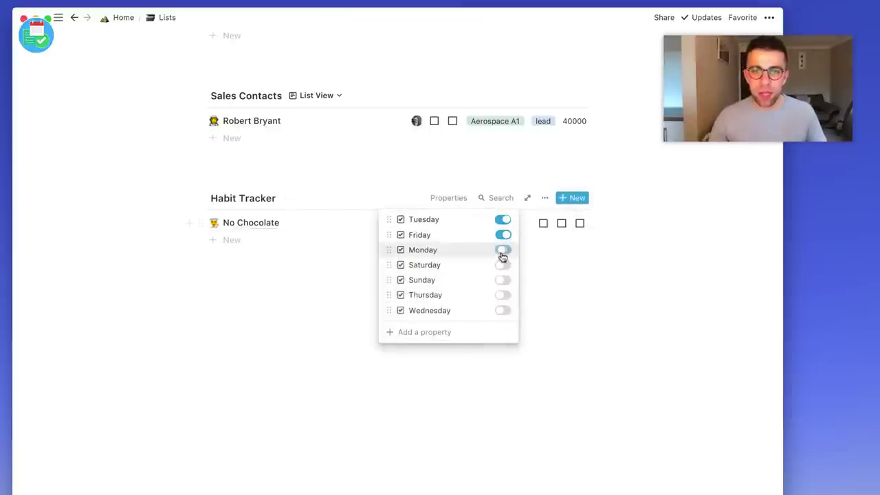
{"action": "left_click", "coordinate": [503, 266]}
{"action": "left_click", "coordinate": [502, 280]}
{"action": "left_click", "coordinate": [503, 295]}
{"action": "left_click", "coordinate": [502, 310]}
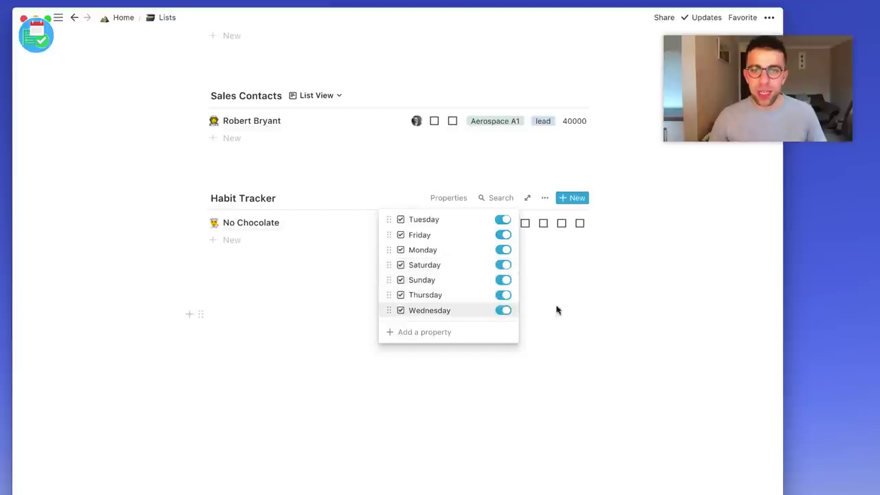
{"action": "left_click", "coordinate": [557, 310]}
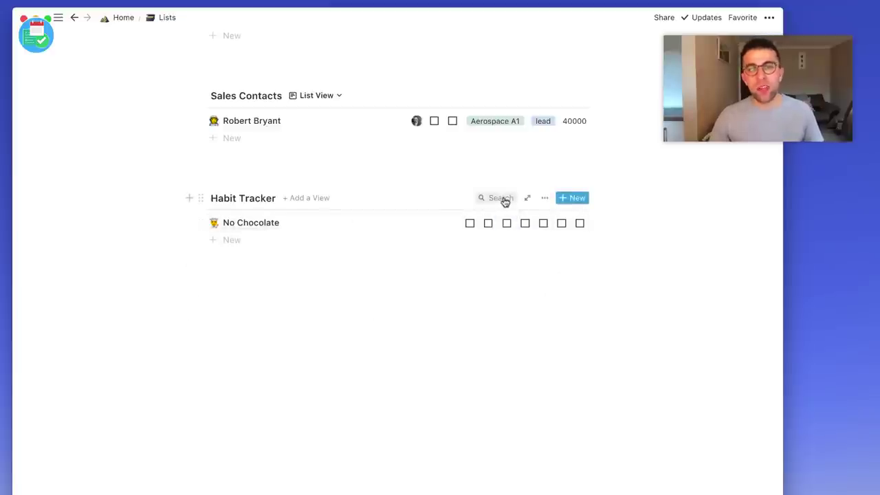
{"action": "left_click", "coordinate": [273, 228]}
Add a multi-select Category property to No Chocolate with the value 'health'.
{"action": "left_click", "coordinate": [254, 379]}
{"action": "type", "text": "Catwego"}
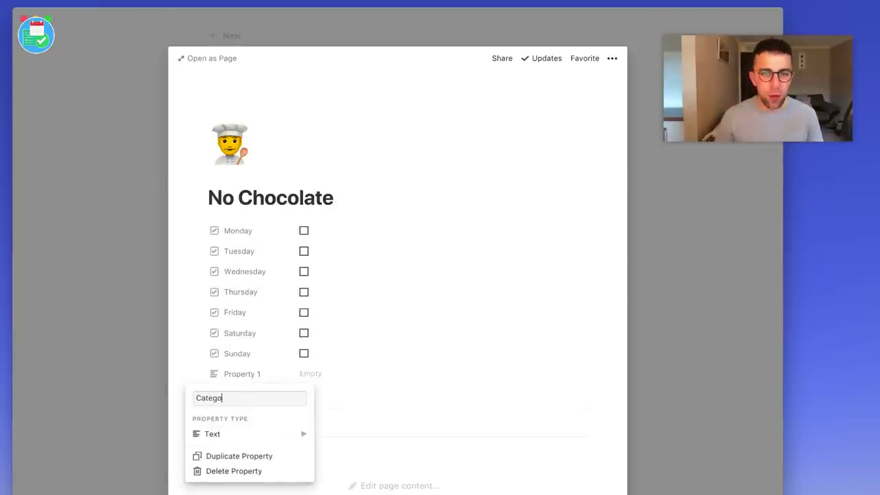
{"action": "type", "text": "ry"}
{"action": "key", "text": "Return"}
{"action": "left_click", "coordinate": [275, 374]}
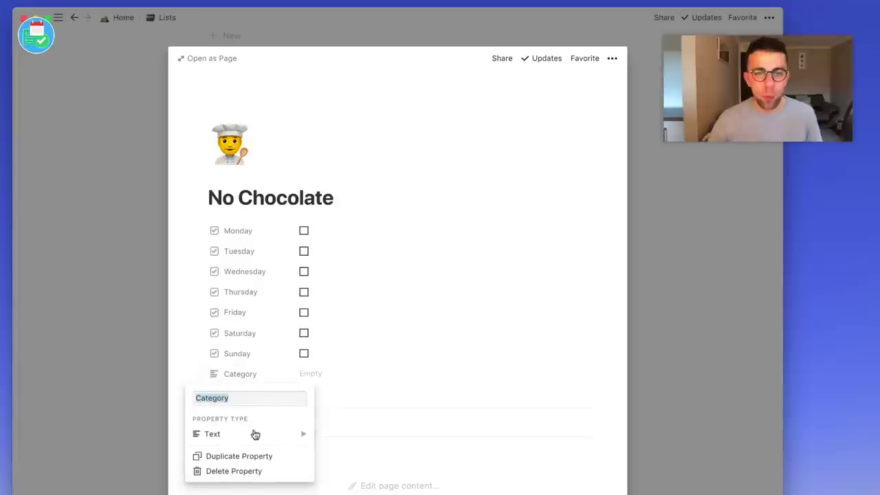
{"action": "mouse_move", "coordinate": [295, 433]}
{"action": "left_click", "coordinate": [356, 381]}
{"action": "left_click", "coordinate": [316, 373]}
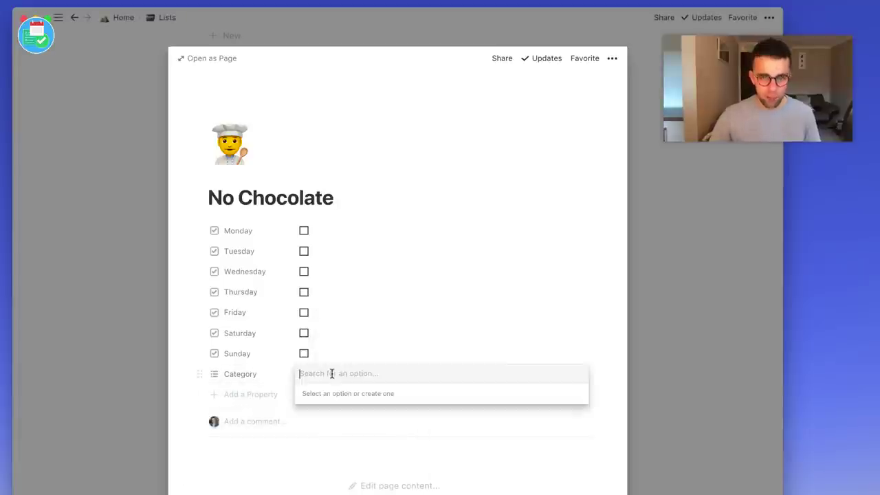
{"action": "key", "text": "Escape"}
{"action": "key", "text": "Escape"}
Show the Category property on the Habit Tracker list rows.
{"action": "left_click", "coordinate": [546, 199]}
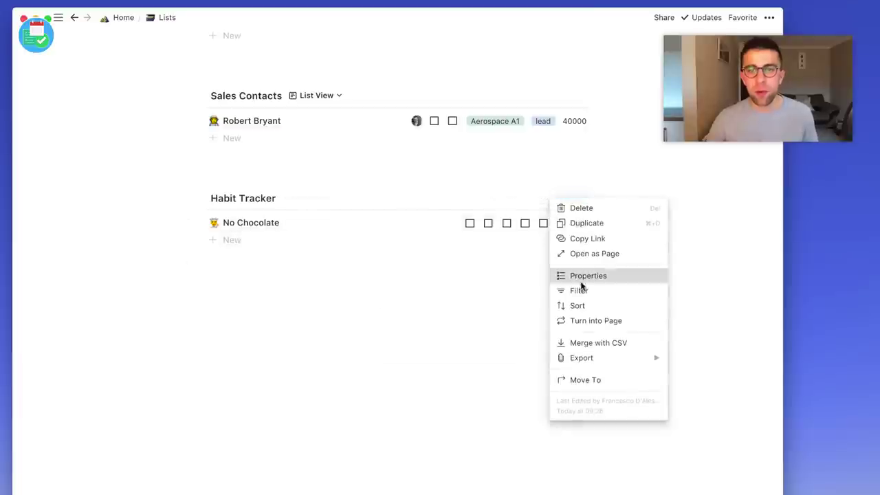
{"action": "left_click", "coordinate": [579, 276]}
{"action": "left_click", "coordinate": [503, 325]}
{"action": "key", "text": "Escape"}
{"action": "scroll", "coordinate": [500, 307], "scroll_direction": "up", "scroll_amount": 3}
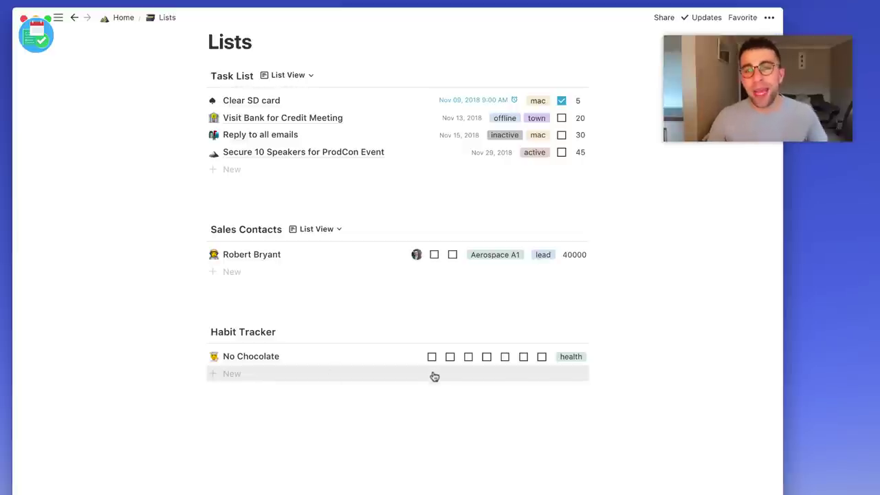
{"action": "left_click", "coordinate": [262, 358]}
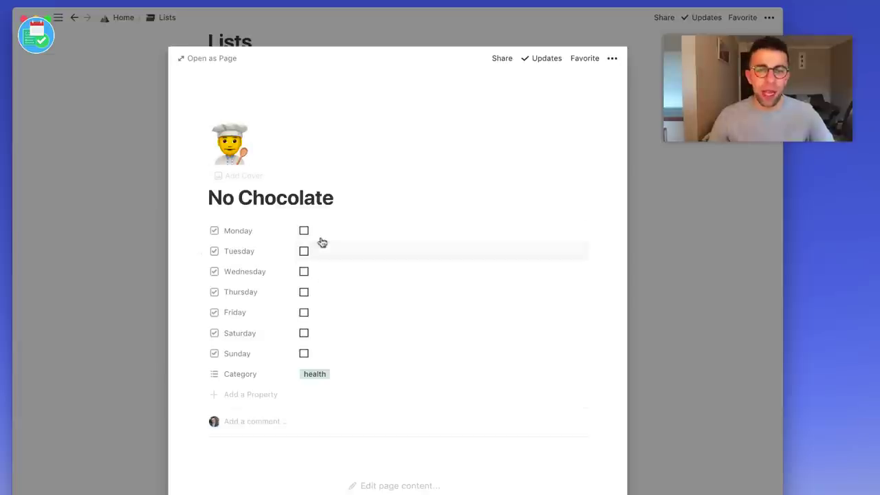
Tick Monday, Wednesday, Friday and Thursday on No Chocolate, then close the page.
{"action": "left_click", "coordinate": [305, 233]}
{"action": "left_click", "coordinate": [305, 272]}
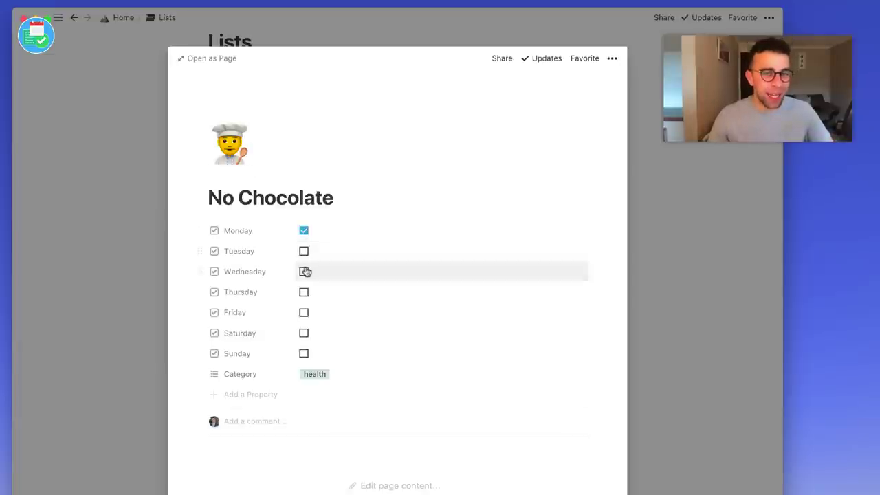
{"action": "left_click", "coordinate": [305, 312]}
{"action": "left_click", "coordinate": [304, 292]}
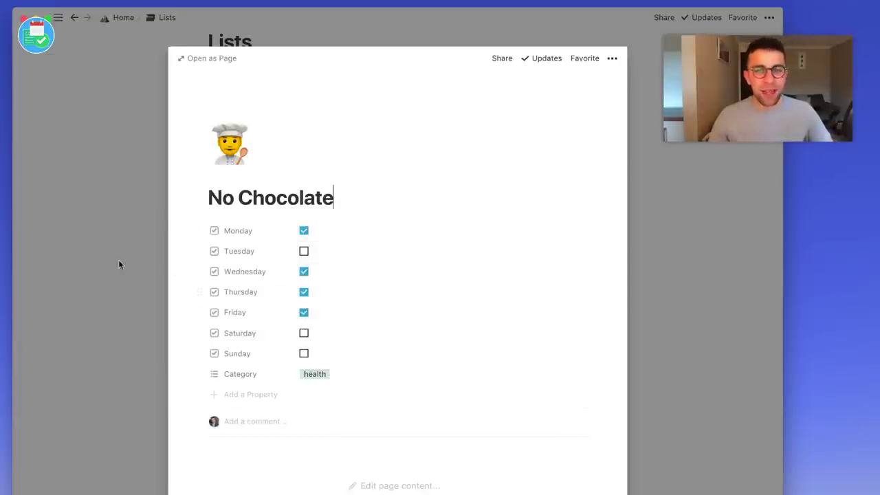
{"action": "left_click", "coordinate": [118, 259]}
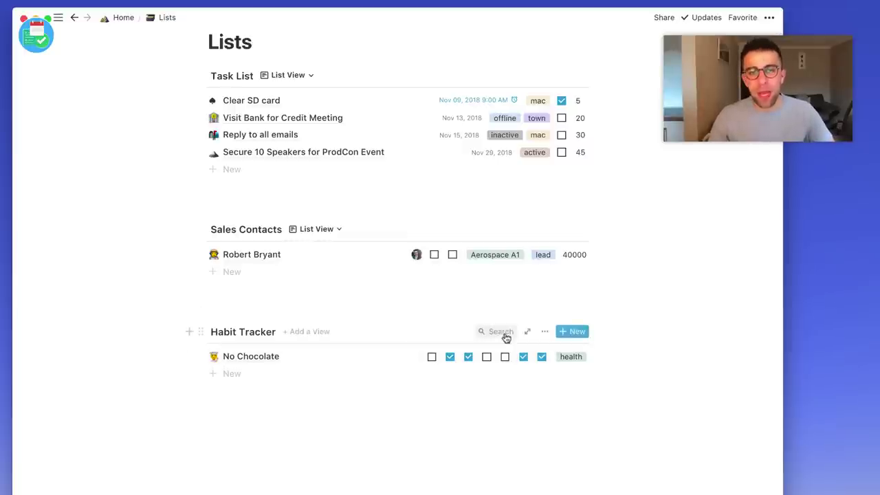
{"action": "left_click", "coordinate": [545, 333]}
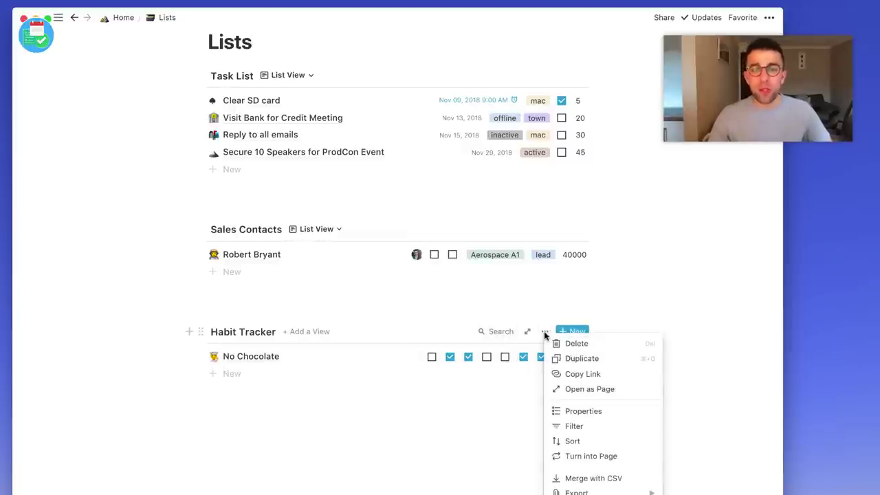
{"action": "left_click", "coordinate": [582, 424]}
{"action": "left_click", "coordinate": [417, 421]}
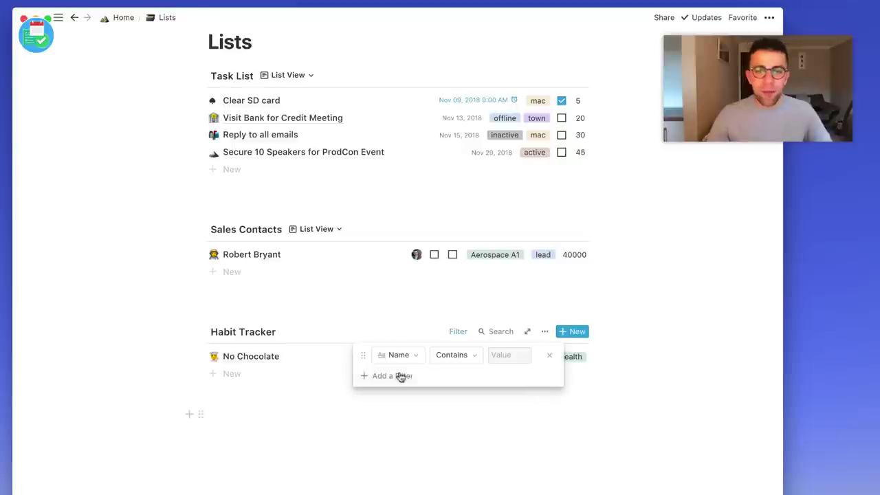
{"action": "left_click", "coordinate": [402, 356]}
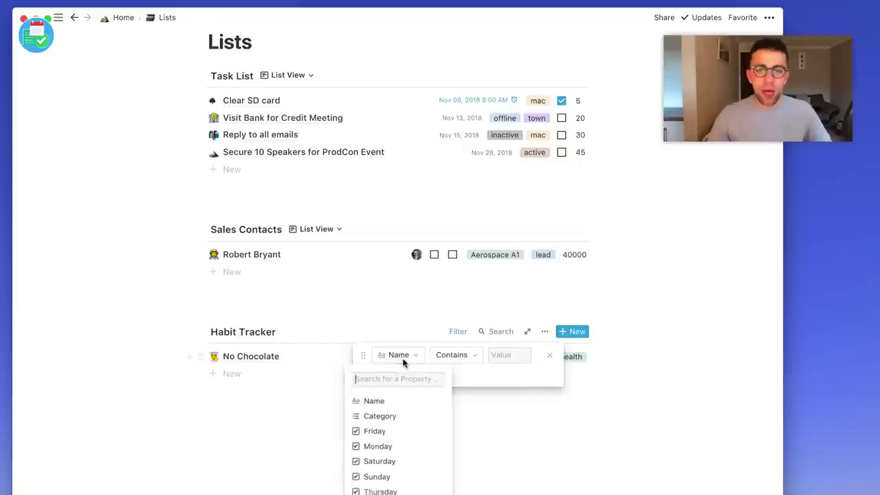
{"action": "left_click", "coordinate": [398, 416]}
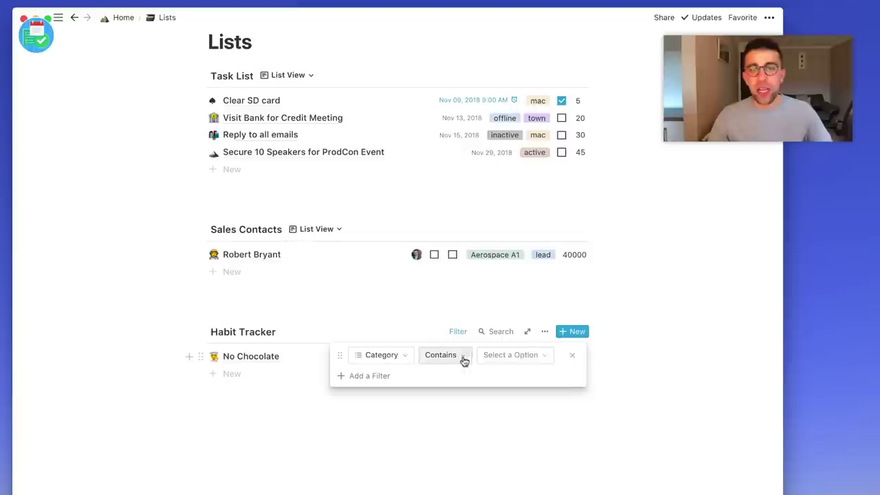
{"action": "left_click", "coordinate": [507, 356]}
{"action": "left_click", "coordinate": [426, 432]}
{"action": "left_click", "coordinate": [426, 432]}
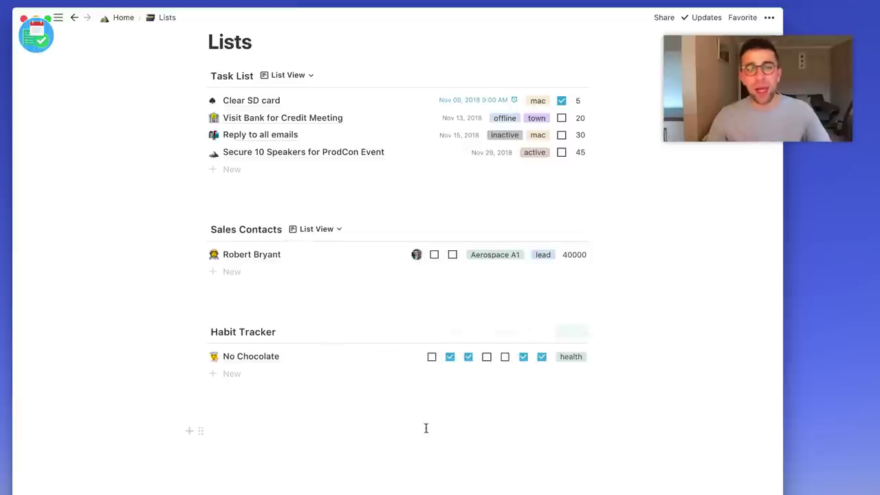